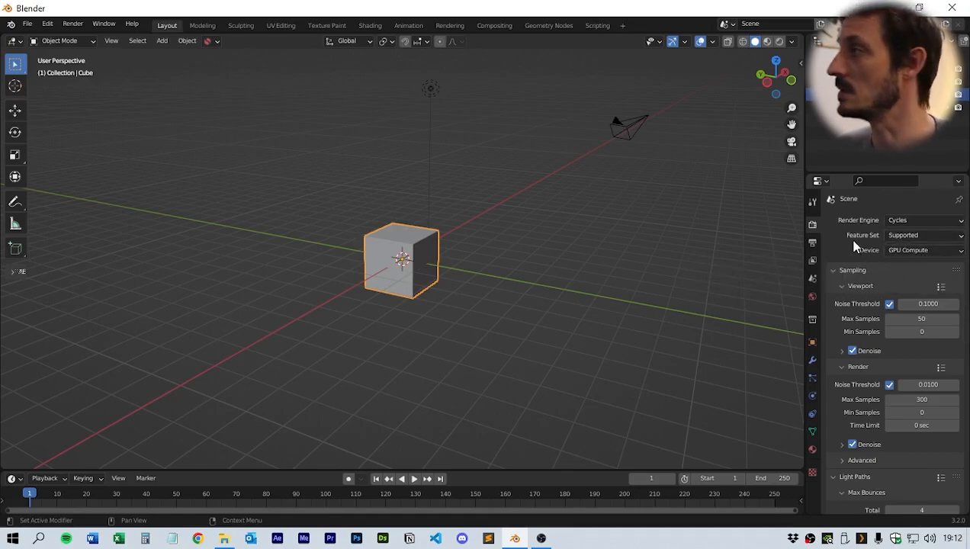
- Set the render Noise Threshold to 0.1 and the render Max Samples to 500
scroll(844, 244, "down", 3)
scroll(827, 270, "up", 1)
scroll(835, 322, "down", 1)
left_click(929, 328)
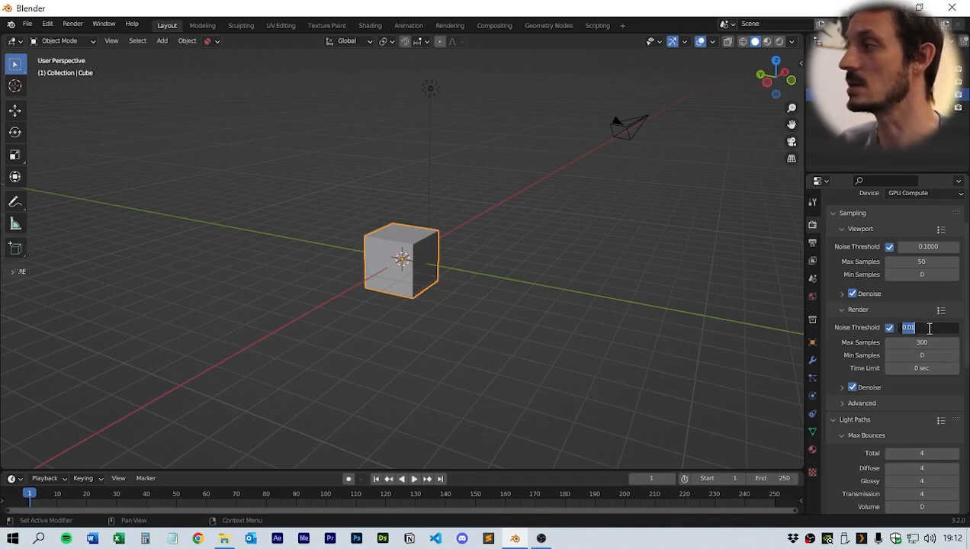
type("0.1")
key("Return")
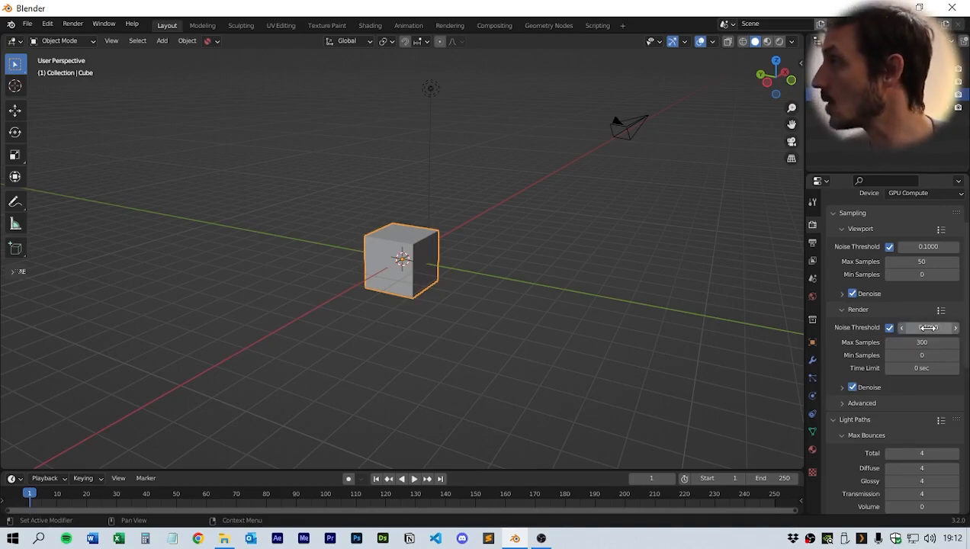
left_click(928, 342)
type("500")
key("Return")
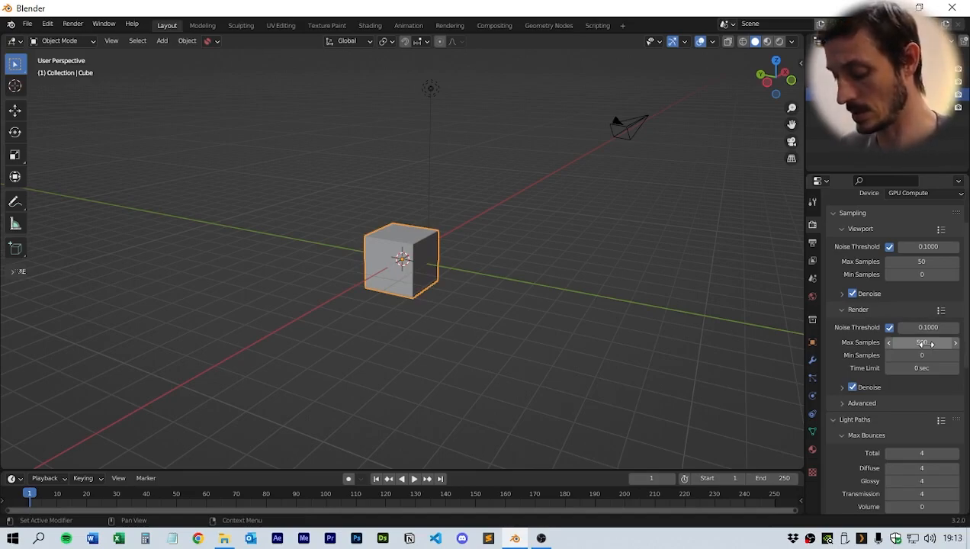
- Split the 3D viewport and switch the lower area to the Geometry Node Editor
middle_click_drag(450, 318, 532, 330)
scroll(511, 328, "up", 4)
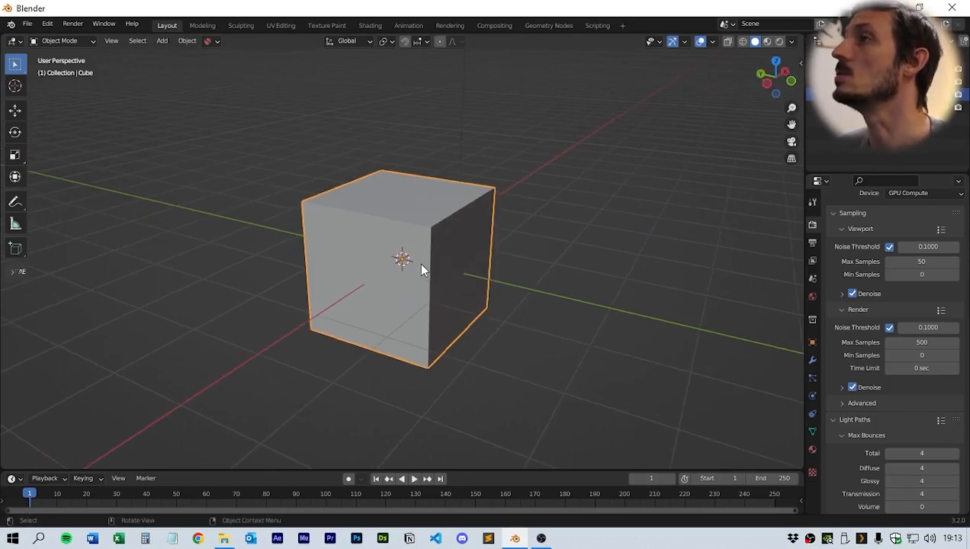
scroll(529, 272, "down", 2)
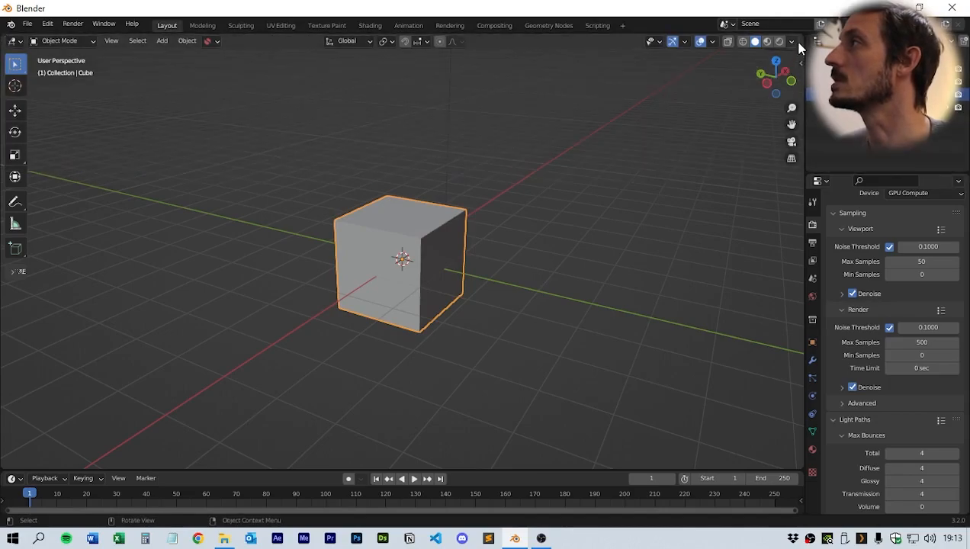
left_click_drag(799, 48, 766, 352)
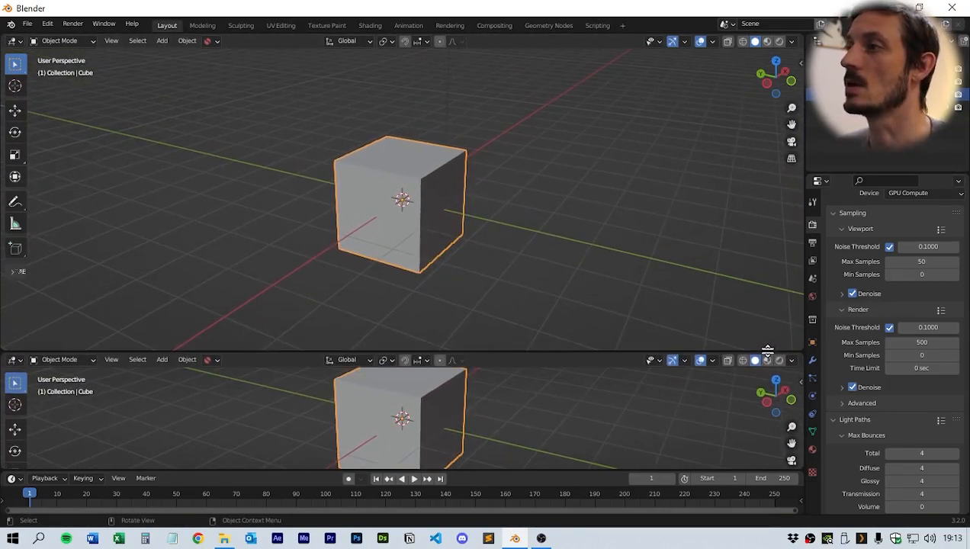
left_click(14, 360)
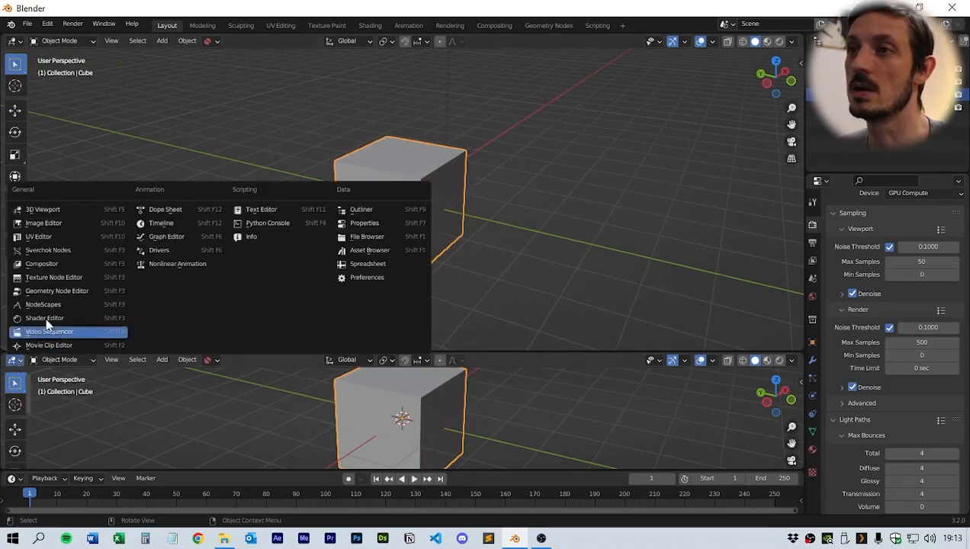
left_click(57, 290)
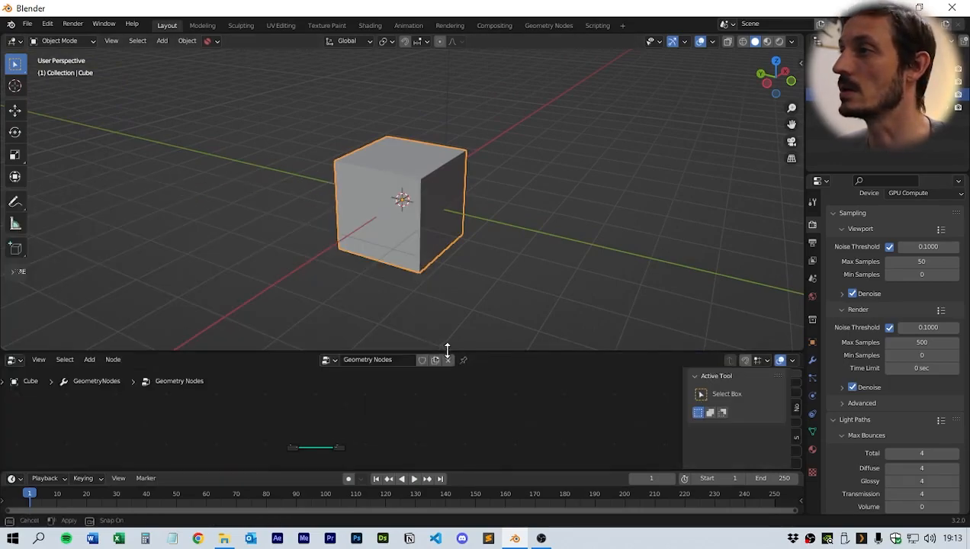
- Unlink the cube's existing node group and create a new geometry node tree
left_click_drag(447, 350, 448, 287)
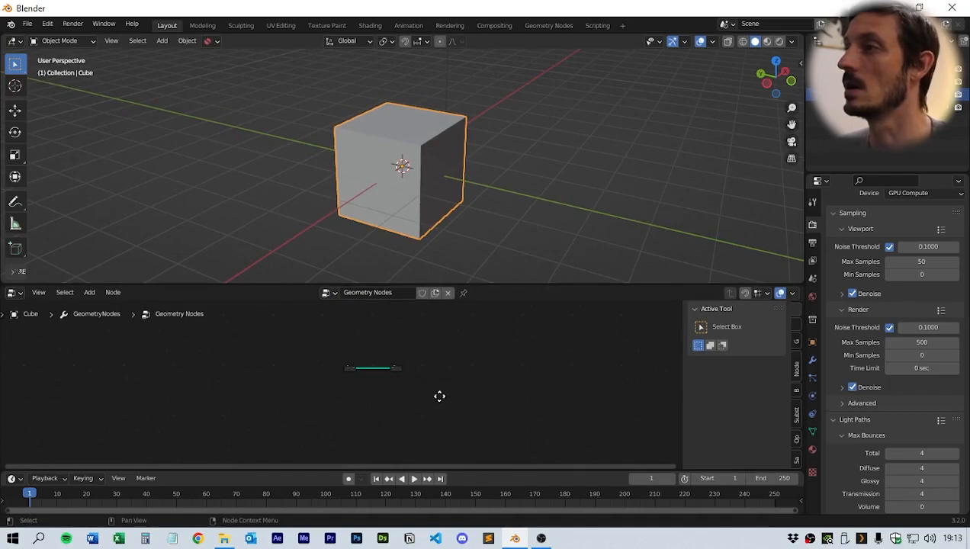
left_click(448, 292)
scroll(440, 247, "up", 3)
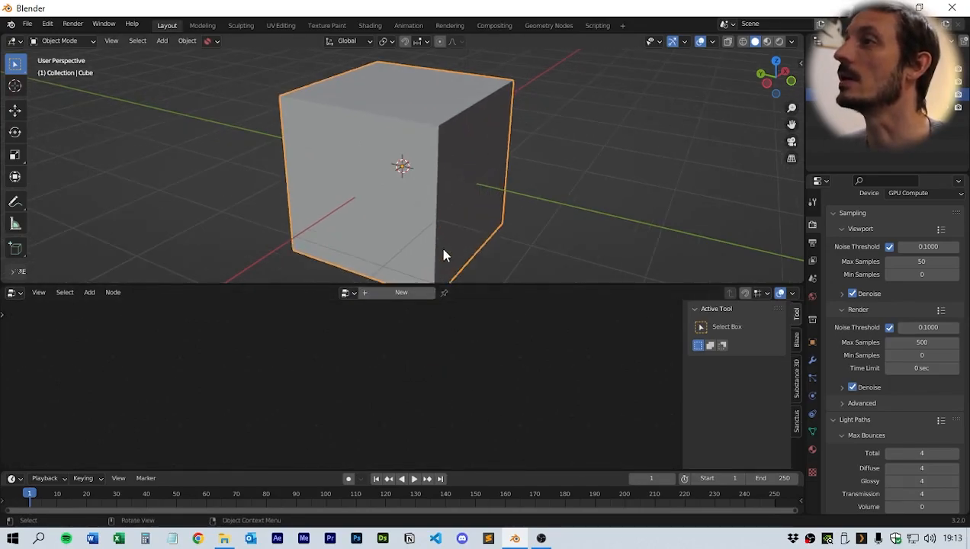
left_click_drag(462, 283, 456, 347)
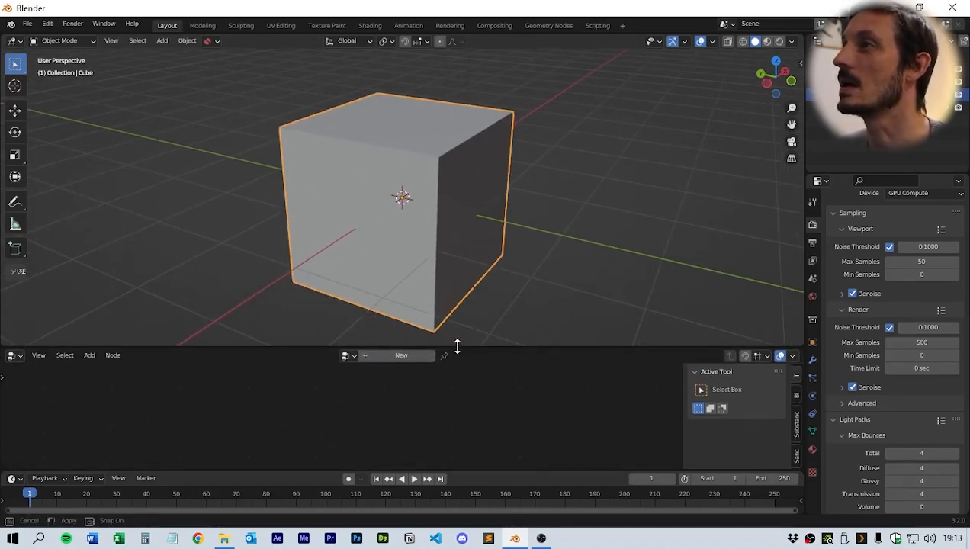
left_click(398, 356)
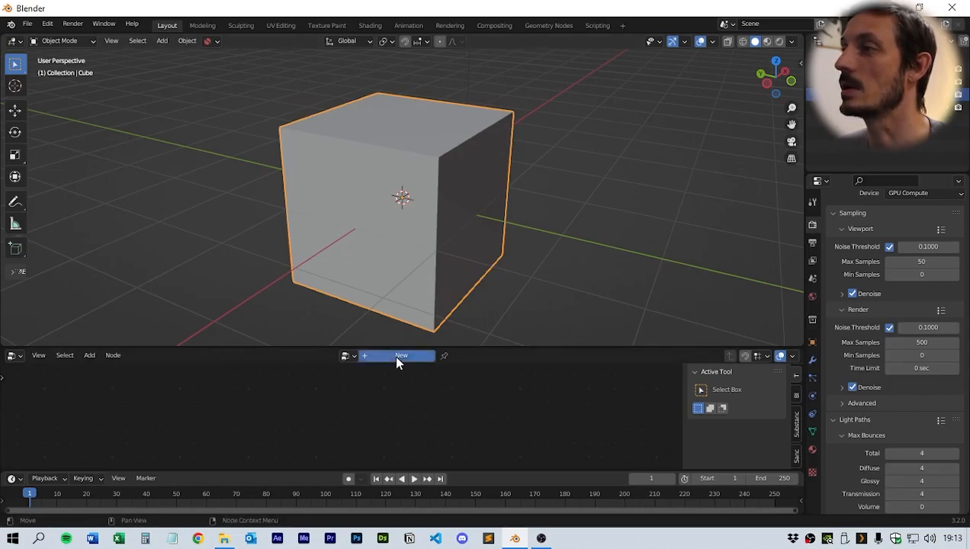
- Delete the Group Input node from the new node tree
left_click_drag(498, 348, 496, 255)
scroll(427, 354, "up", 3)
middle_click_drag(429, 362, 364, 395)
scroll(415, 383, "up", 3)
scroll(364, 395, "down", 3)
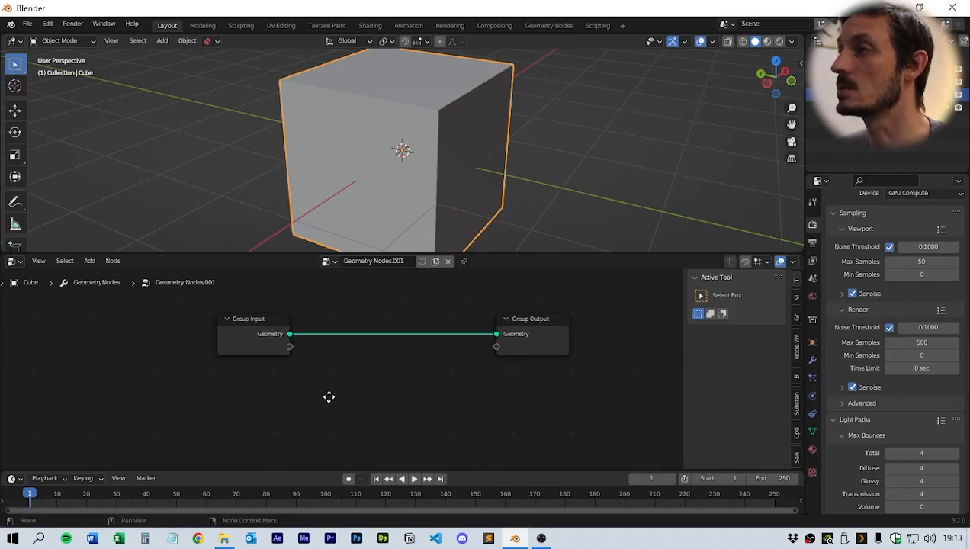
left_click_drag(330, 286, 262, 382)
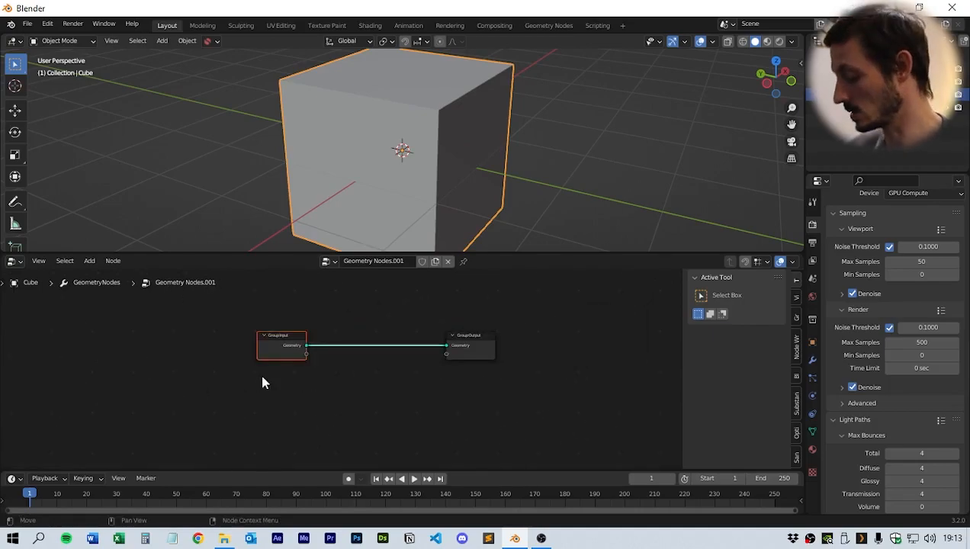
key("Delete")
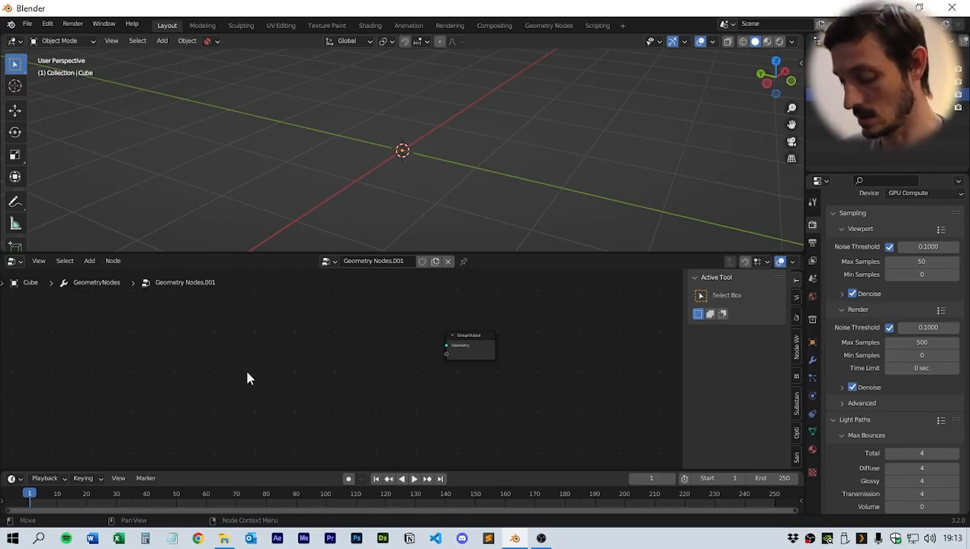
- Add a Curve Circle node and connect its Curve output to the Group Output's Geometry input
key("shift")
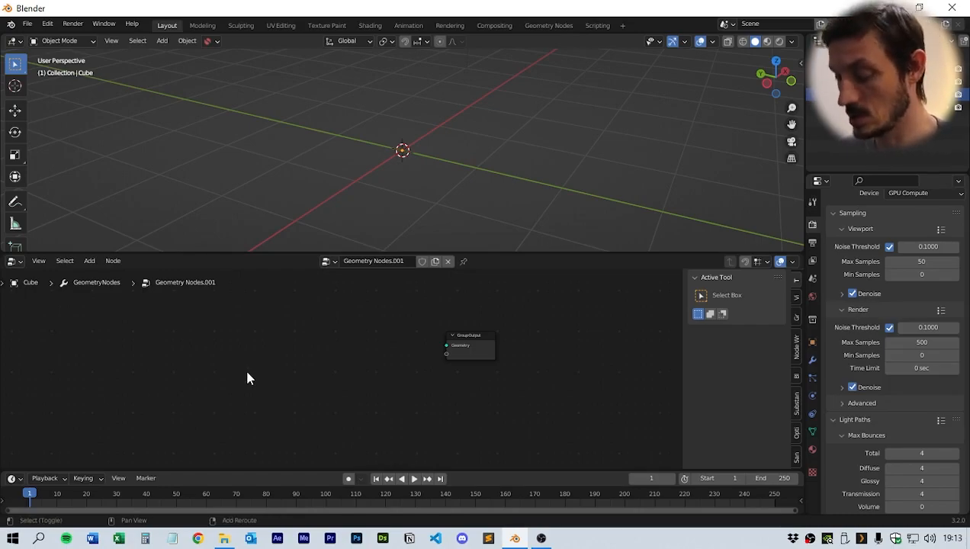
key("shift+a")
mouse_move(247, 372)
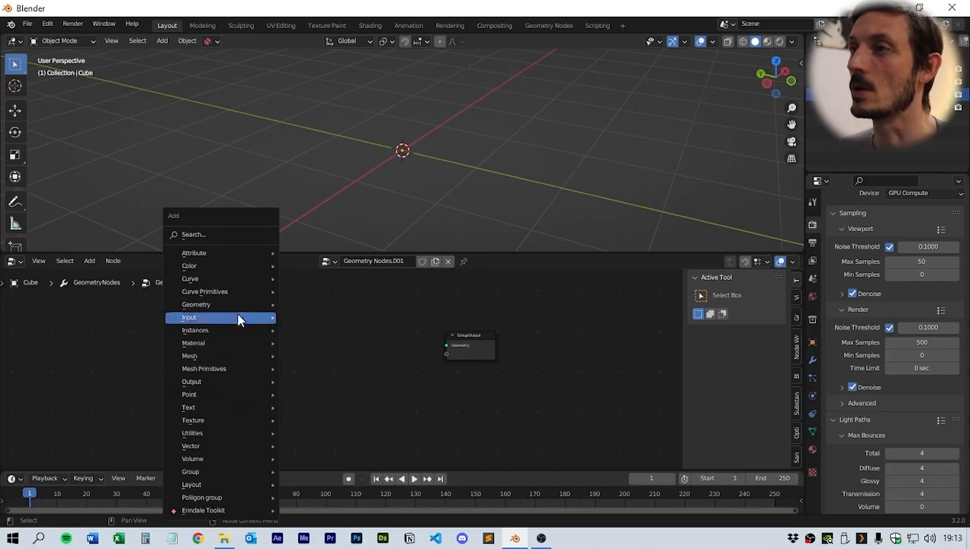
mouse_move(229, 291)
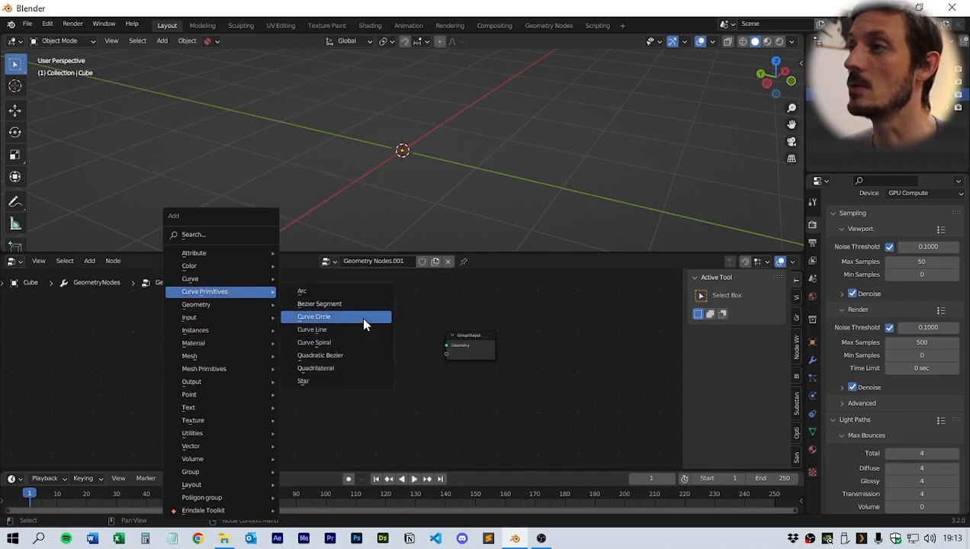
left_click(363, 317)
left_click(214, 318)
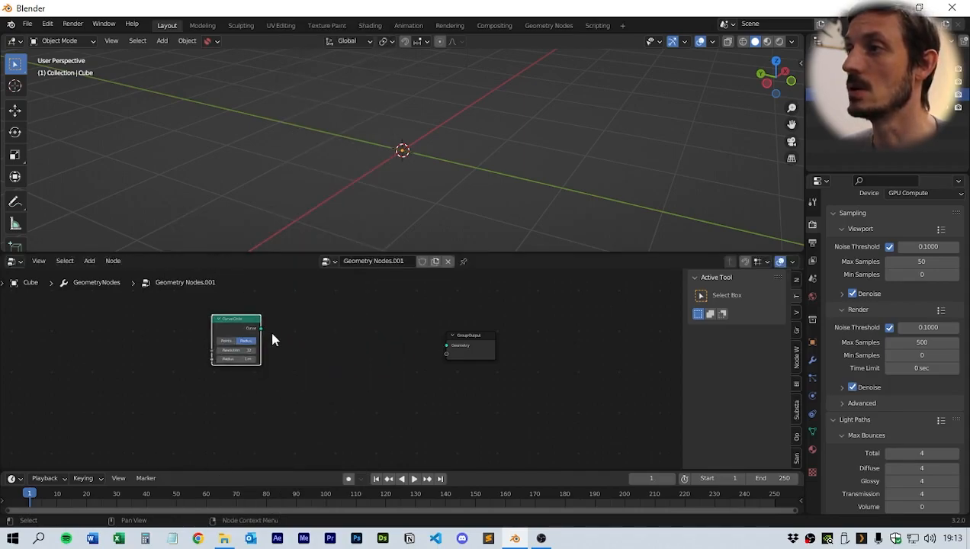
left_click_drag(260, 328, 448, 346)
- Spread the Curve Circle and Group Output nodes farther apart in the node editor
mouse_move(464, 208)
middle_mouse_down()
mouse_move(546, 199)
mouse_move(418, 167)
mouse_move(455, 242)
mouse_move(452, 218)
middle_mouse_up()
scroll(451, 218, "up", 2)
left_click_drag(448, 252, 467, 305)
scroll(476, 286, "up", 2)
scroll(476, 286, "down", 2)
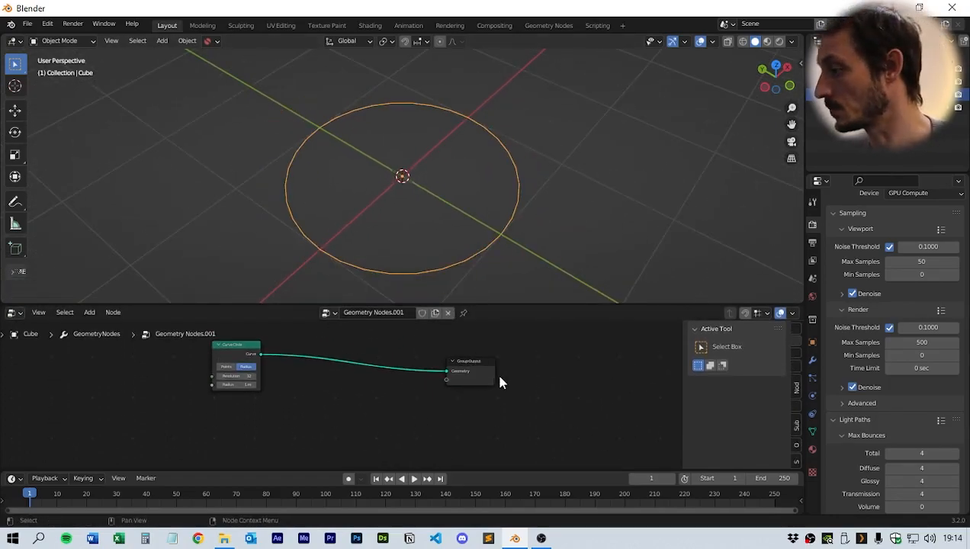
left_click_drag(481, 376, 555, 364)
scroll(382, 388, "up", 1)
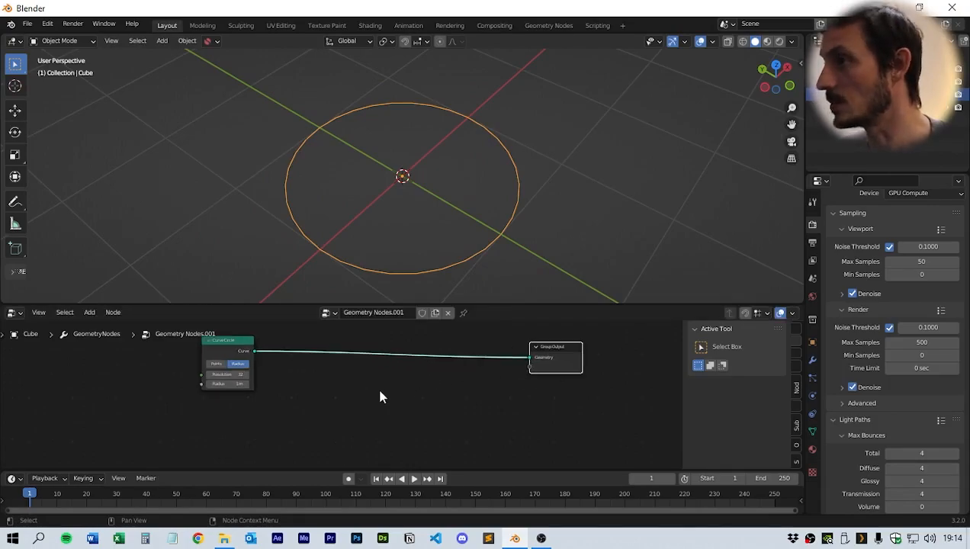
left_click_drag(221, 346, 191, 355)
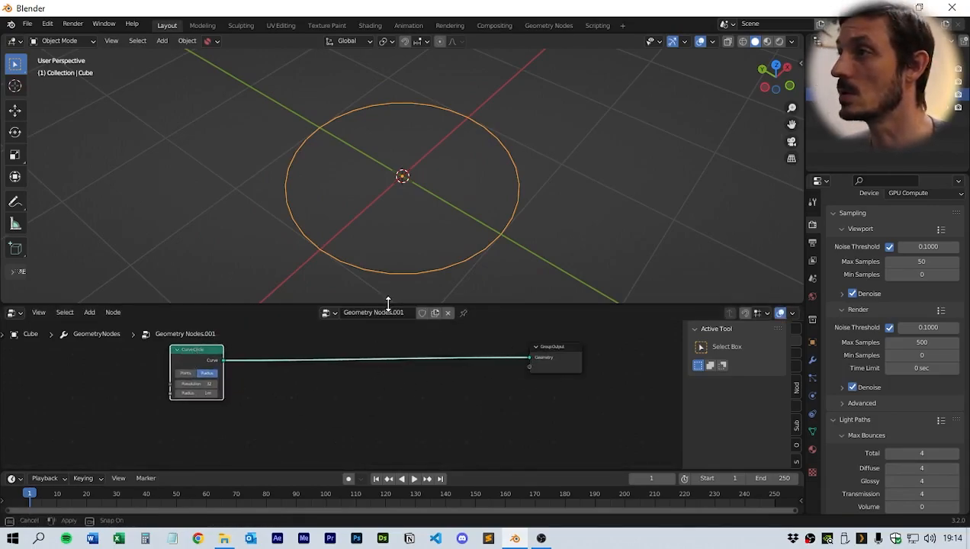
left_click_drag(388, 303, 392, 251)
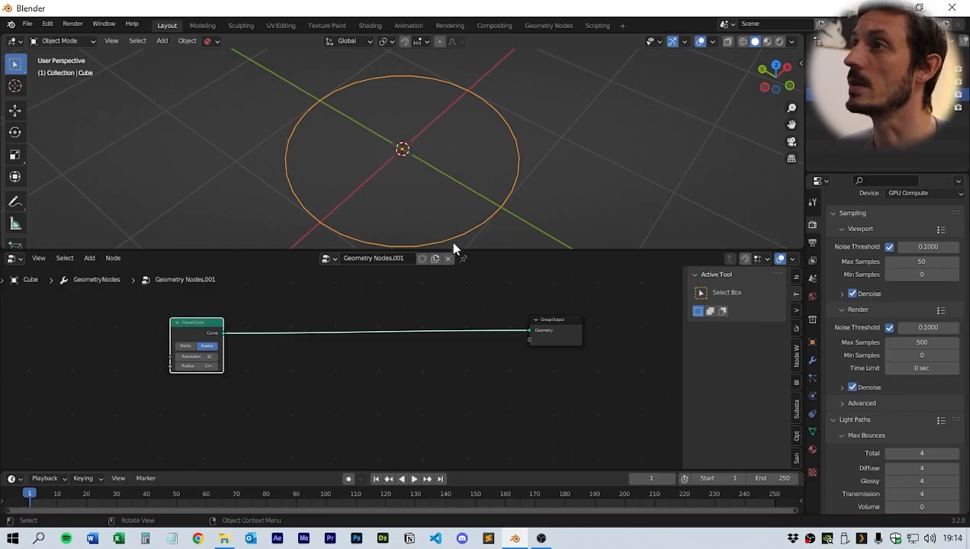
left_click(353, 408)
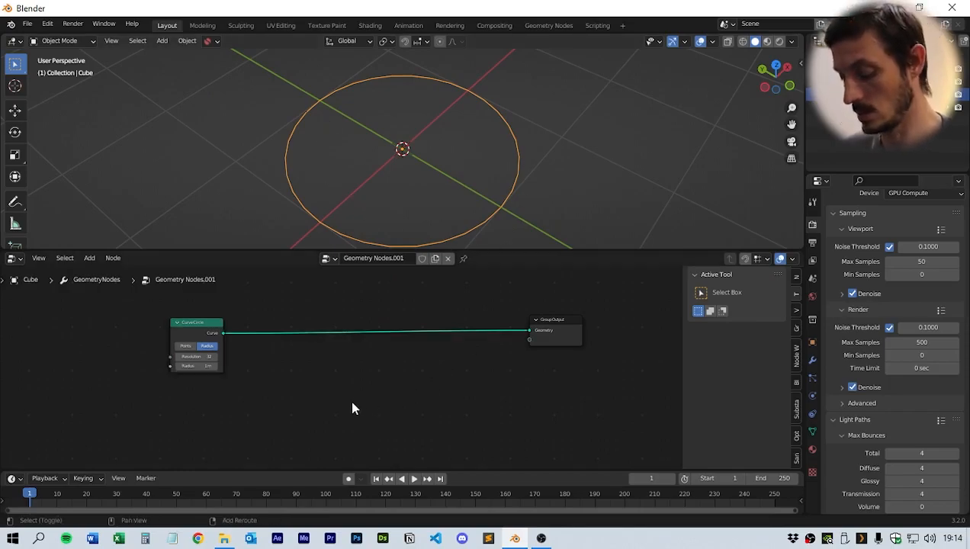
- Insert an Instance on Points node into the link between Curve Circle and Group Output
key("shift+a")
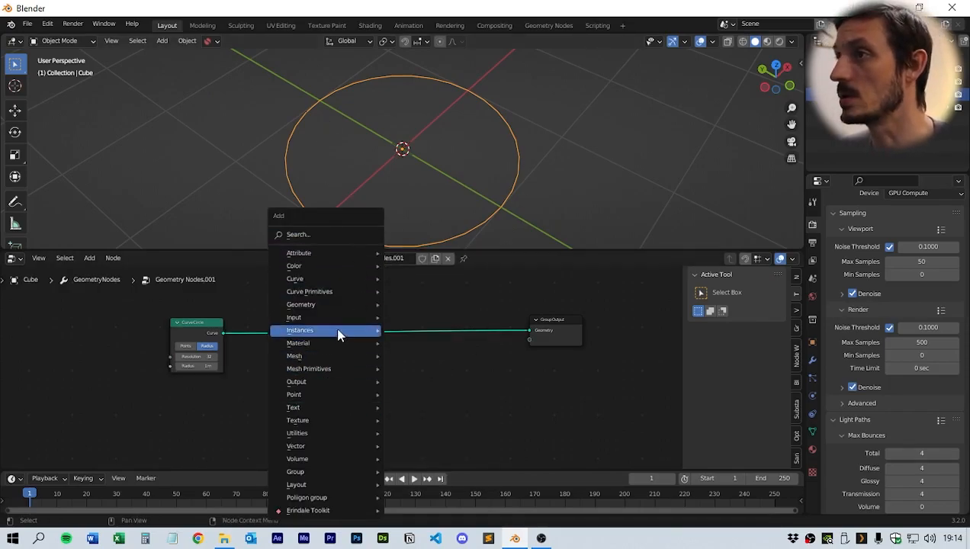
mouse_move(338, 335)
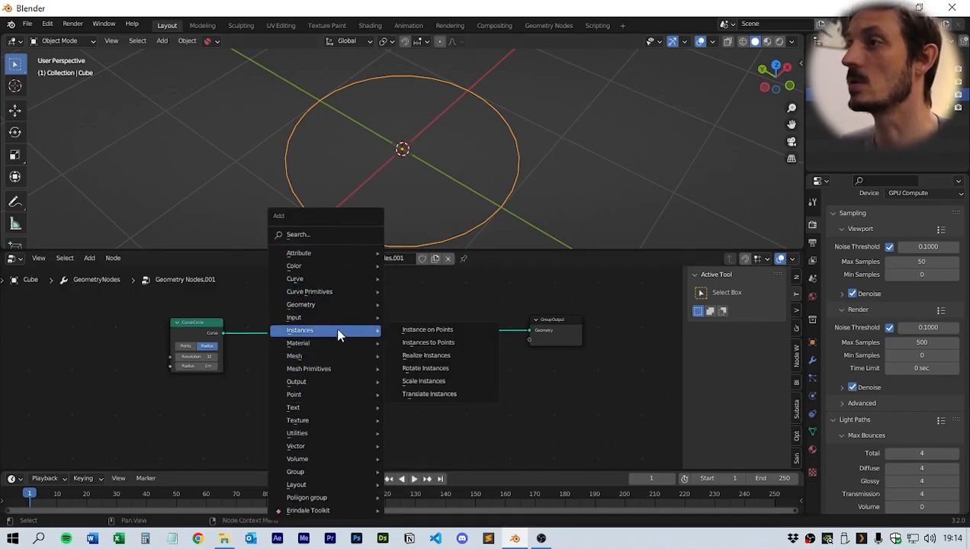
left_click(419, 330)
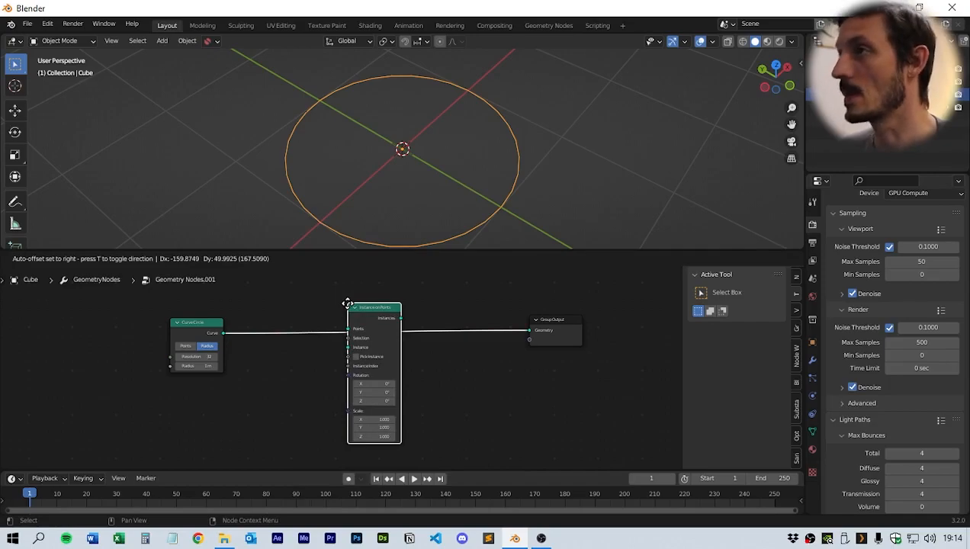
left_click(347, 303)
middle_click_drag(302, 357, 331, 368)
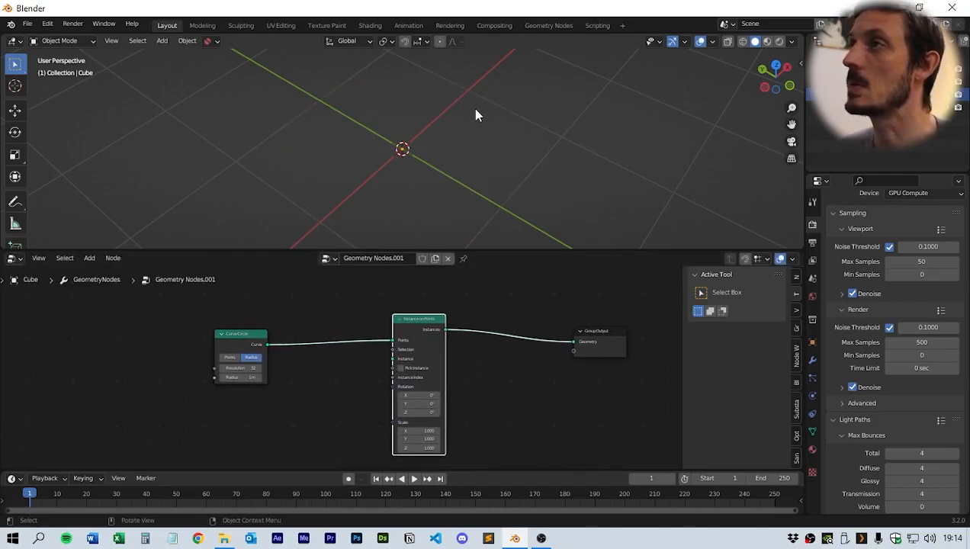
- Add a Cube mesh primitive node and connect its Mesh output to the Instance on Points' Instance input
left_click_drag(518, 249, 534, 181)
left_click_drag(269, 272, 218, 255)
left_click_drag(455, 276, 442, 272)
middle_click_drag(307, 385, 342, 377)
left_click(294, 371)
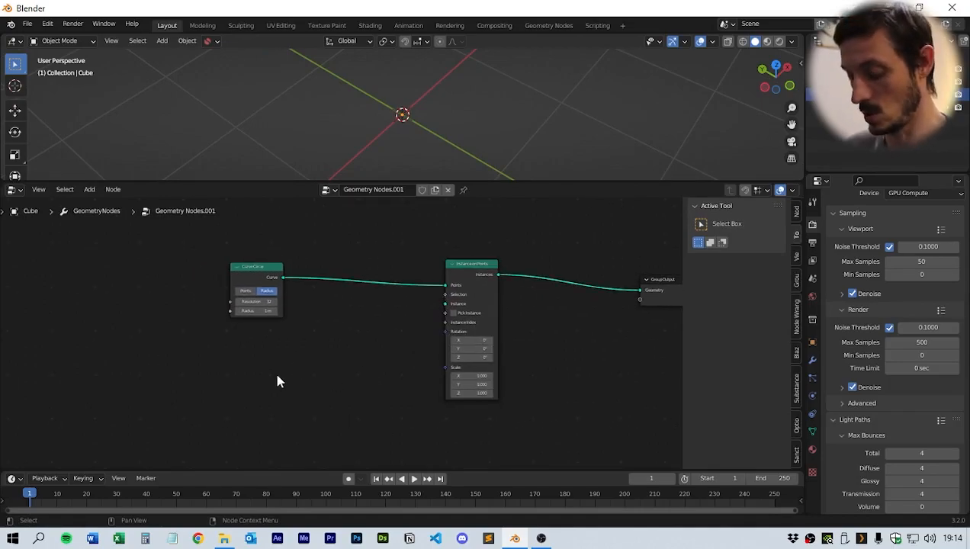
key("shift+a")
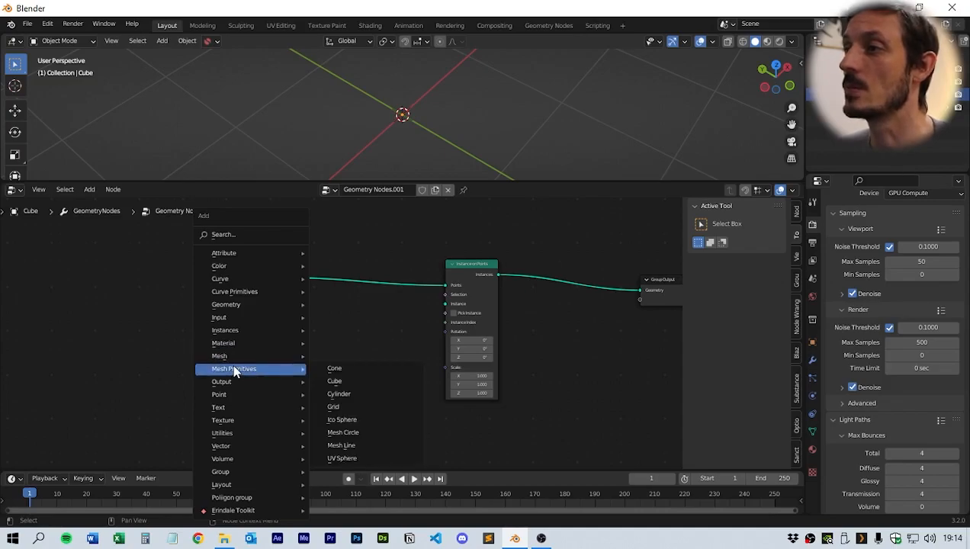
left_click(361, 381)
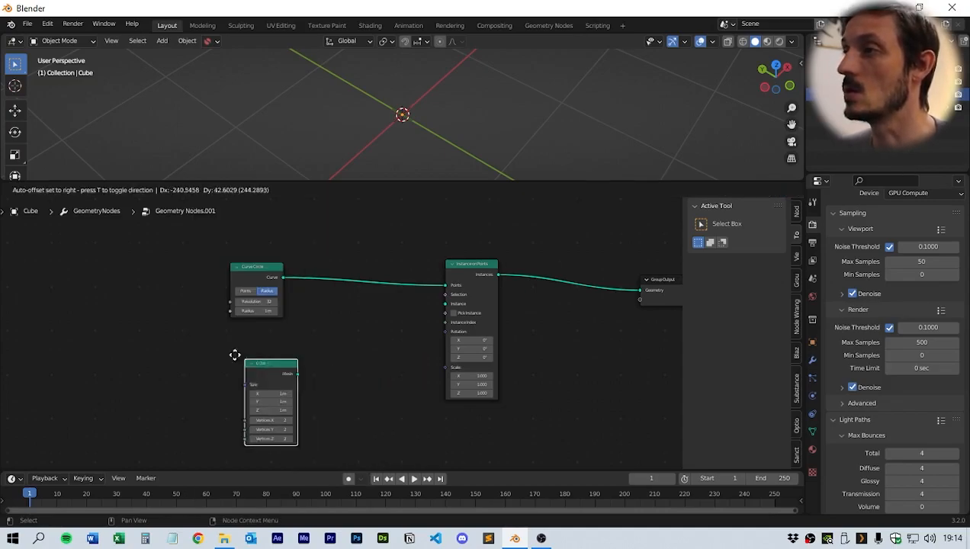
left_click(236, 342)
left_click_drag(290, 356, 452, 308)
- Set the Cube node's size to 0.1 m on all three axes
middle_click_drag(513, 141, 489, 77)
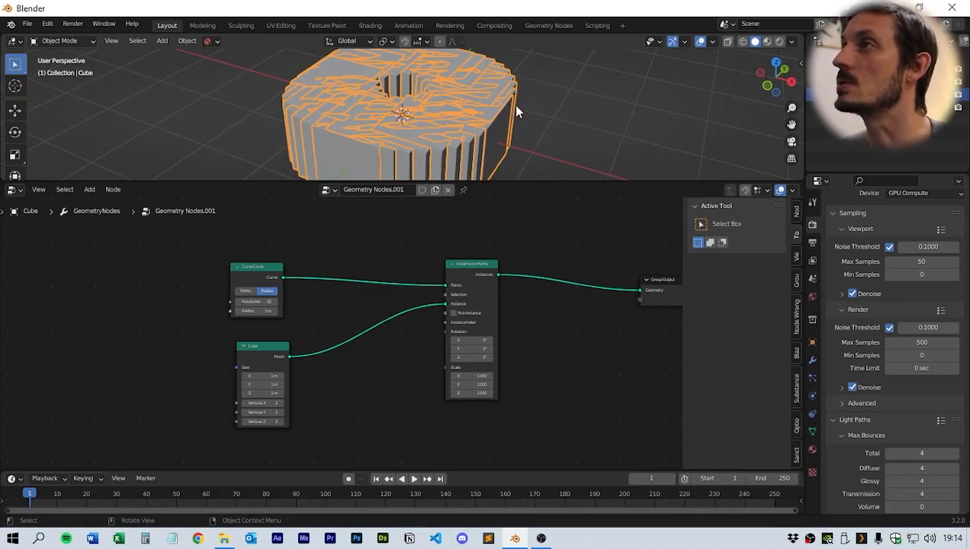
middle_click_drag(514, 109, 524, 114)
left_click_drag(530, 183, 529, 273)
middle_click_drag(586, 315, 543, 323)
middle_click_drag(286, 399, 318, 375)
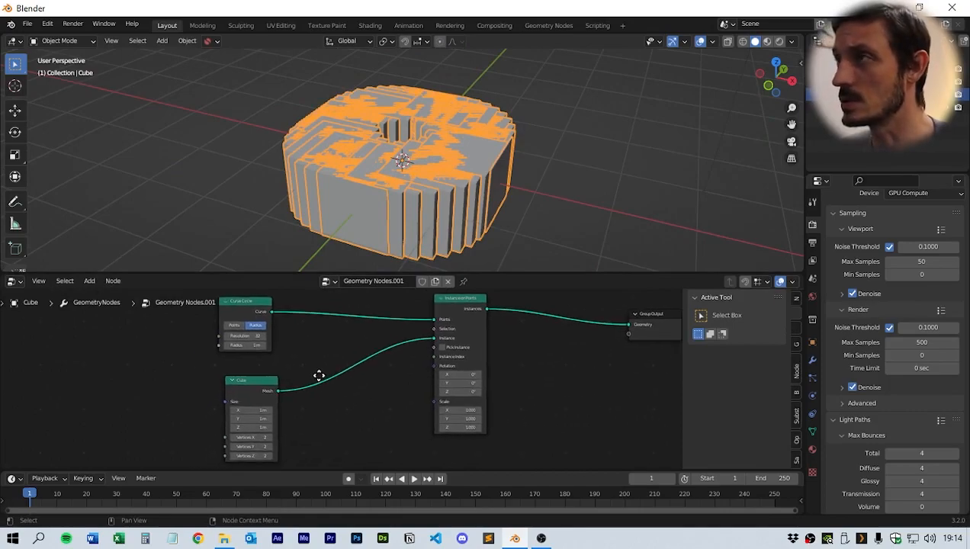
left_click(262, 410)
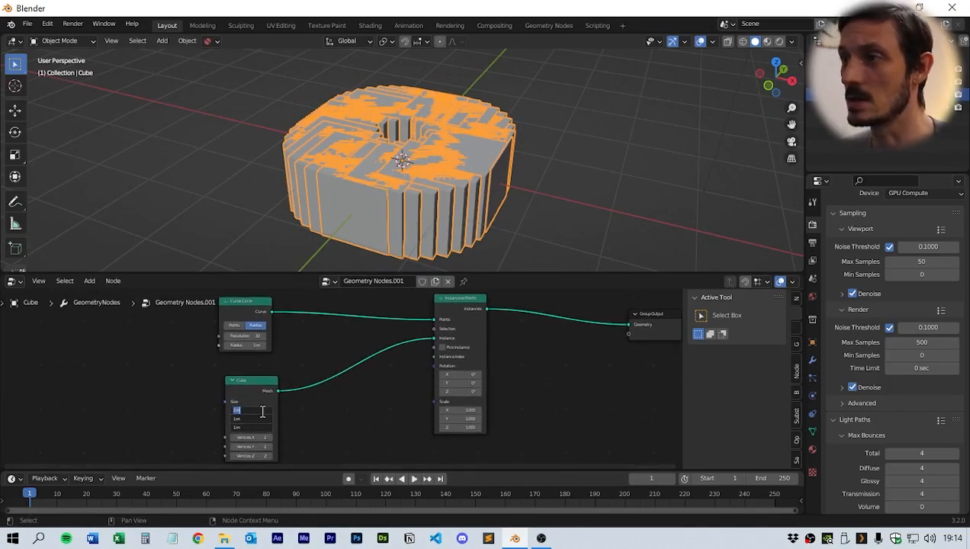
key("BackSpace")
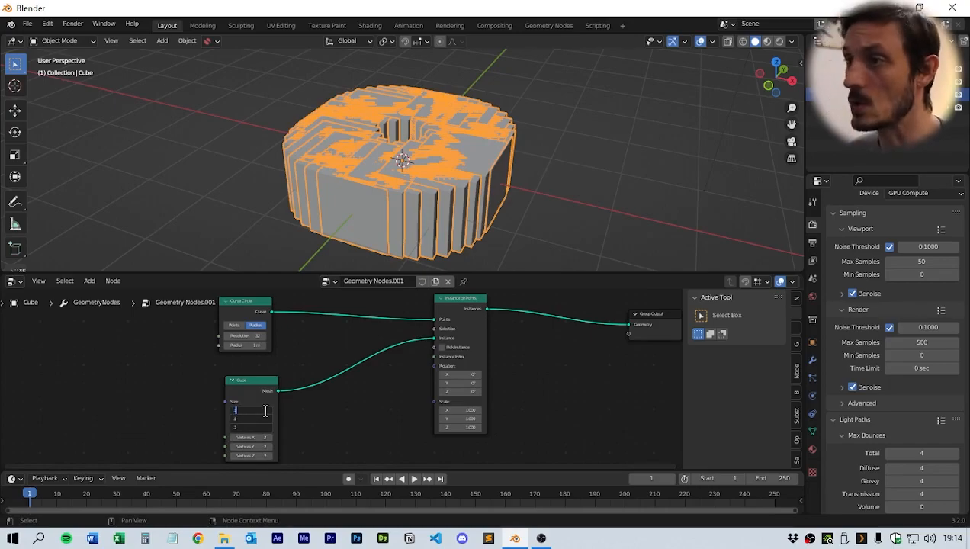
type(".1")
key("Return")
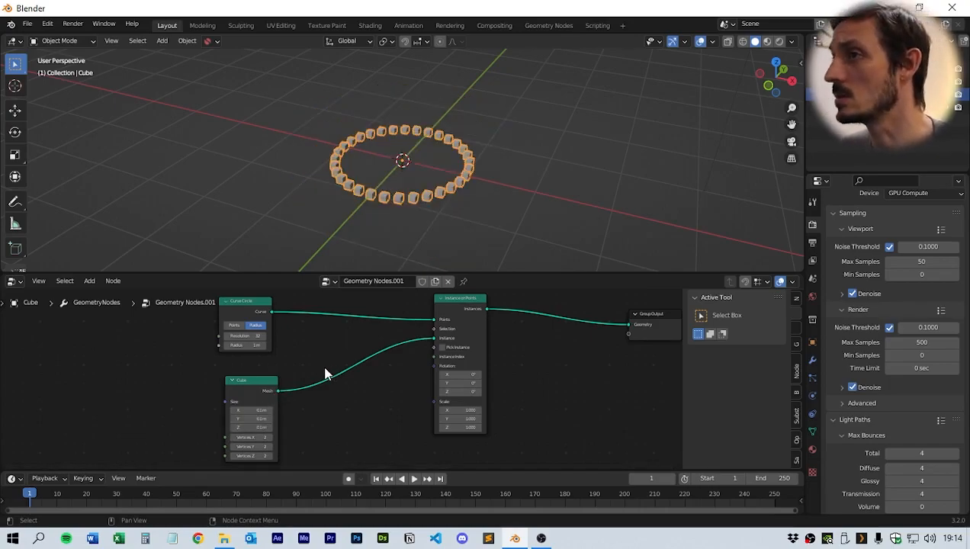
- Set the Curve Circle's resolution to 137
scroll(325, 373, "up", 2)
middle_click_drag(325, 373, 360, 380)
double_click(279, 344)
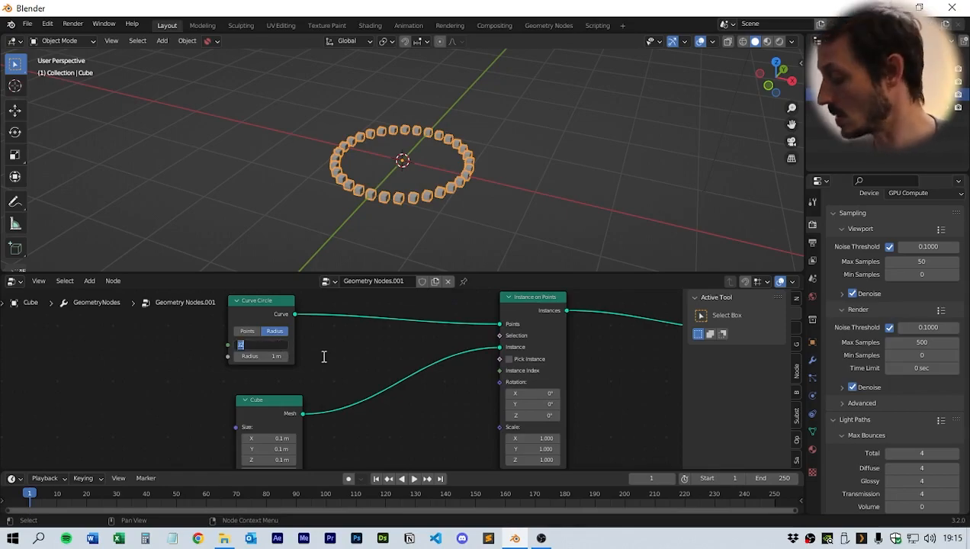
type("137")
key("Return")
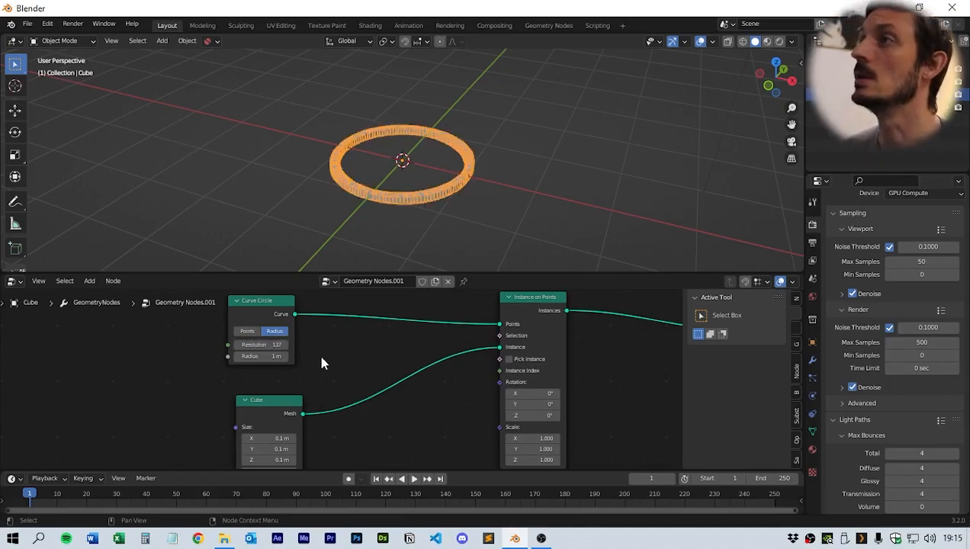
- Rearrange the Curve Circle and Cube nodes in the node editor
scroll(517, 192, "up", 6)
middle_click_drag(517, 192, 489, 291)
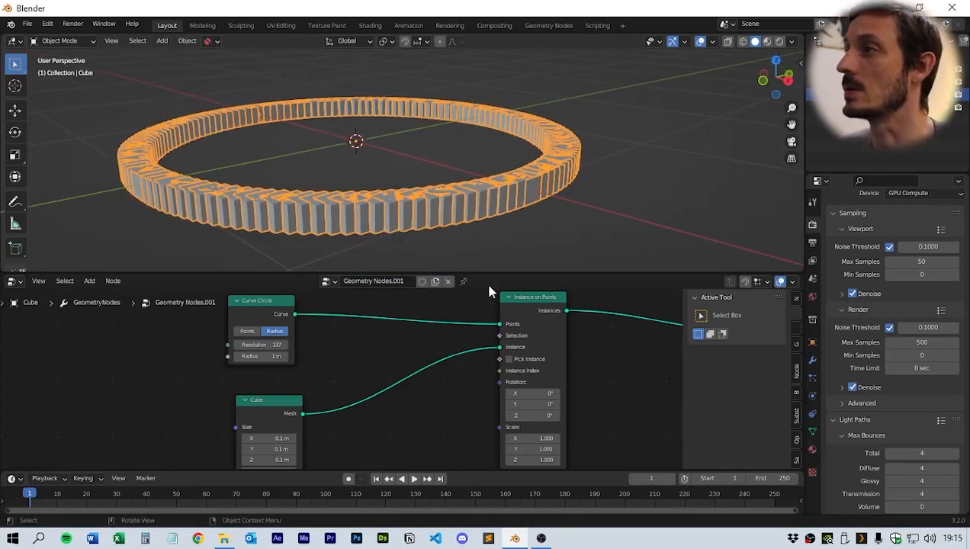
left_click_drag(490, 273, 517, 169)
mouse_move(427, 313)
middle_mouse_down()
mouse_move(367, 334)
mouse_move(424, 318)
middle_mouse_up()
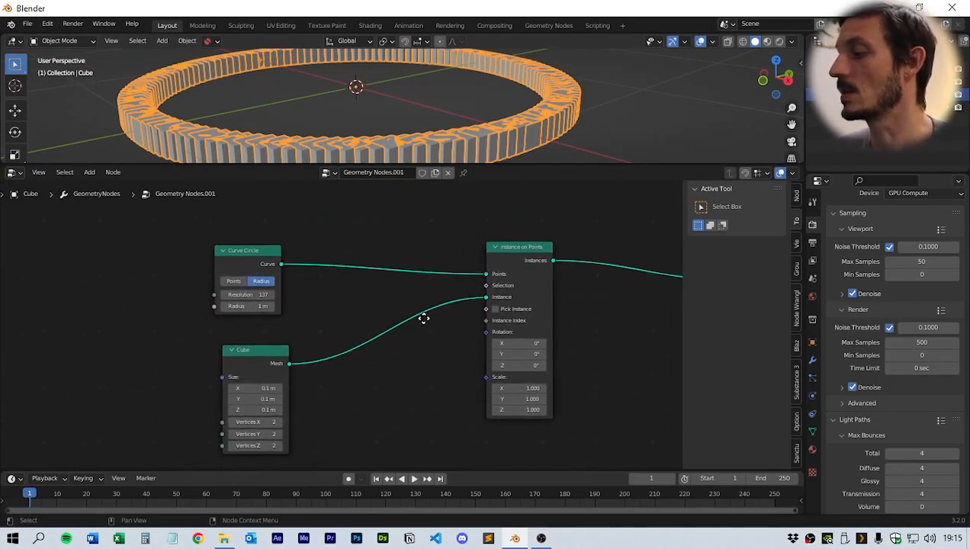
left_click_drag(261, 259, 274, 239)
left_click_drag(260, 351, 229, 328)
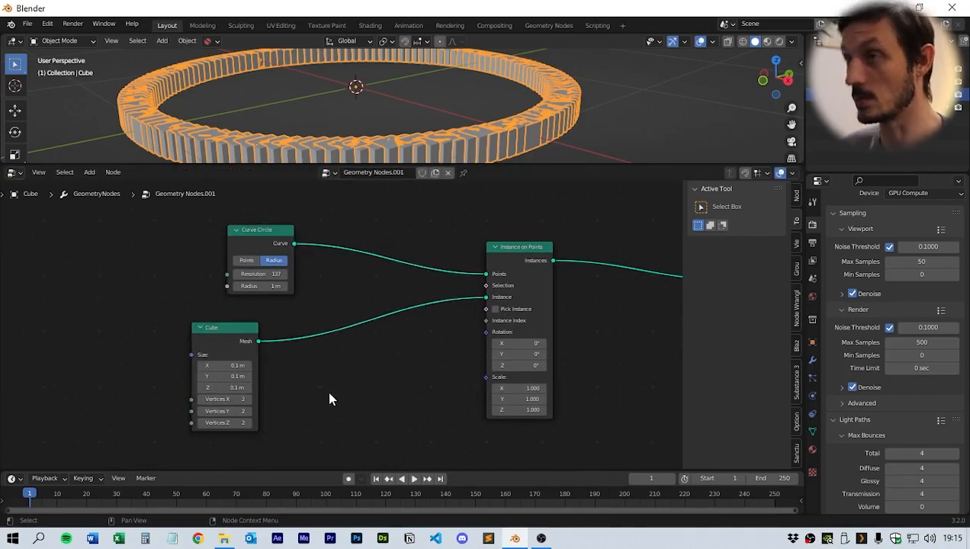
- Insert a Subdivision Surface node into the link between the Cube and Instance on Points nodes
key("shift+a")
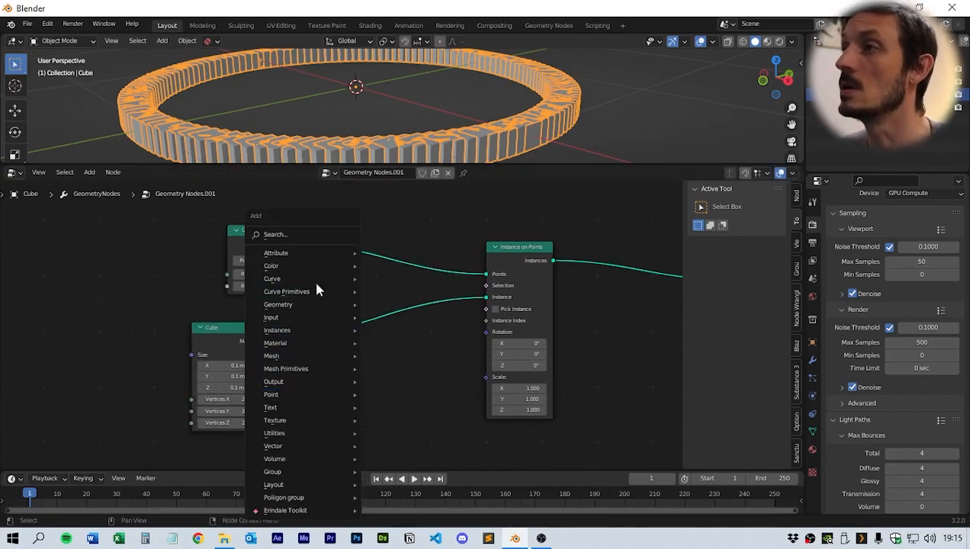
left_click(328, 234)
type("syd")
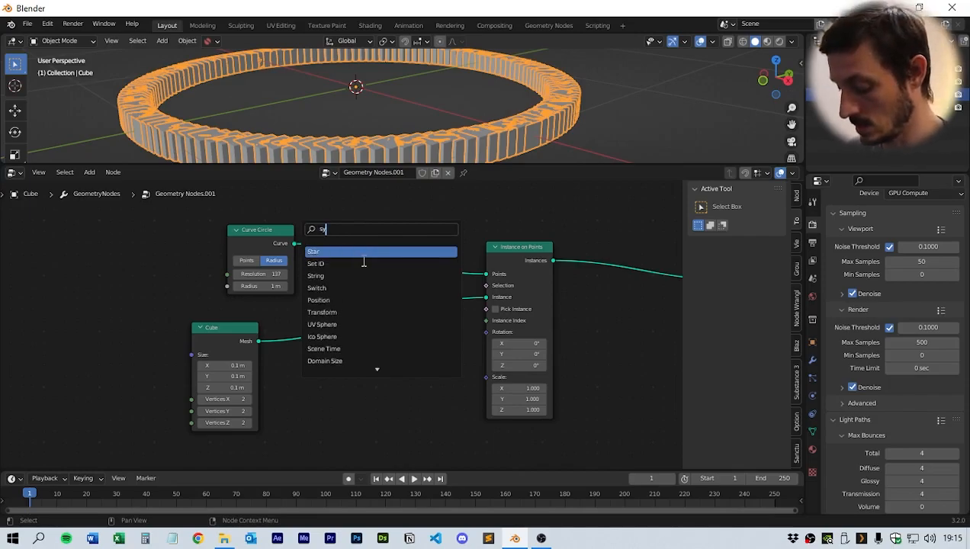
key("BackSpace")
key("BackSpace")
type("yb")
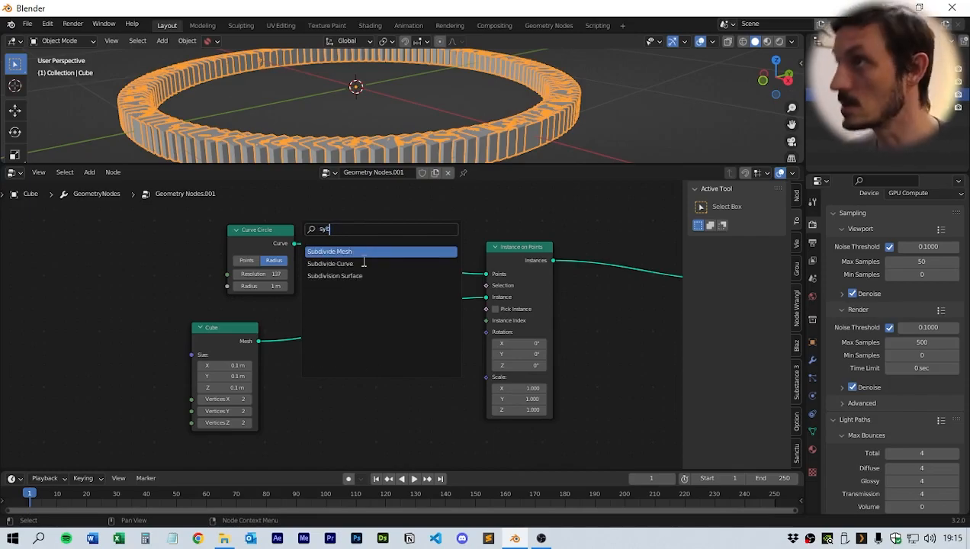
left_click(335, 276)
left_click(359, 347)
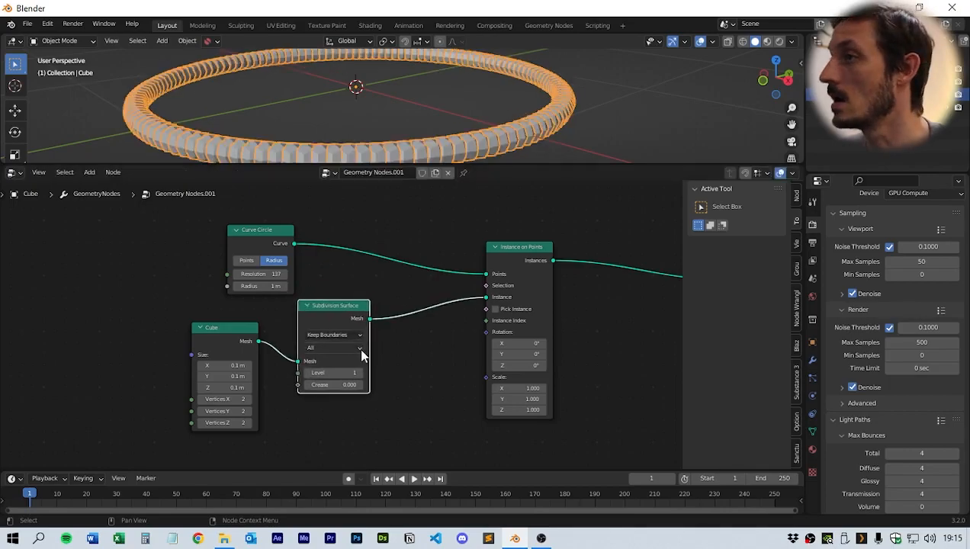
- Insert a Set Shade Smooth node between Subdivision Surface and Instance on Points
key("shift+a")
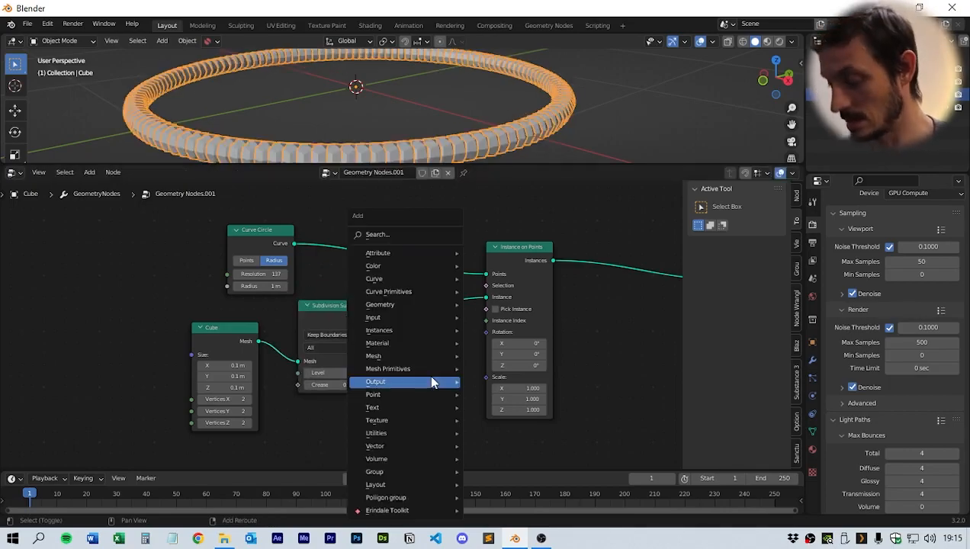
left_click(410, 237)
type("set")
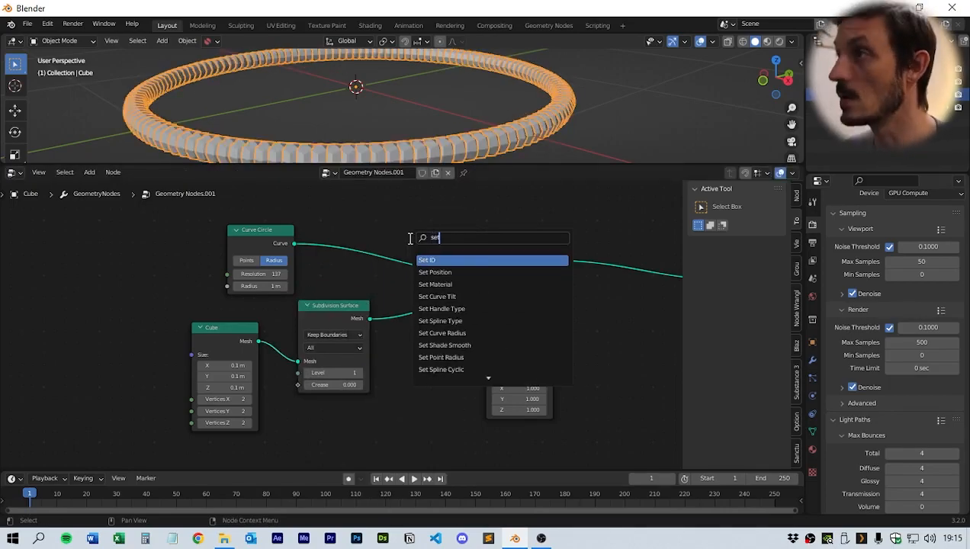
type(" sha")
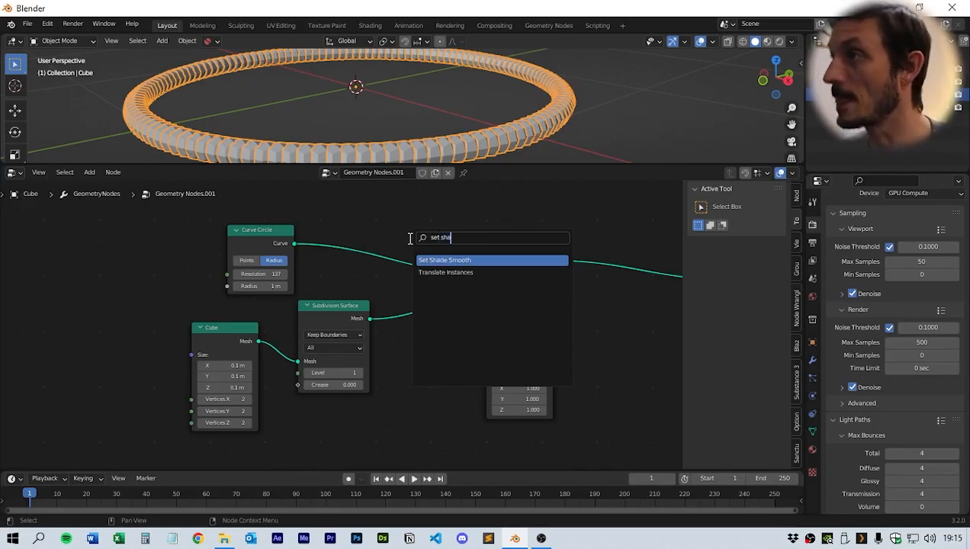
left_click(462, 260)
left_click(473, 324)
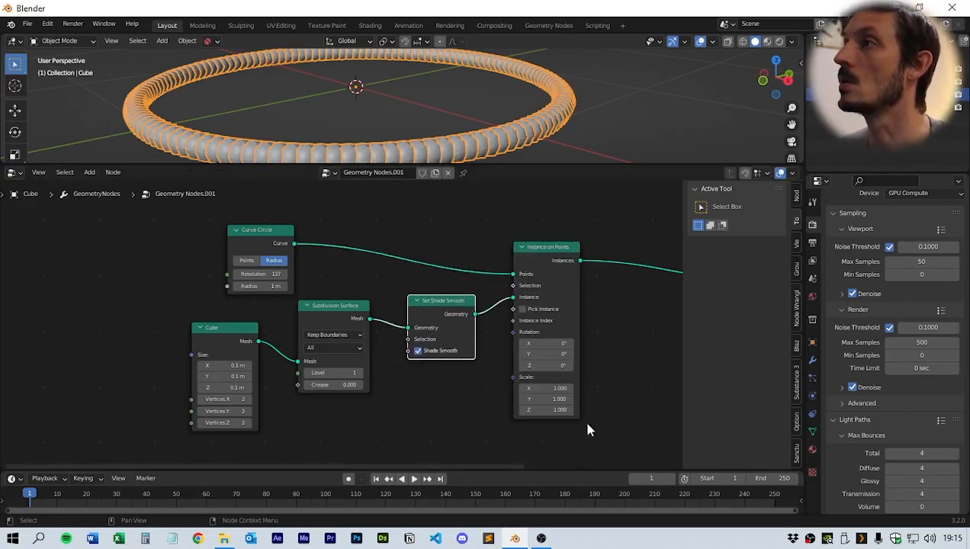
- Reposition the Curve Circle node above the rest of the node chain
mouse_move(425, 403)
middle_mouse_down()
mouse_move(454, 385)
mouse_move(428, 396)
middle_mouse_up()
middle_click_drag(339, 237, 337, 279)
left_click_drag(285, 273, 277, 241)
mouse_move(342, 305)
middle_mouse_down()
mouse_move(375, 272)
mouse_move(333, 308)
middle_mouse_up()
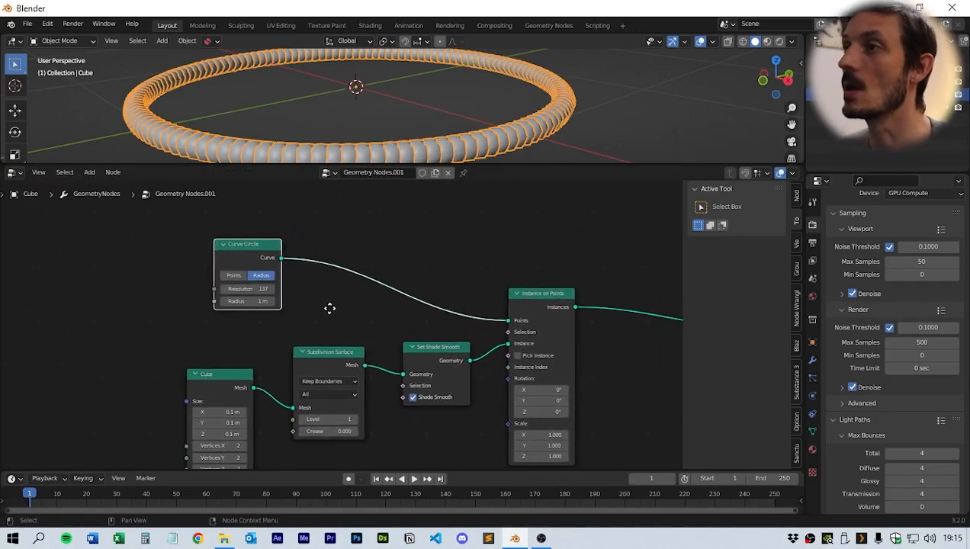
middle_click_drag(411, 130, 433, 134)
middle_click_drag(586, 428, 527, 310)
scroll(513, 347, "down", 2)
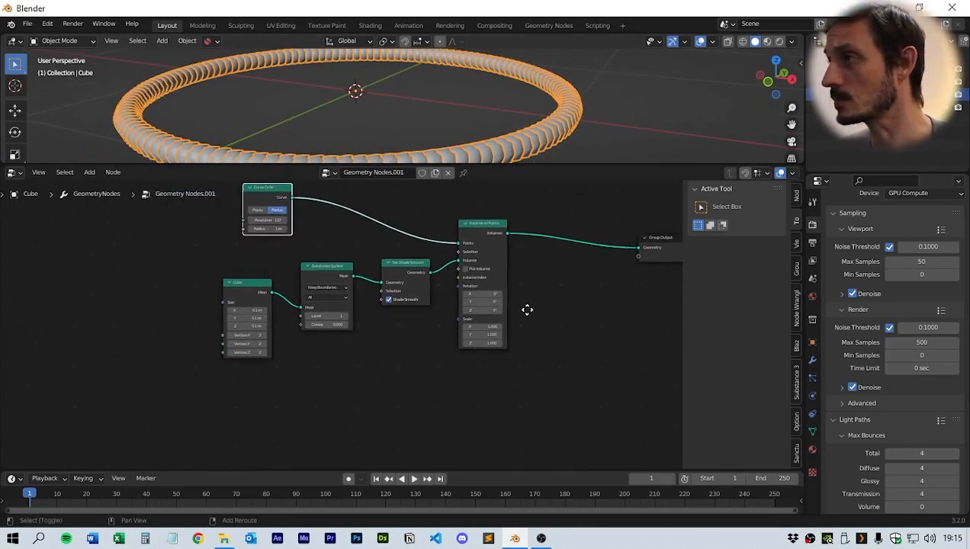
middle_click_drag(449, 357, 454, 350)
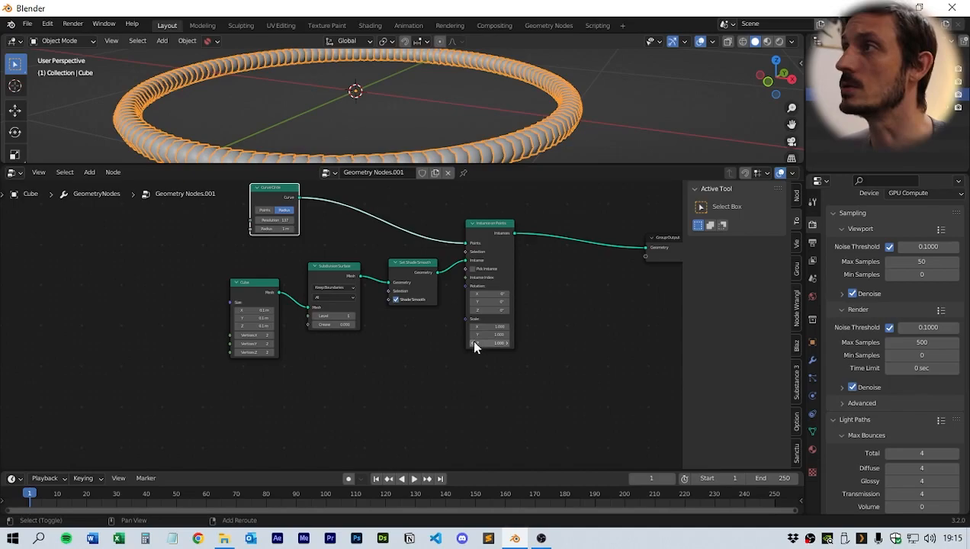
left_click_drag(436, 166, 437, 316)
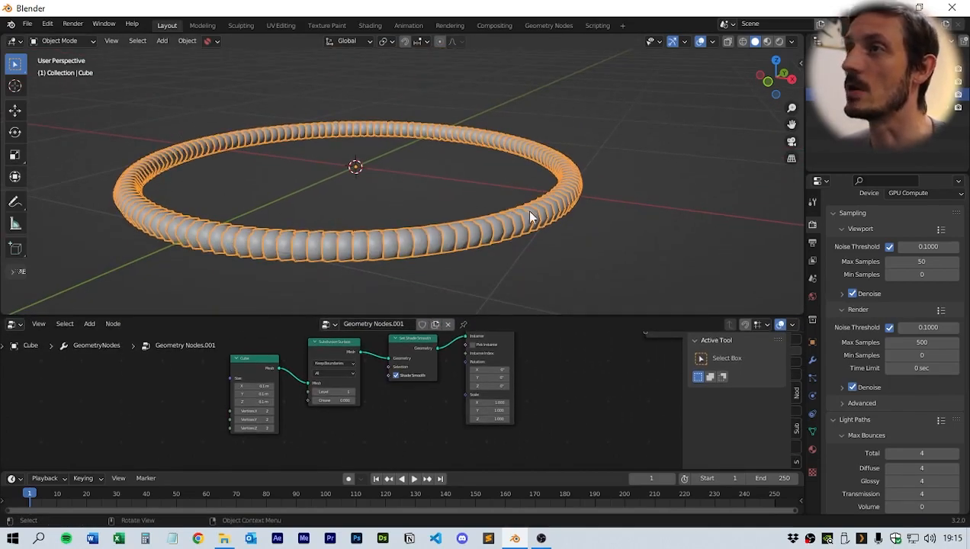
left_click_drag(442, 317, 443, 202)
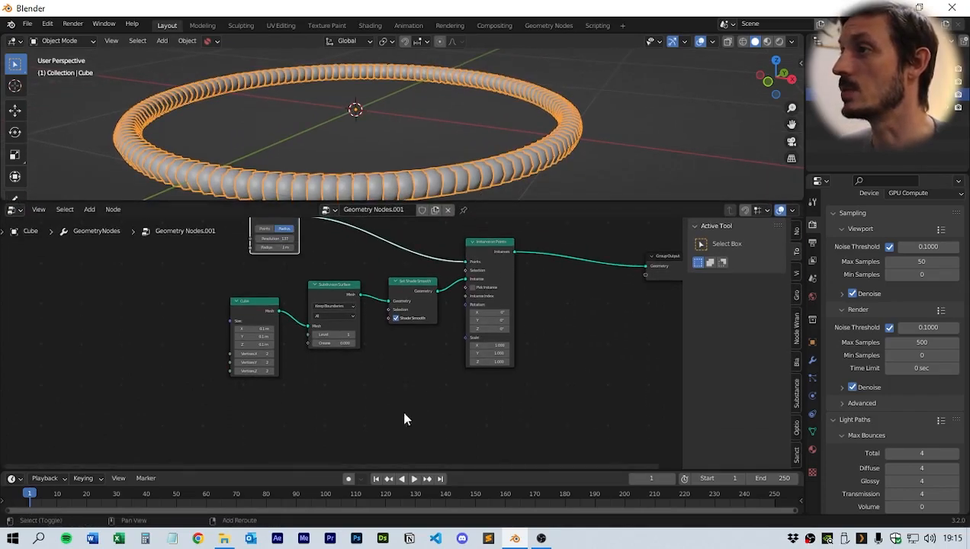
scroll(451, 348, "down", 2)
scroll(414, 373, "up", 3)
left_click(347, 391)
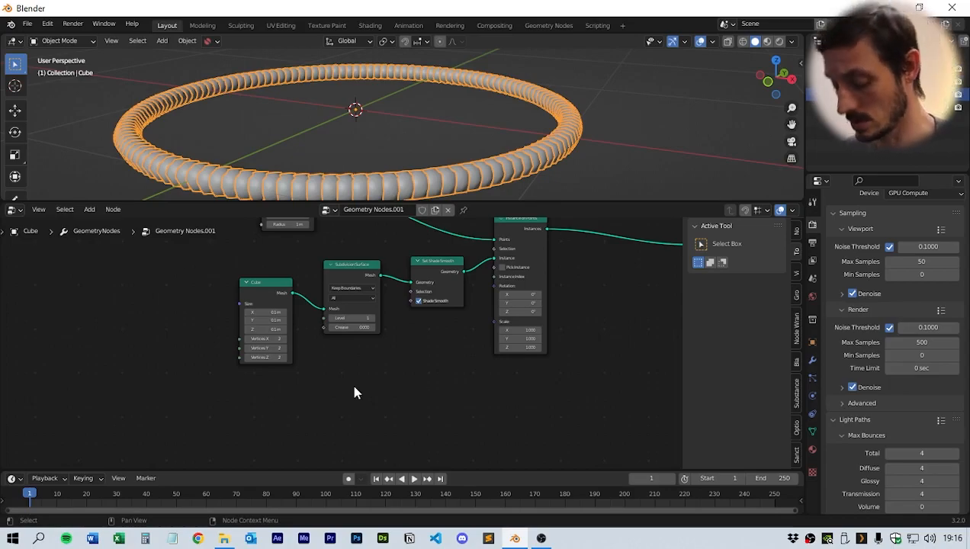
- Add a Curve Tangent node below the Subdivision Surface node
key("shift+a")
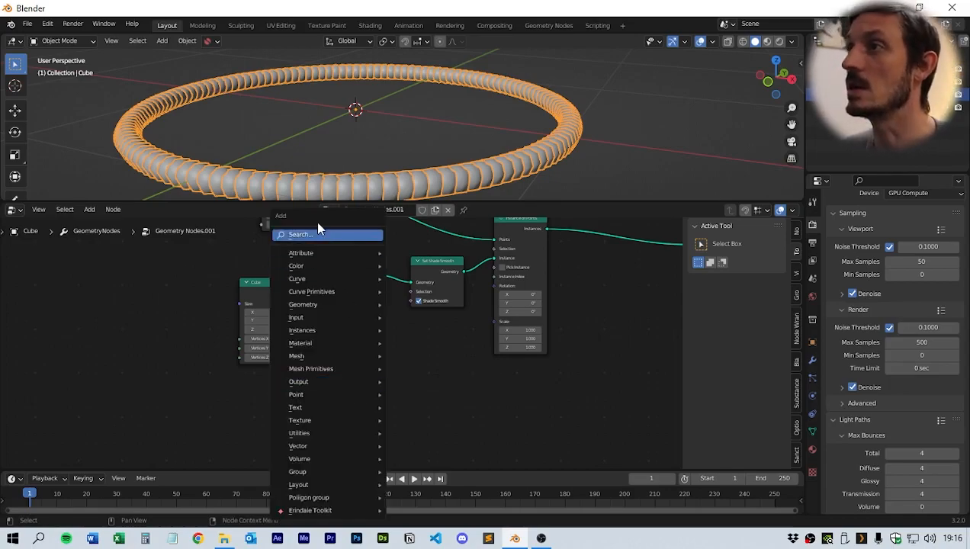
left_click(316, 233)
type("curv")
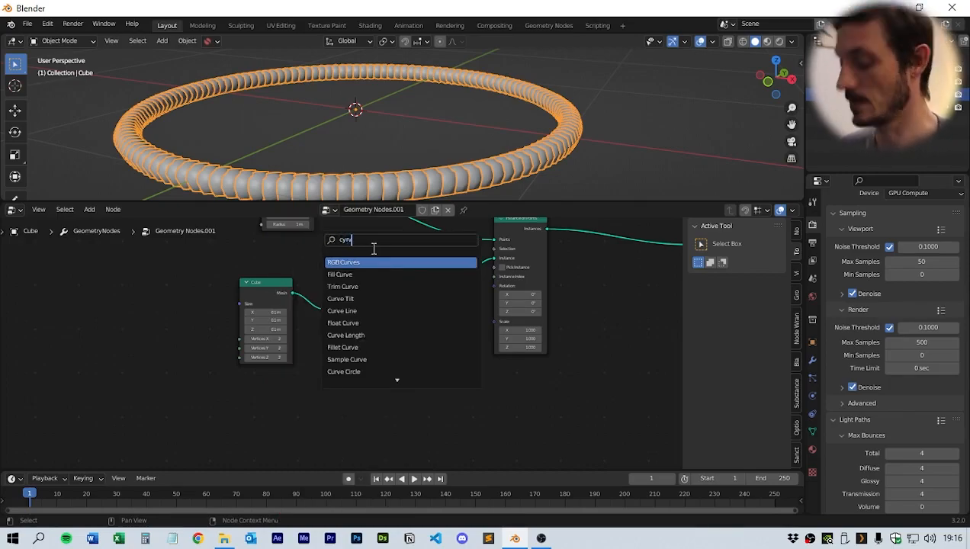
key("BackSpace")
key("BackSpace")
key("BackSpace")
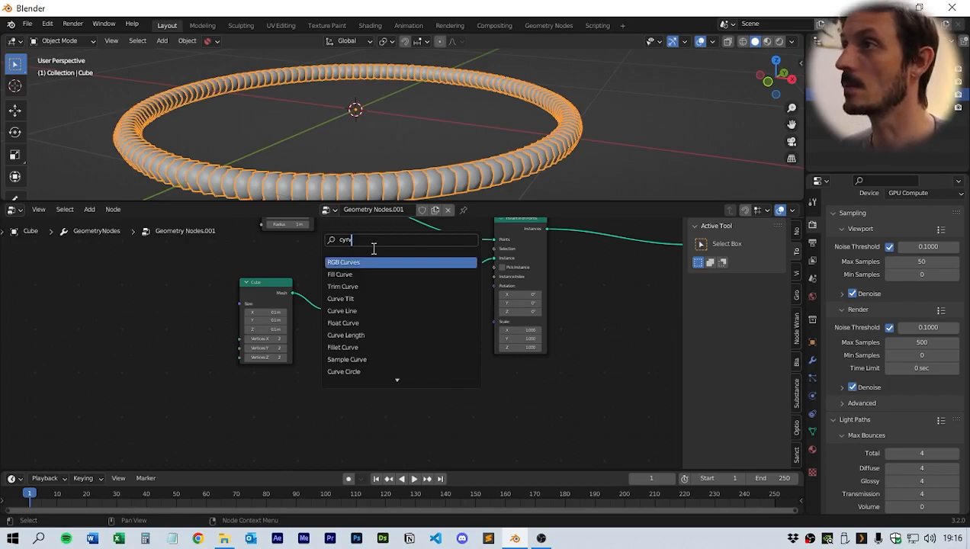
key("BackSpace")
type("tange")
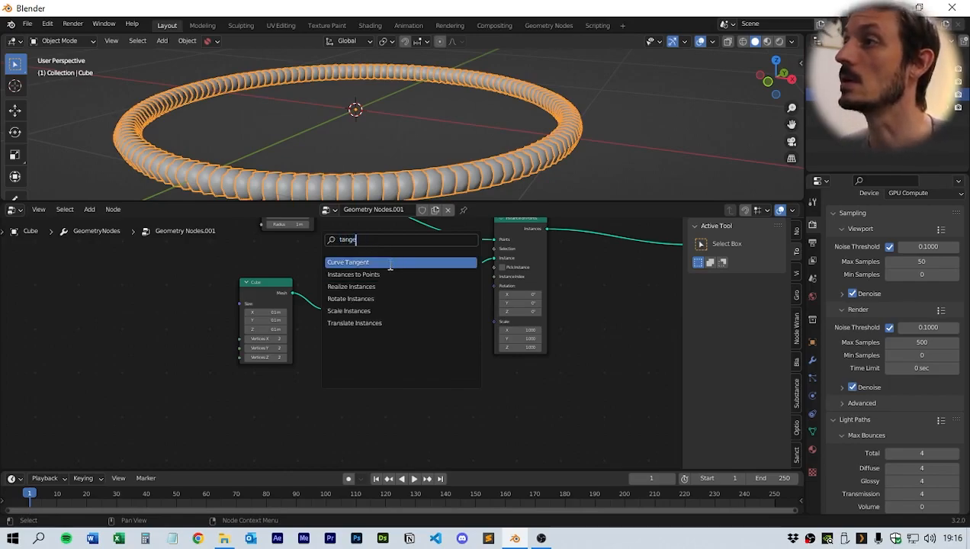
key("Return")
left_click(385, 398)
left_click(437, 422)
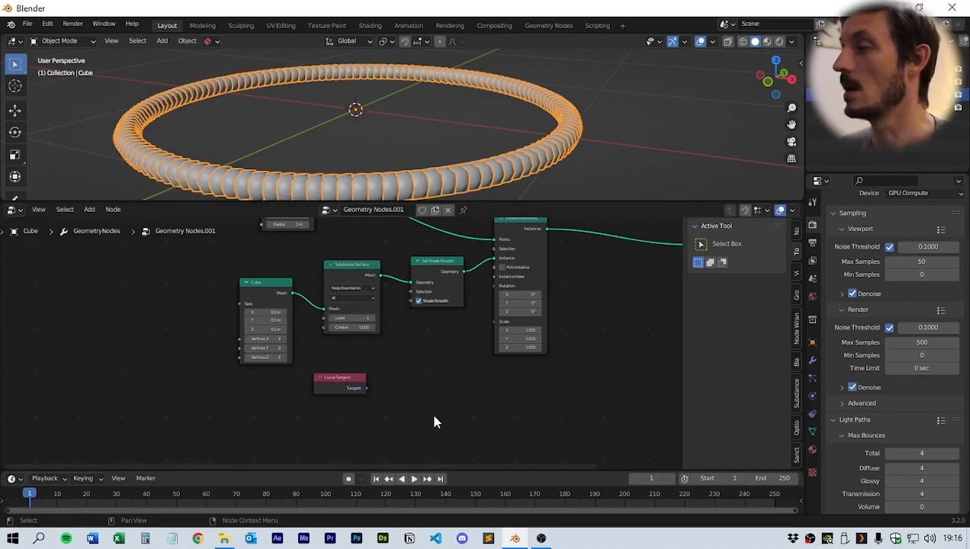
- Add an Align Euler to Vector node beside the Curve Tangent node
key("shift+a")
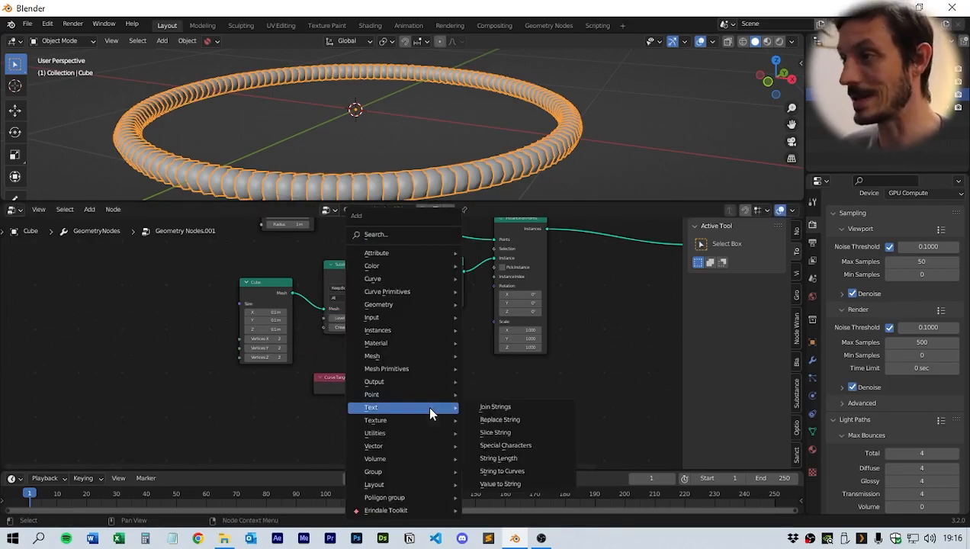
left_click(400, 234)
type("alig")
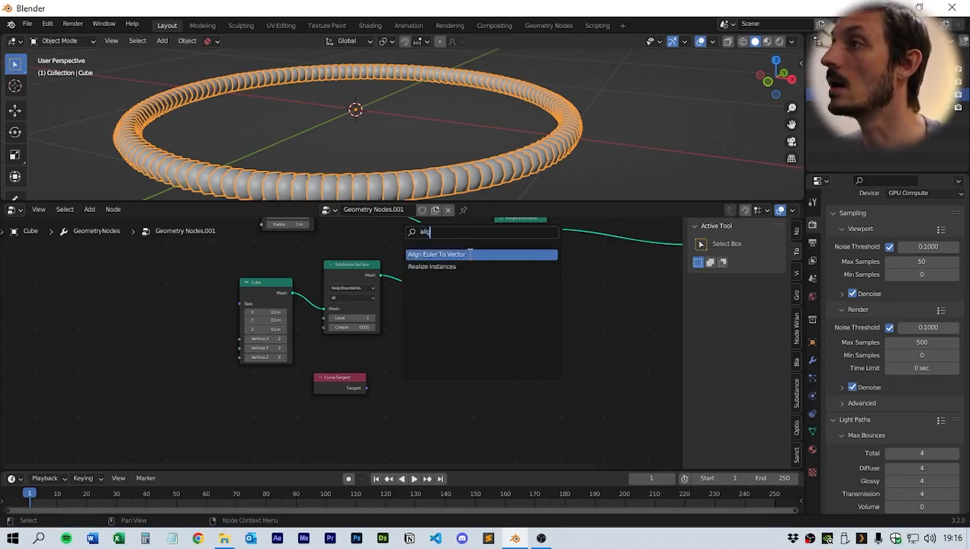
key("Return")
left_click(402, 344)
scroll(492, 397, "up", 3)
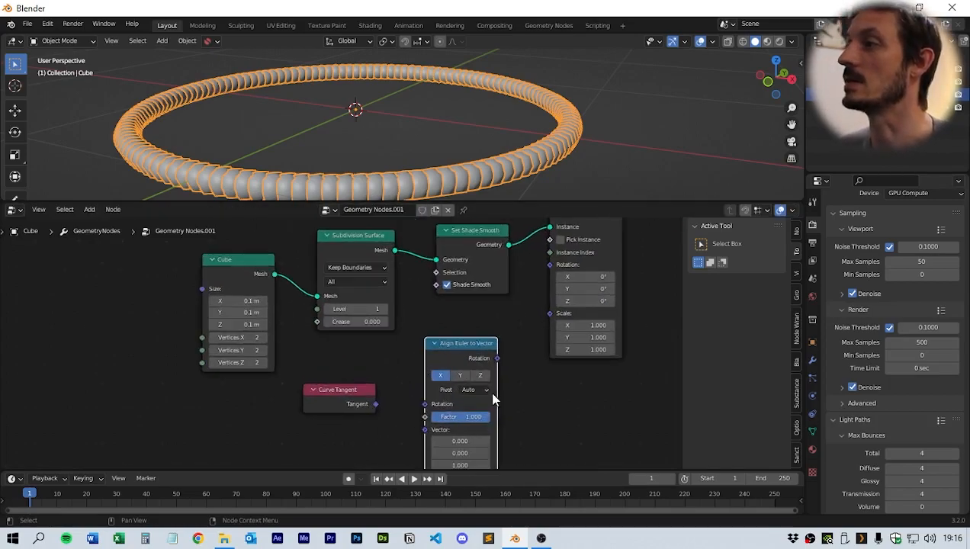
- Link Curve Tangent to Align Euler to Vector's Vector input, and its Rotation output to Instance on Points' Rotation
left_click_drag(283, 426, 332, 384)
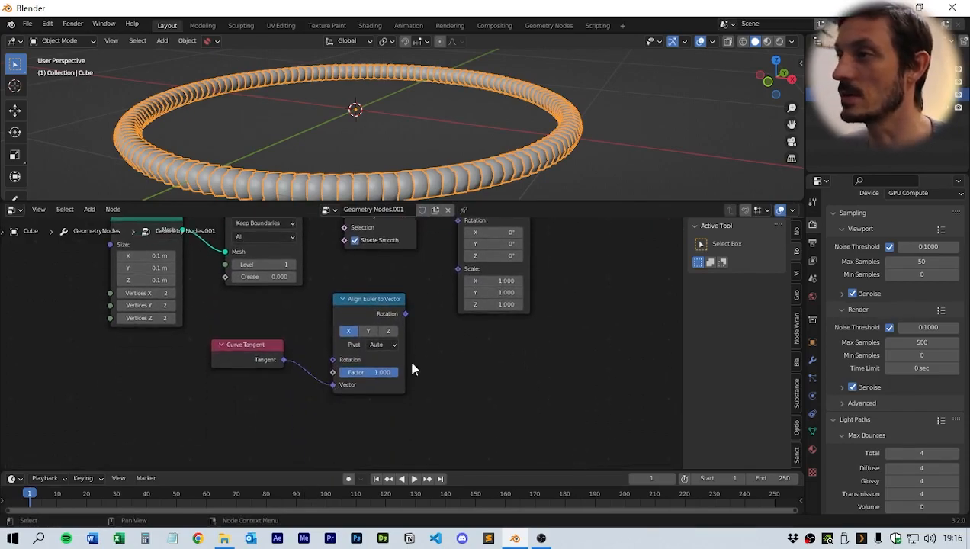
left_click_drag(405, 314, 419, 319)
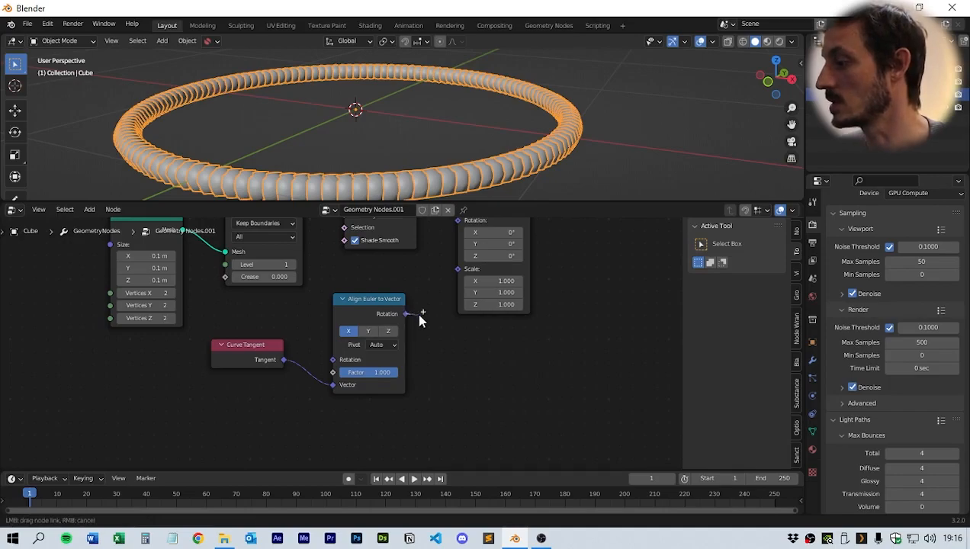
left_click_drag(427, 286, 457, 262)
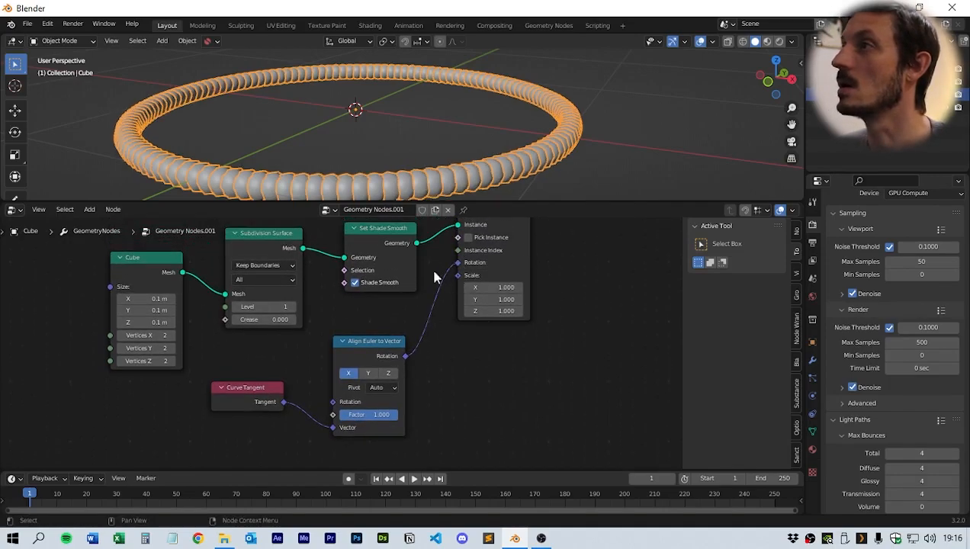
- Set the Align Euler to Vector node's axis to Y
middle_click_drag(429, 151, 498, 137)
scroll(485, 149, "up", 3)
mouse_move(433, 366)
middle_mouse_down()
mouse_move(457, 363)
mouse_move(448, 365)
middle_mouse_up()
middle_click_drag(460, 122, 439, 136)
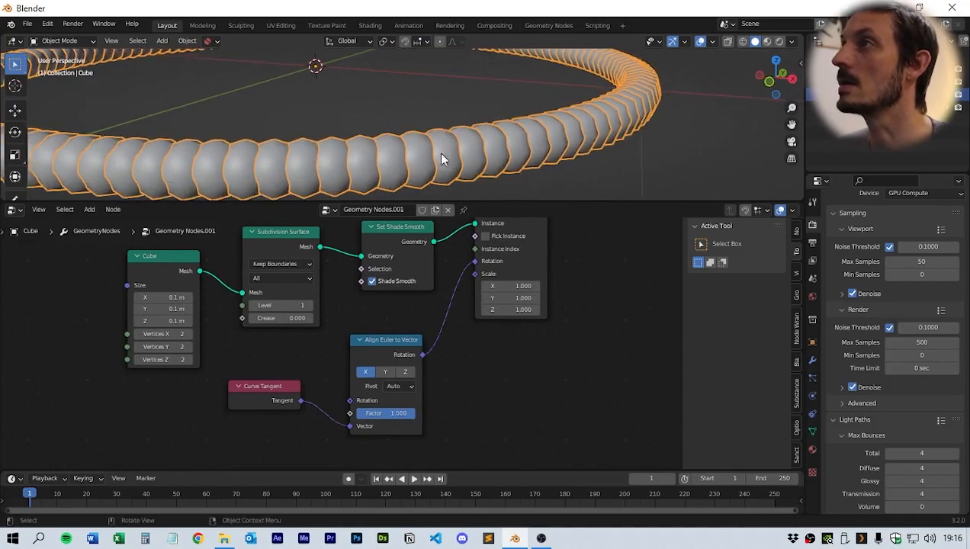
left_click(385, 372)
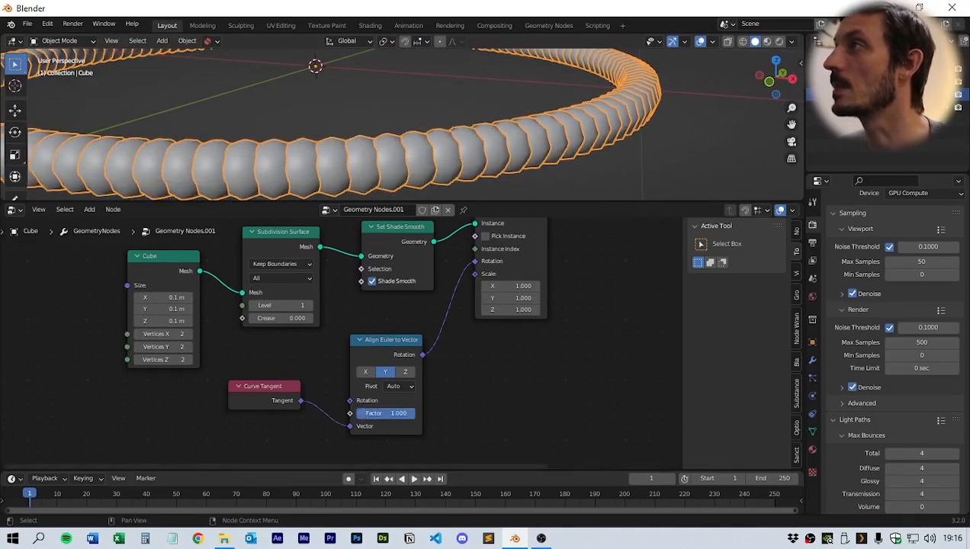
- Examine the ring of instances in the viewport and the node chain
scroll(448, 357, "down", 2)
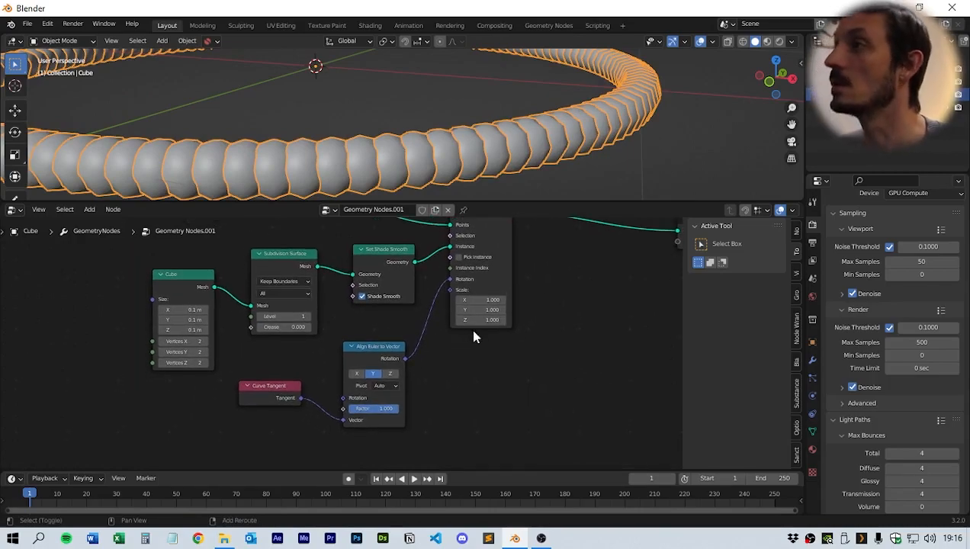
middle_click_drag(468, 334, 320, 402)
scroll(426, 392, "down", 1)
middle_click_drag(436, 388, 328, 370, "shift")
left_click_drag(431, 285, 599, 282)
scroll(423, 357, "up", 2)
middle_click_drag(428, 355, 465, 406, "shift")
scroll(488, 131, "down", 3)
middle_click_drag(488, 131, 473, 144)
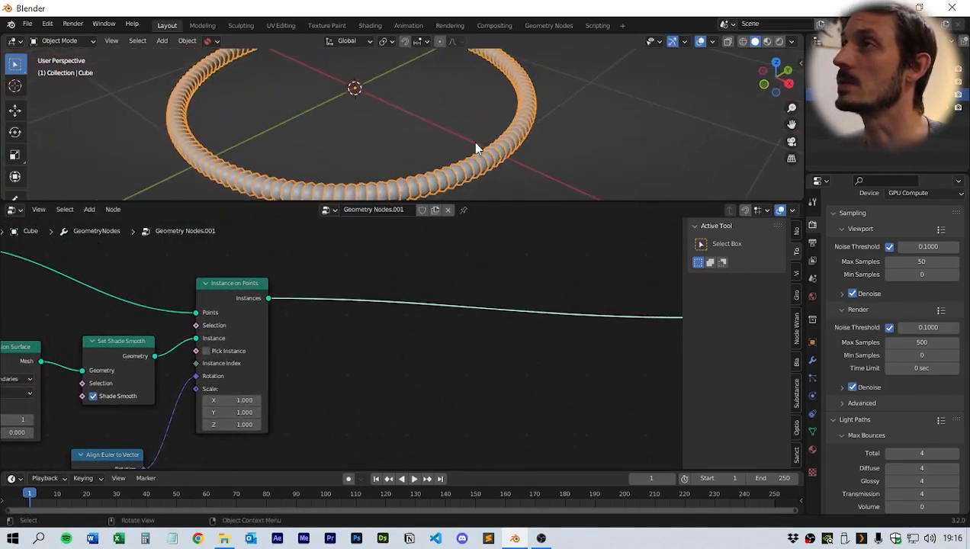
left_click_drag(497, 199, 490, 317)
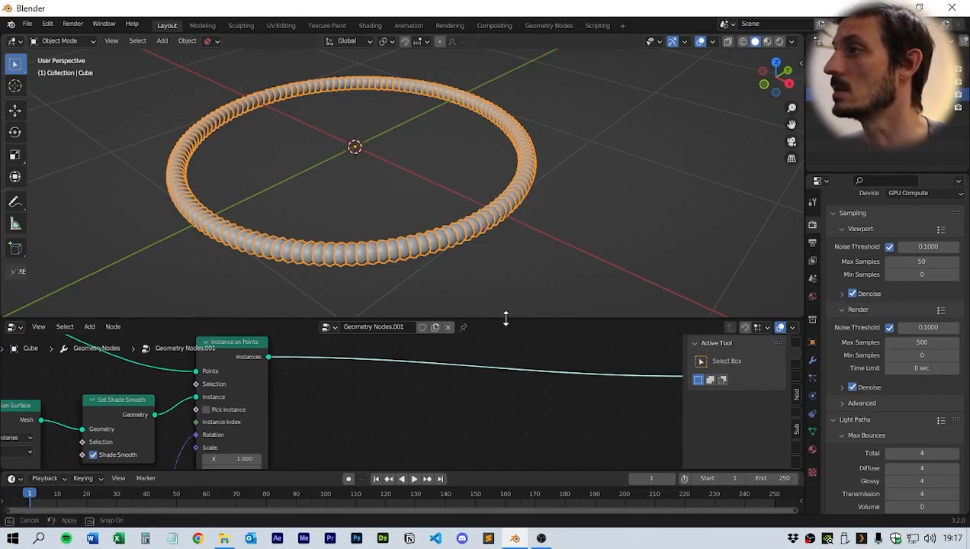
left_click_drag(505, 318, 544, 189)
middle_click_drag(450, 304, 482, 286)
left_click(378, 329)
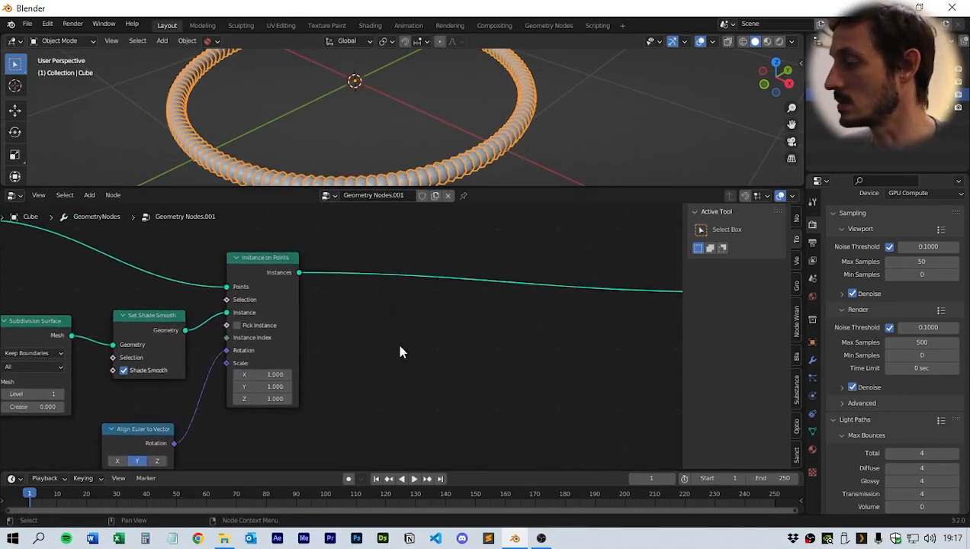
- Add a Rotate Instances node between Instance on Points and Group Output
key("shift+a")
mouse_move(415, 254)
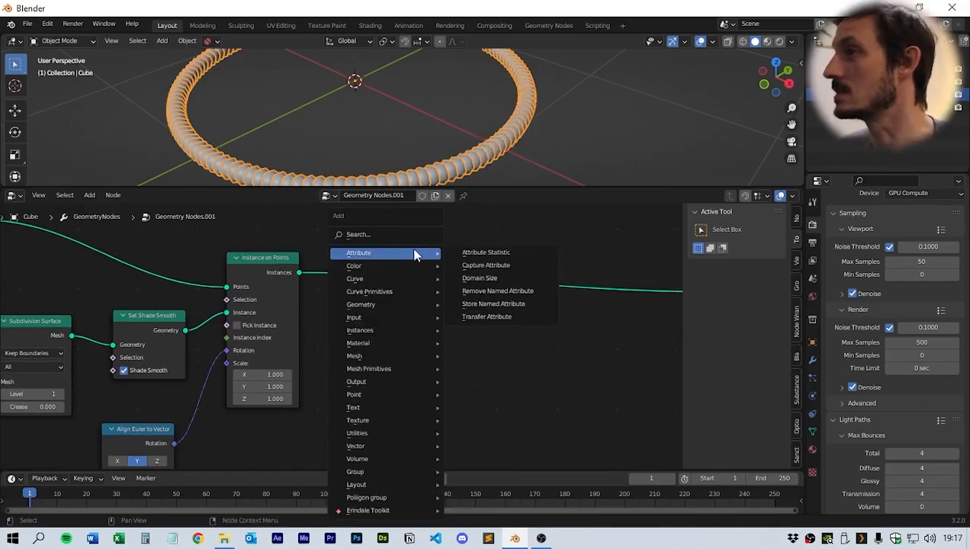
left_click(411, 235)
type("rot")
key("Down")
key("Down")
key("Return")
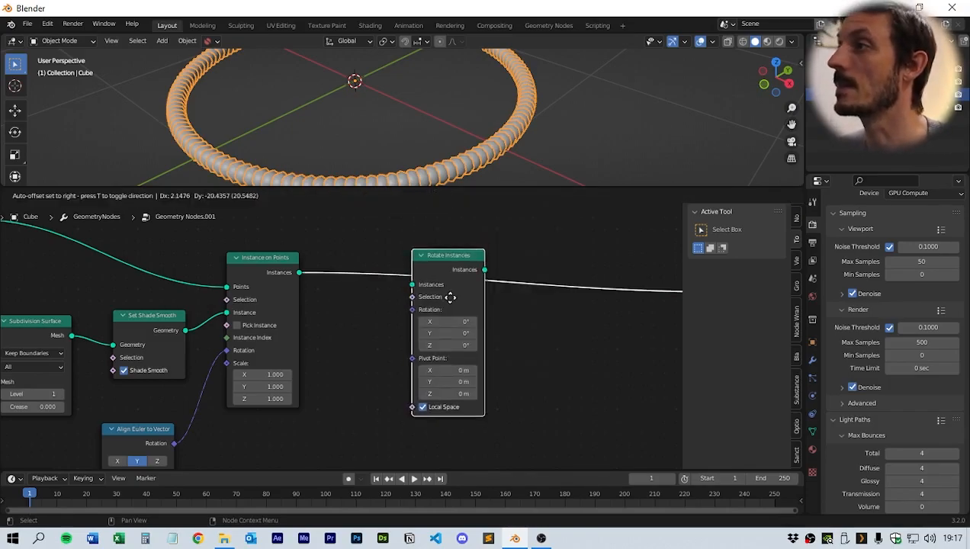
left_click(481, 284)
- Move the Align Euler to Vector node up closer to Instance on Points
mouse_move(384, 327)
middle_mouse_down()
mouse_move(399, 322)
mouse_move(388, 326)
middle_mouse_up()
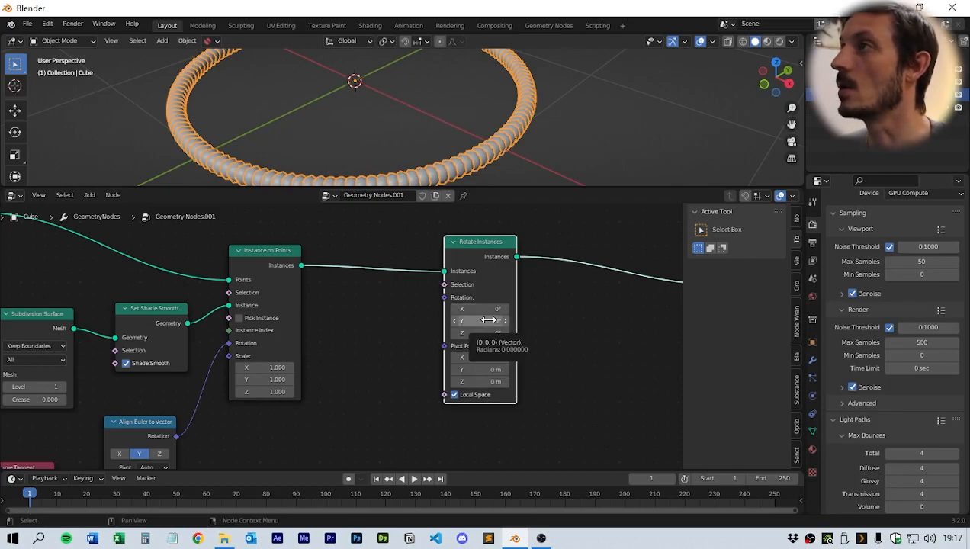
left_click(145, 424)
left_click_drag(144, 424, 161, 396)
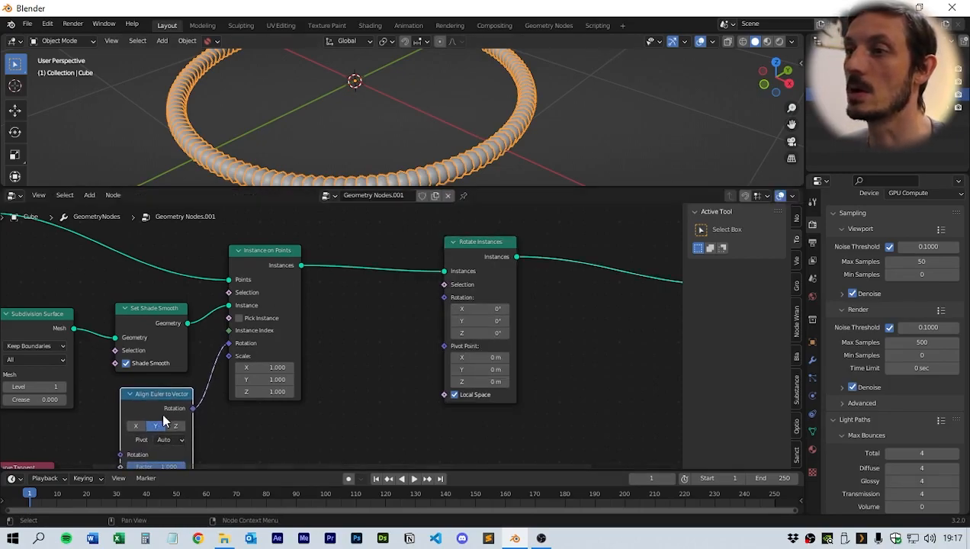
- Try rotating the instances about Y to about 24°, then undo the rotation change
left_click_drag(487, 320, 527, 320)
scroll(564, 114, "up", 4)
middle_click_drag(568, 115, 433, 92, "shift")
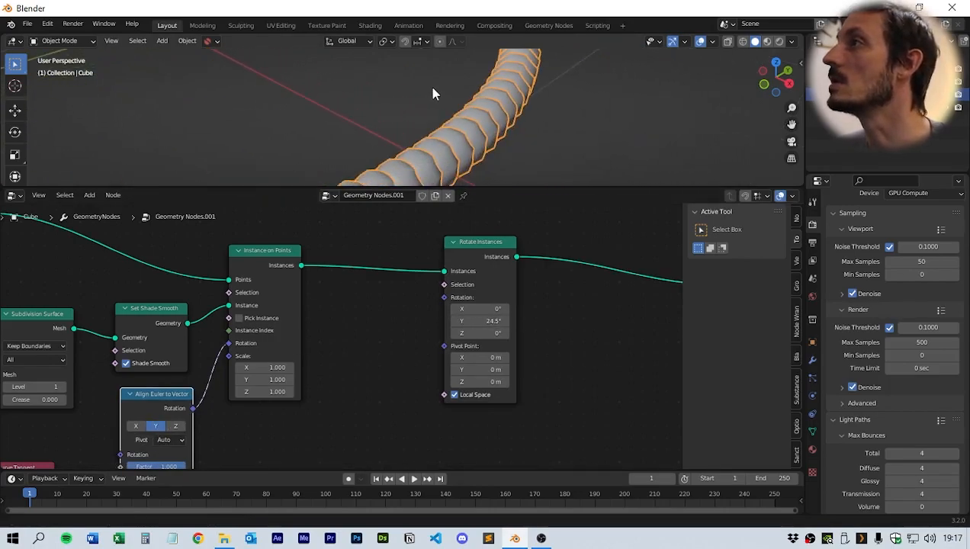
mouse_move(487, 321)
left_mouse_down()
mouse_move(568, 321)
mouse_move(389, 321)
mouse_move(488, 321)
left_mouse_up()
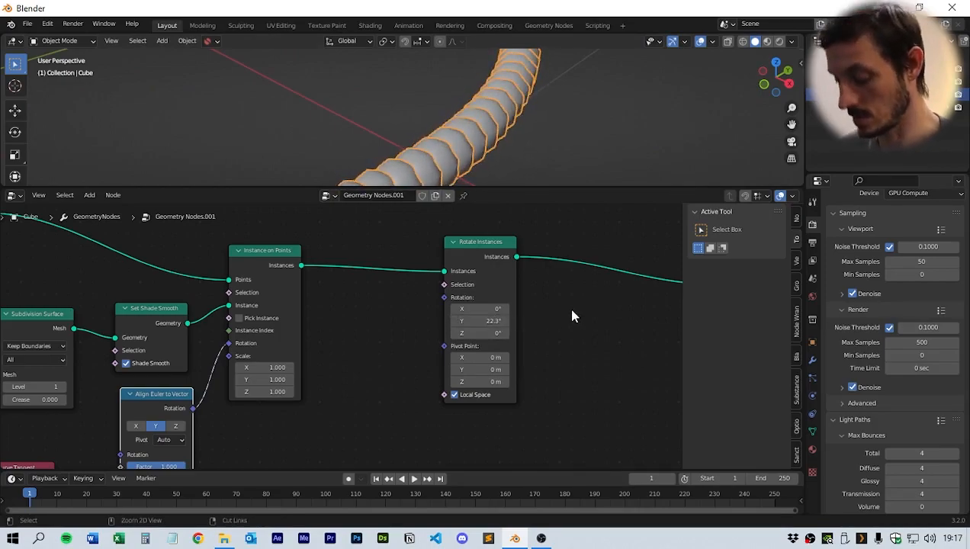
key("ctrl+z")
- Examine the instance ring in the viewport while resizing the editors
middle_click_drag(553, 349, 522, 356, "shift")
scroll(594, 357, "down", 3)
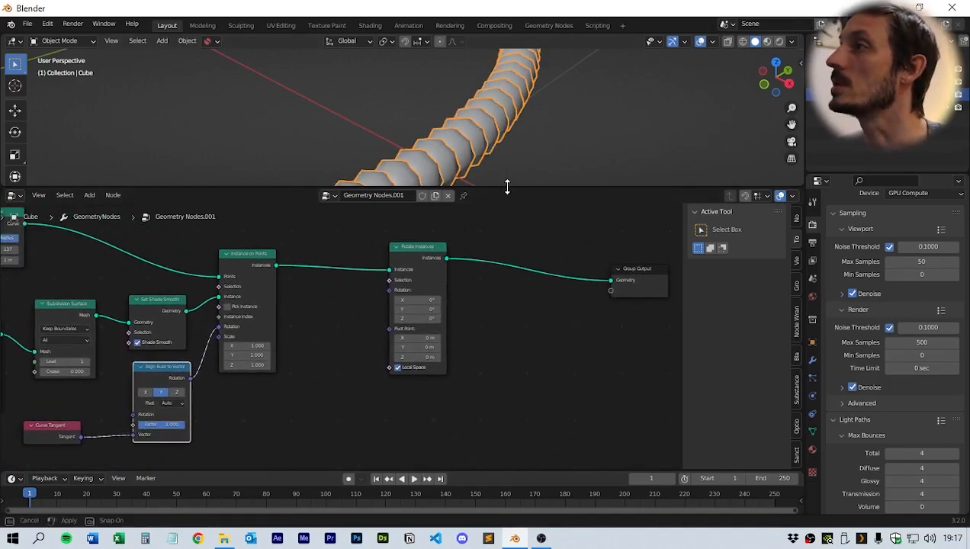
left_click_drag(508, 188, 520, 373)
scroll(456, 240, "down", 5)
middle_click_drag(455, 238, 549, 253, "shift")
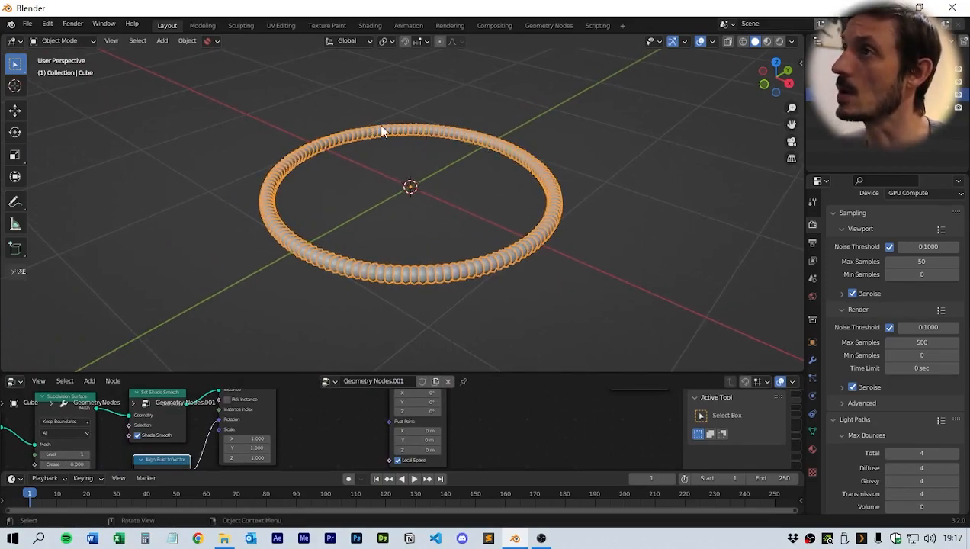
left_click_drag(515, 374, 556, 244)
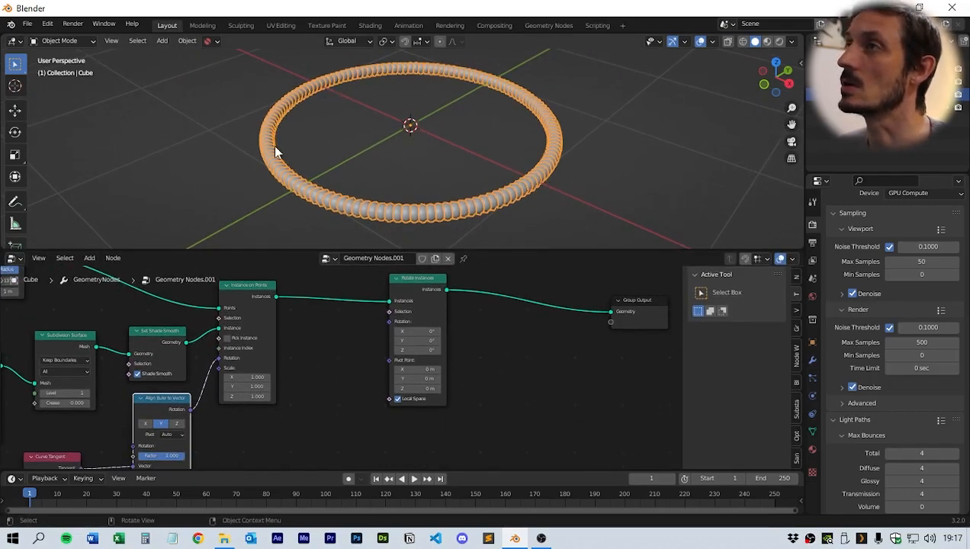
middle_click_drag(536, 315, 563, 311)
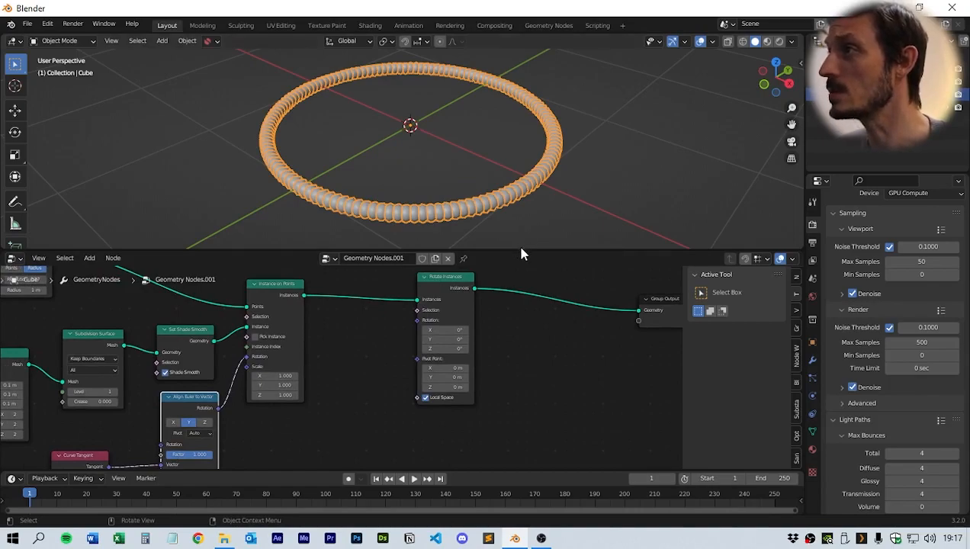
left_click_drag(521, 254, 521, 167)
middle_click_drag(520, 273, 554, 279)
left_click_drag(471, 254, 532, 245)
middle_click_drag(434, 342, 371, 329)
left_click(352, 418)
- Add a Scene Time node below the Align Euler to Vector node's level
key("shift+a")
mouse_move(362, 395)
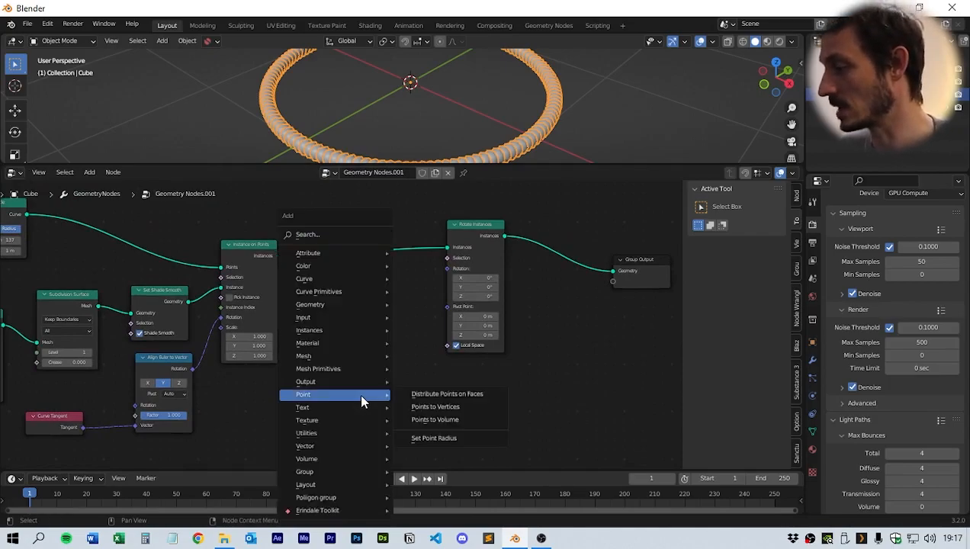
left_click(339, 233)
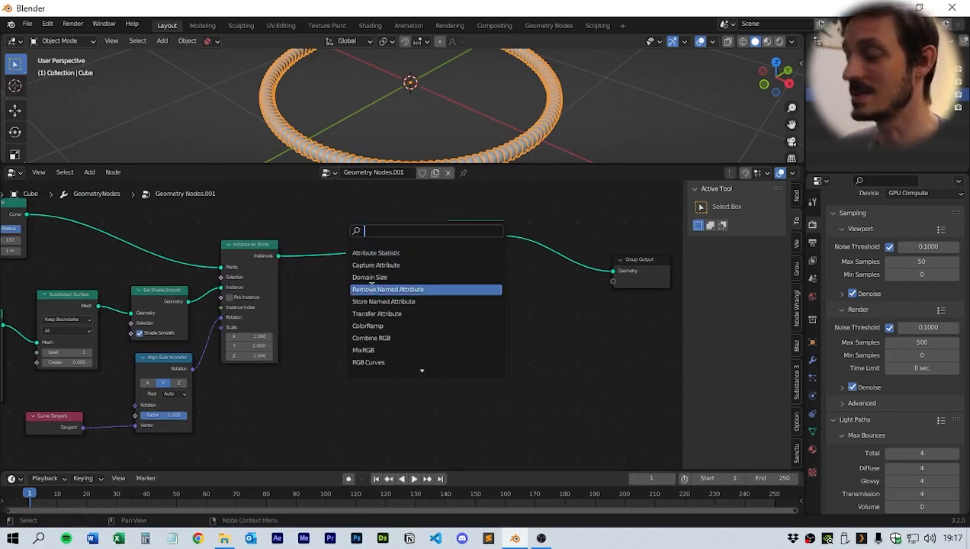
type("timew")
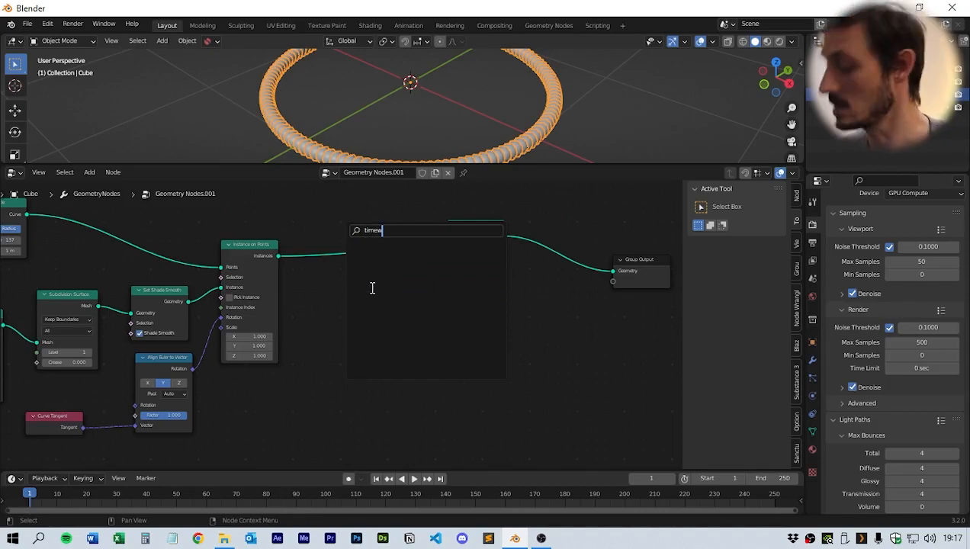
key("BackSpace")
key("Return")
left_click(310, 399)
middle_click_drag(413, 411, 472, 351)
left_click_drag(391, 331, 367, 335)
middle_click_drag(432, 373, 383, 367)
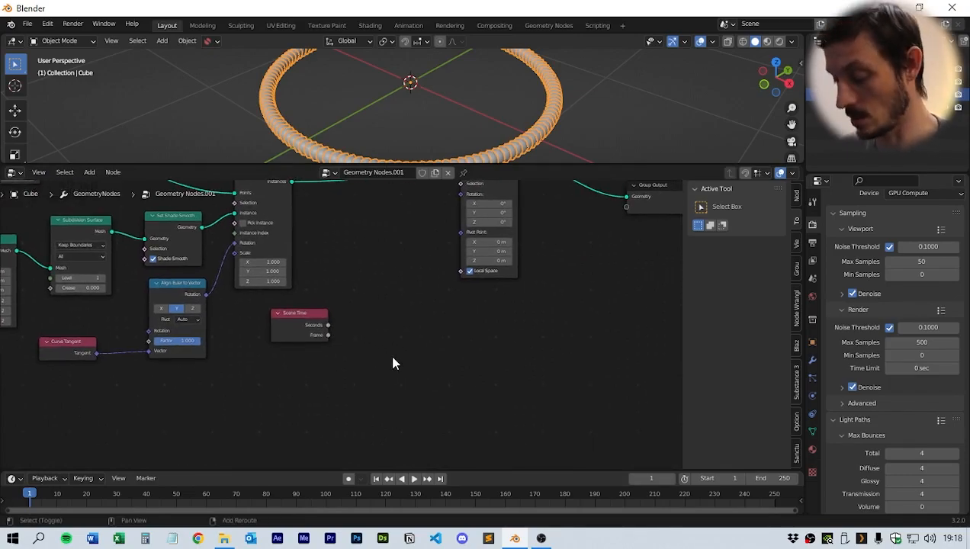
- Add an Index node below the Scene Time node
key("shift+a")
left_click(382, 236)
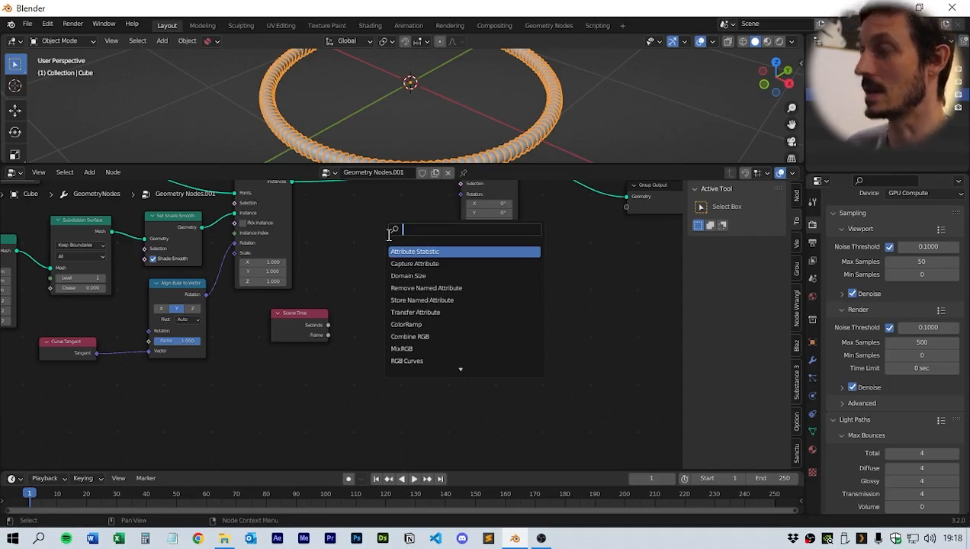
type("index")
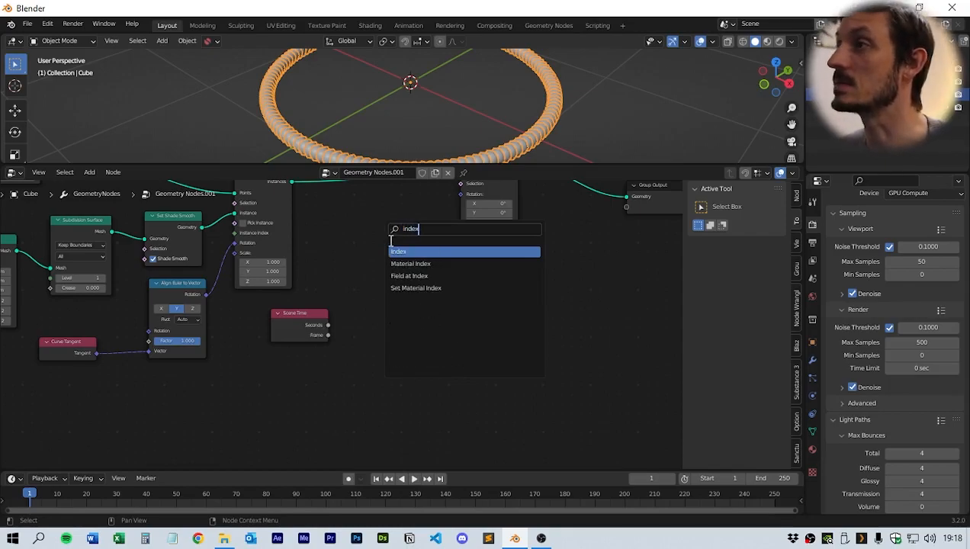
left_click(398, 251)
left_click(300, 381)
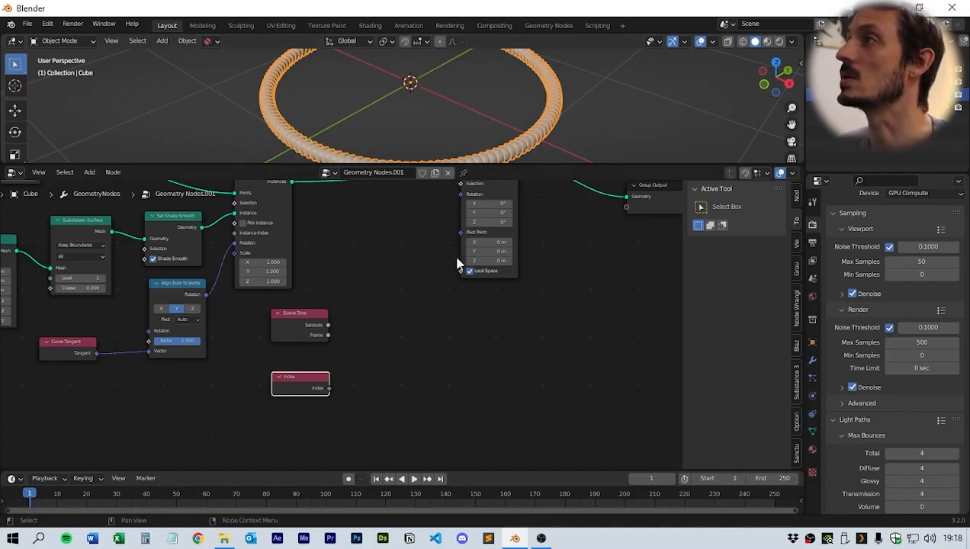
left_click_drag(316, 389, 306, 394)
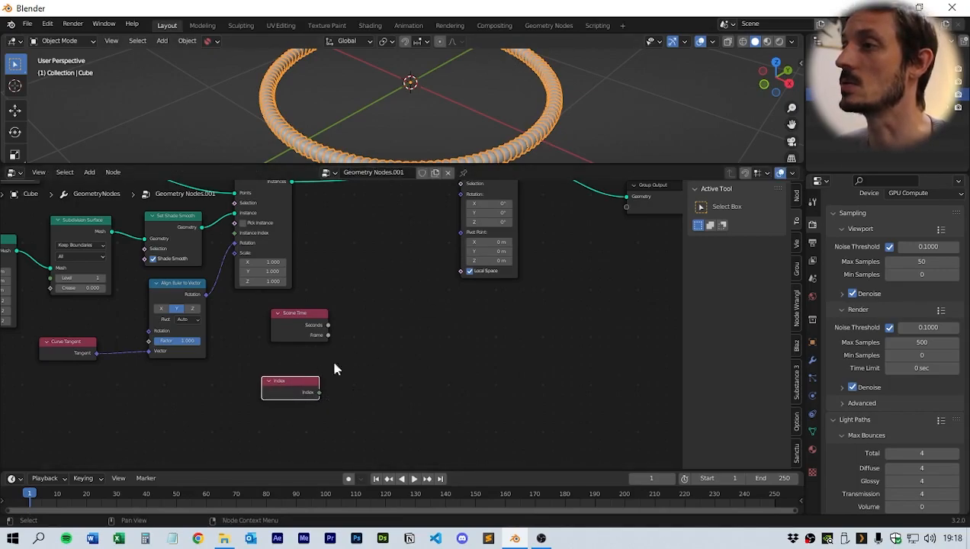
middle_click_drag(361, 385, 353, 387)
left_click(359, 392)
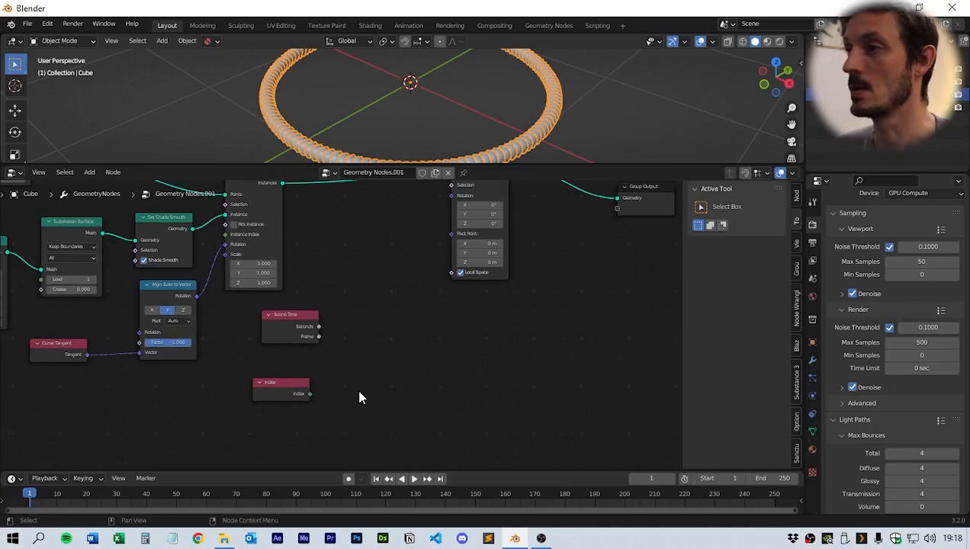
- Add a Math node beside the Index node and set its operation to Multiply
key("shift+a")
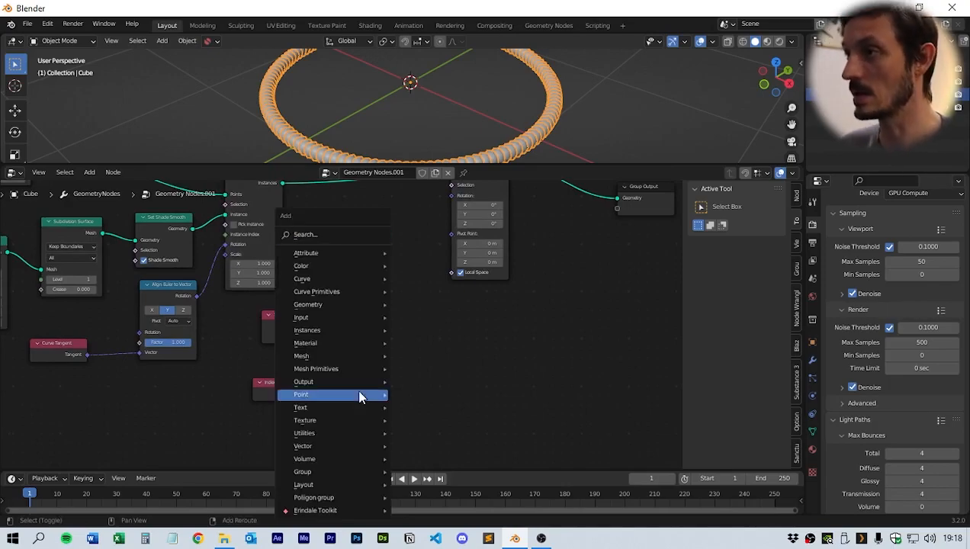
left_click(338, 237)
type("math")
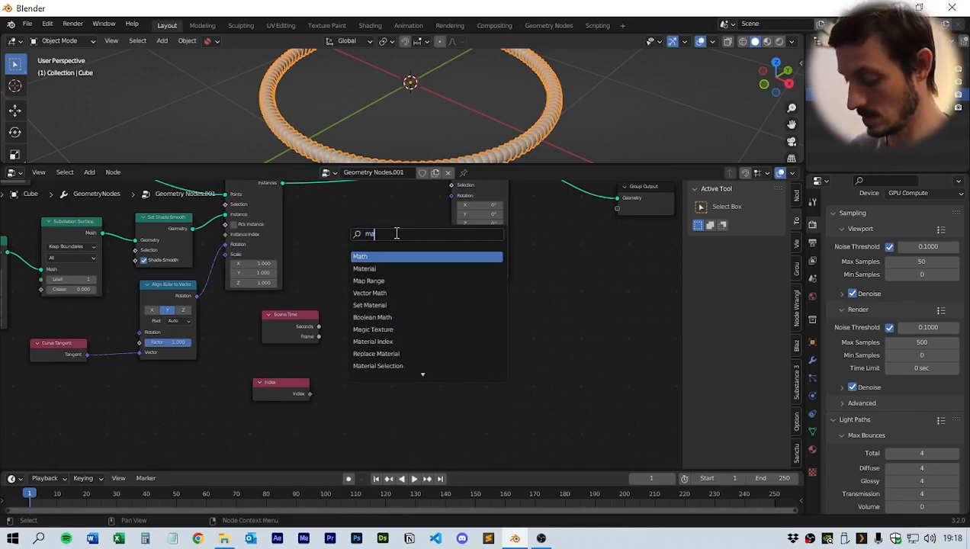
key("Return")
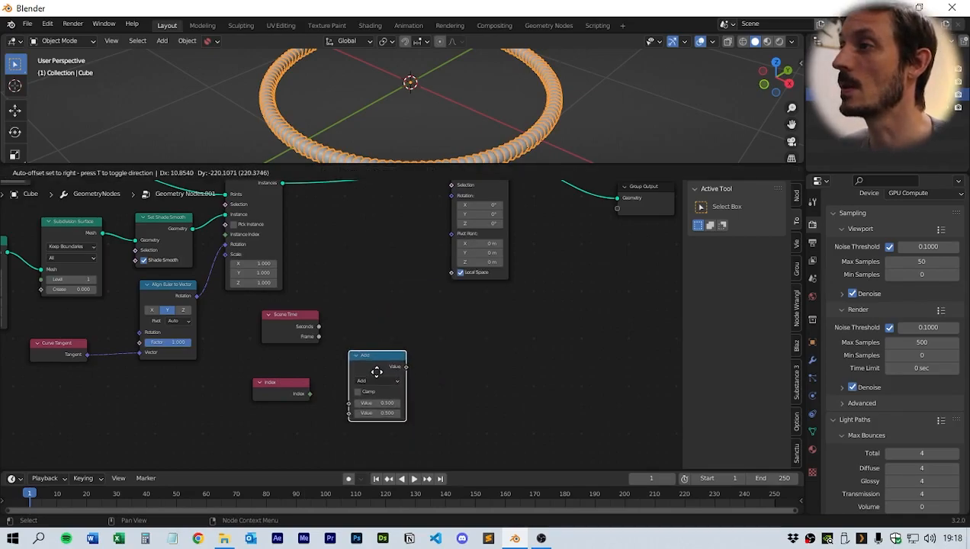
left_click(381, 383)
left_click(376, 381)
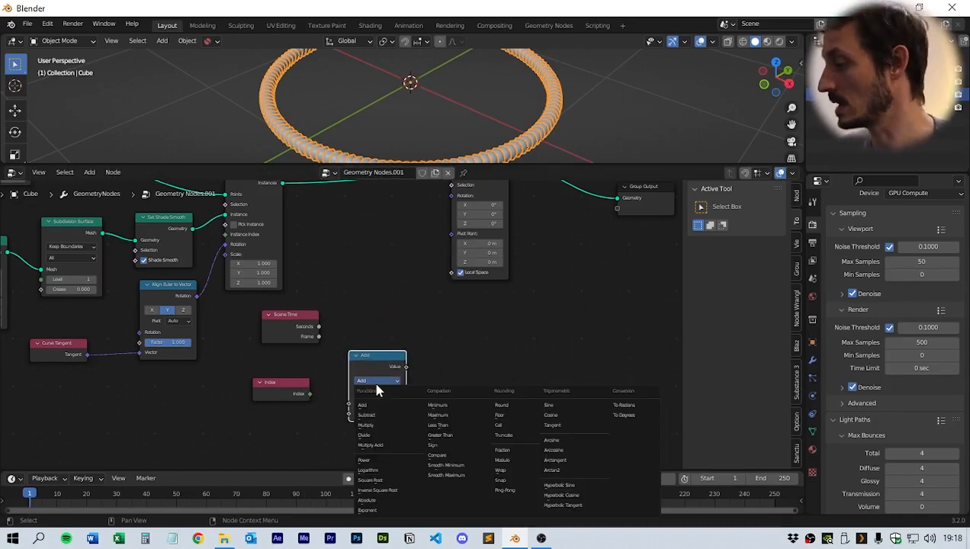
left_click(385, 425)
- Link the Index output into the Multiply node's first Value input
left_click_drag(309, 393, 350, 403)
mouse_move(380, 353)
left_mouse_down()
mouse_move(365, 348)
mouse_move(381, 338)
mouse_move(322, 363)
mouse_move(395, 349)
left_mouse_up()
- Duplicate the math node and set the copy's operation to Add
left_click(302, 318)
key("shift+d")
left_click(450, 307)
left_click(446, 333)
left_click(450, 357)
left_click_drag(458, 305, 464, 293)
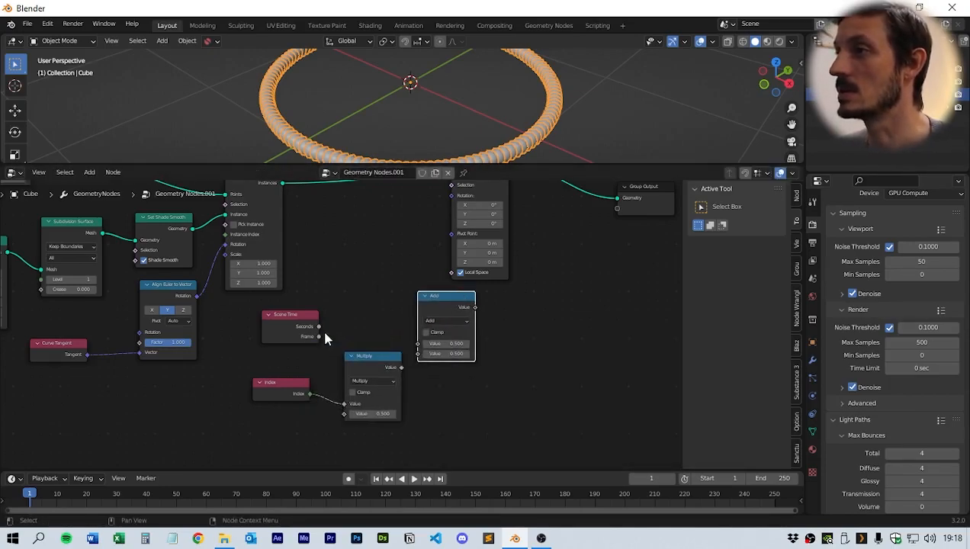
- Link Scene Time's Seconds and the Multiply result into the Add node's two Value inputs
left_click_drag(318, 327, 419, 353)
middle_click_drag(533, 284, 376, 337)
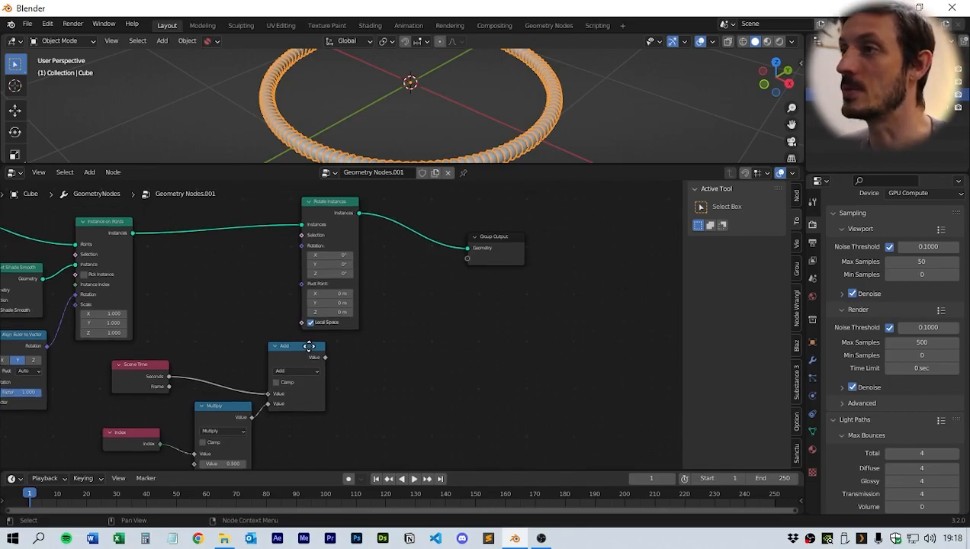
middle_click_drag(390, 339, 421, 338)
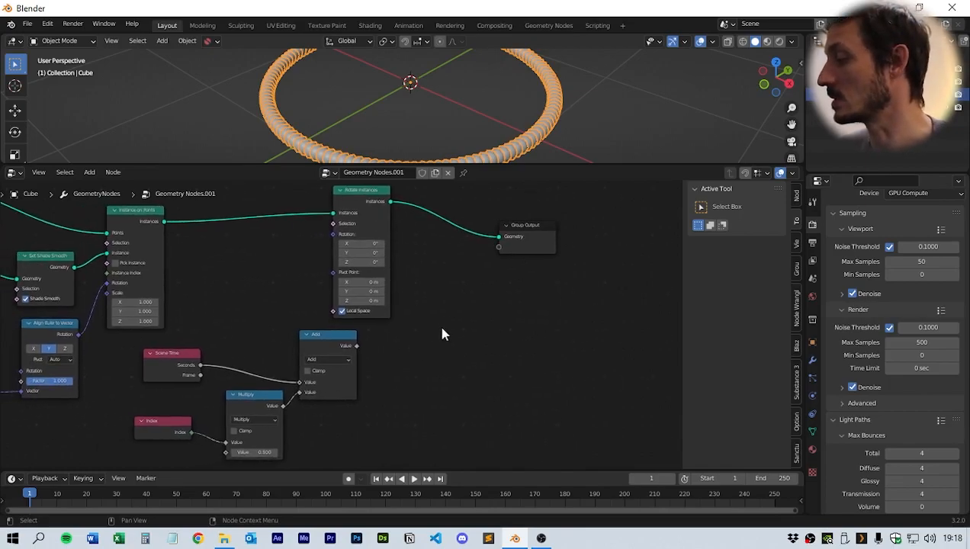
left_click_drag(326, 334, 327, 334)
left_click(441, 367)
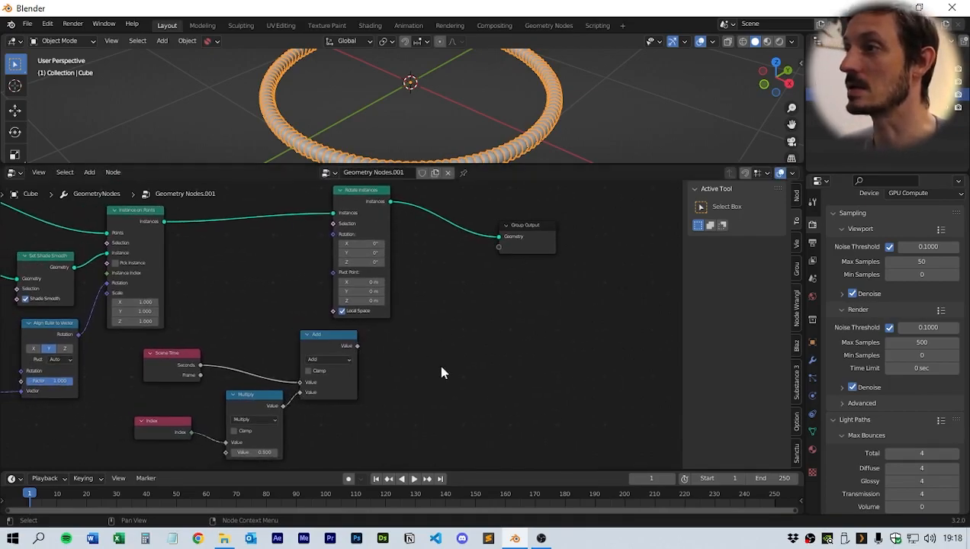
key("shift+a")
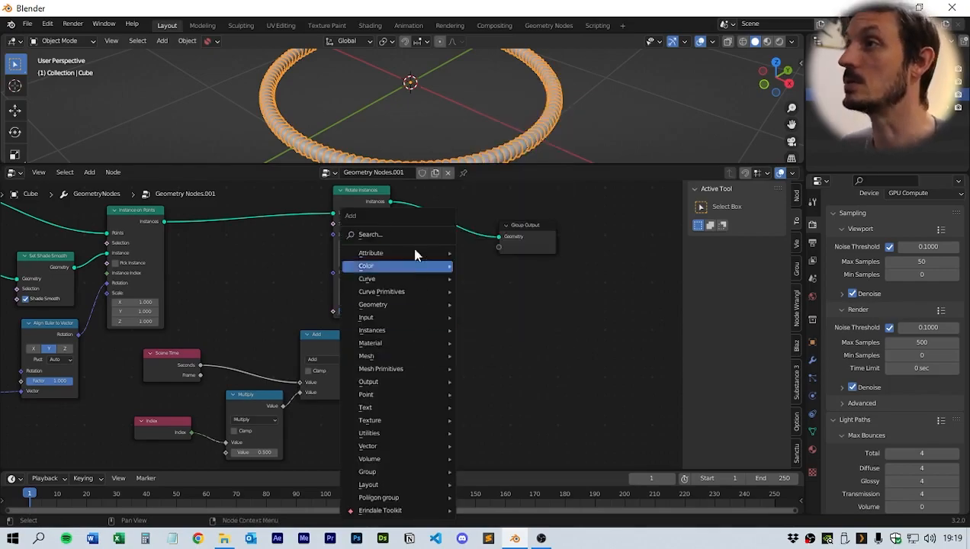
left_click(398, 230)
key("Escape")
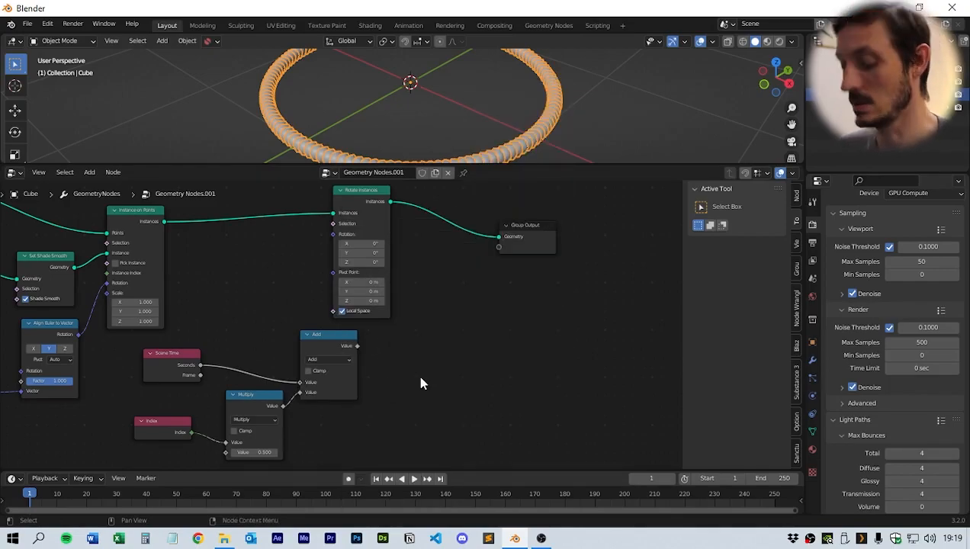
- Add a Combine XYZ node, link the Add result into its Y input and its Vector into Rotate Instances' Rotation
key("shift+a")
left_click(413, 381)
left_click(389, 340)
left_click_drag(357, 345, 393, 376)
left_click_drag(445, 356, 332, 235)
left_click_drag(546, 164, 551, 290)
- Play the animation to preview the rotating cube instances
scroll(503, 229, "up", 3)
scroll(556, 215, "up", 2)
scroll(556, 215, "down", 5)
middle_click_drag(586, 227, 544, 174)
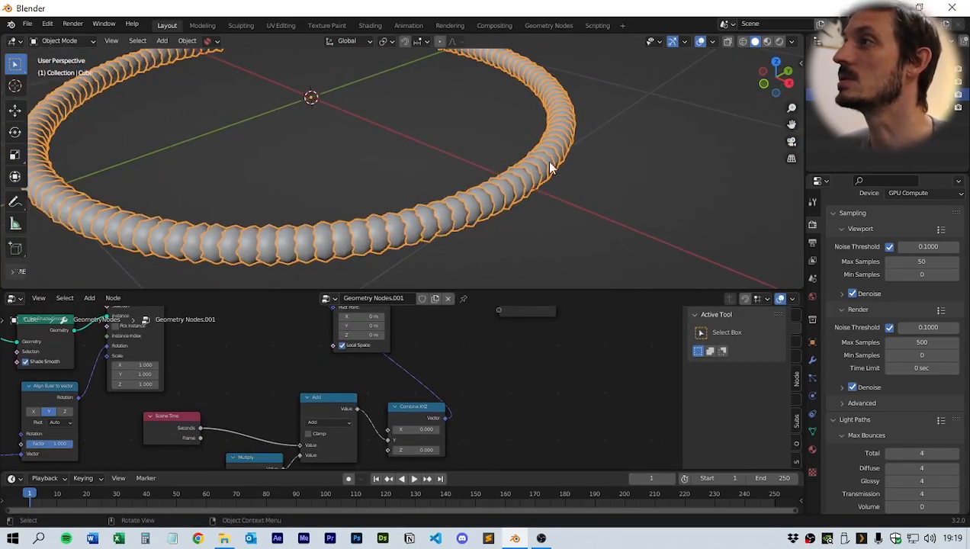
key("space")
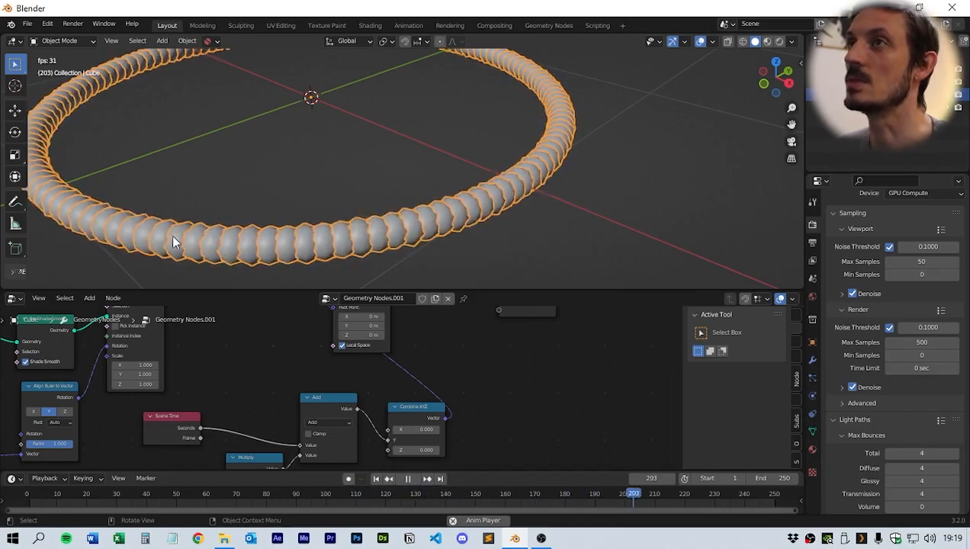
scroll(274, 404, "down", 2)
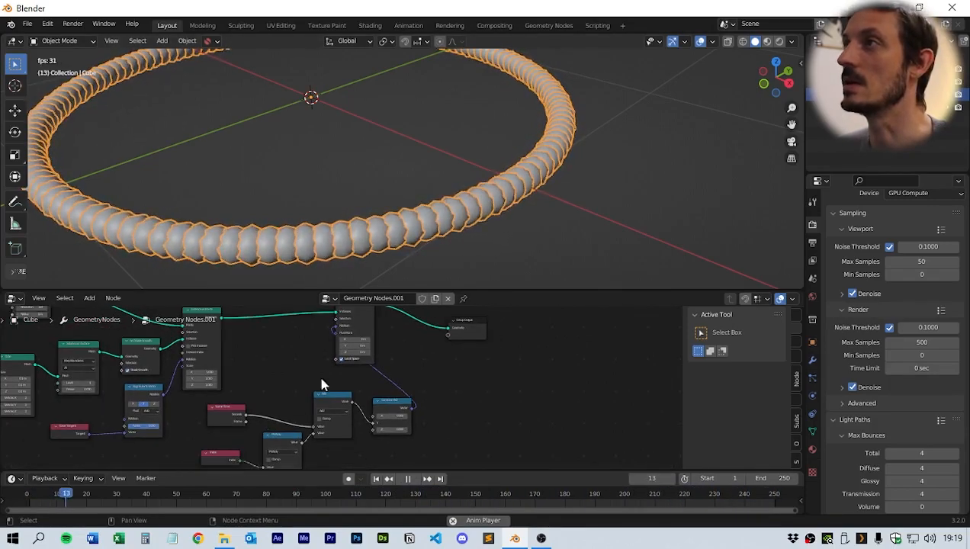
key("space")
- Rearrange the rotation nodes into a tidier layout beside the rest of the node tree
middle_click_drag(454, 357, 566, 377)
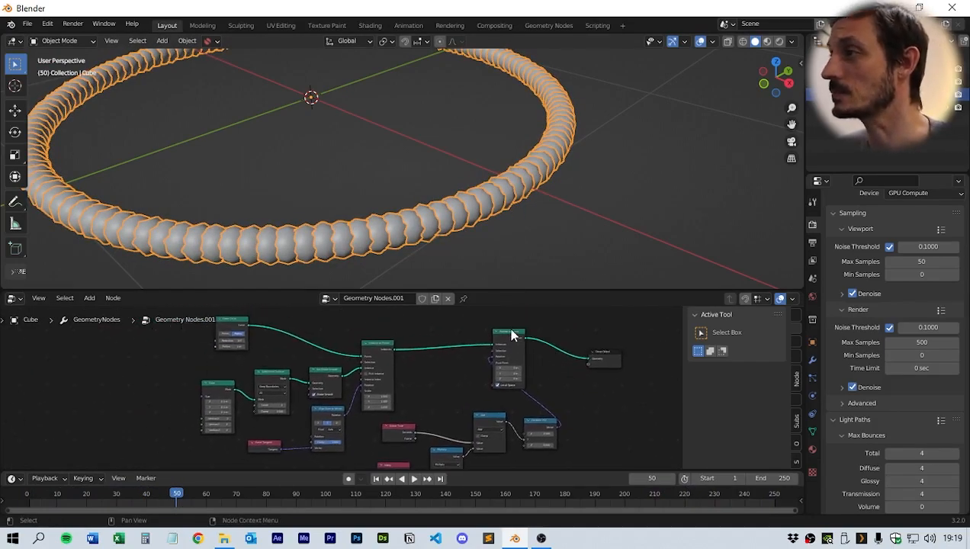
scroll(450, 364, "down", 2)
left_click_drag(543, 404, 505, 414)
scroll(522, 392, "up", 1)
scroll(577, 390, "up", 1)
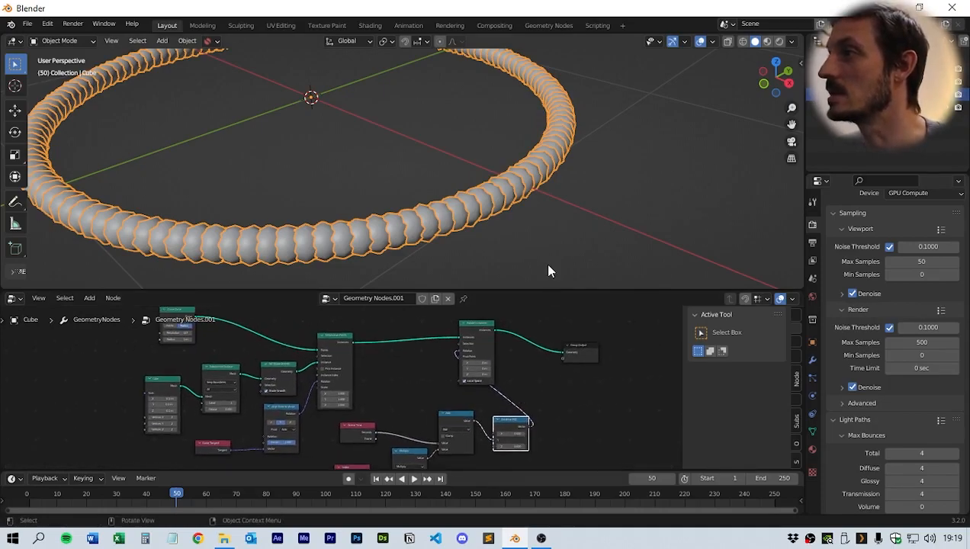
left_click_drag(541, 289, 550, 190)
left_click_drag(510, 378, 496, 363)
mouse_move(548, 353)
left_mouse_down()
mouse_move(385, 418)
mouse_move(401, 411)
left_mouse_up()
mouse_move(363, 376)
left_mouse_down()
mouse_move(396, 378)
mouse_move(536, 466)
left_mouse_up()
left_click_drag(488, 372, 470, 350)
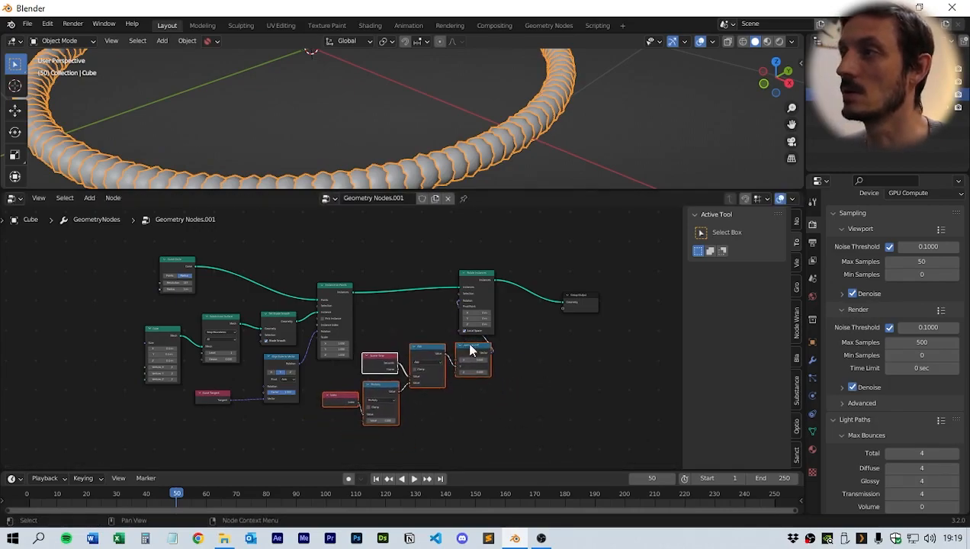
left_click_drag(183, 261, 270, 264)
mouse_move(94, 245)
left_mouse_down()
mouse_move(290, 466)
mouse_move(467, 450)
mouse_move(481, 430)
left_mouse_up()
left_click_drag(482, 290, 541, 284)
scroll(503, 341, "up", 5)
middle_click_drag(504, 347, 460, 352)
left_click_drag(470, 192, 476, 165)
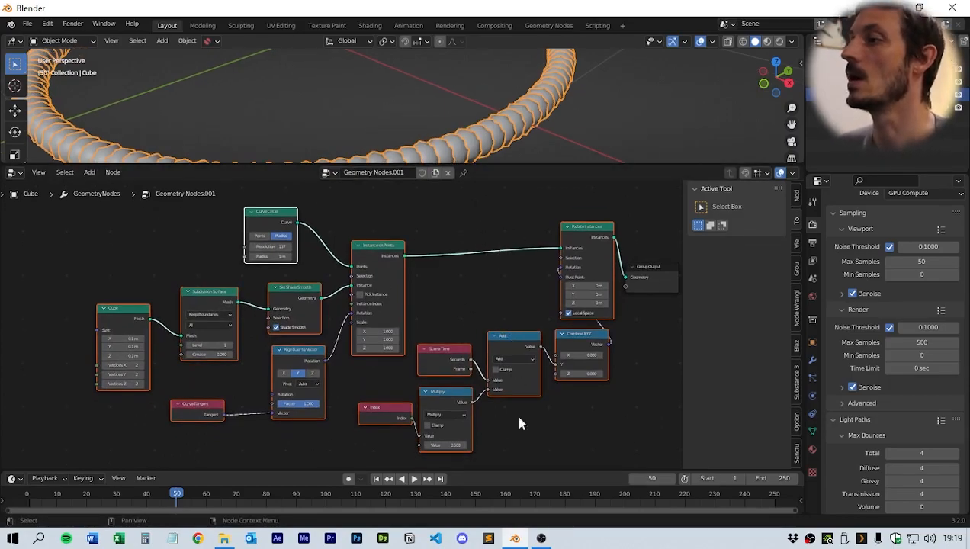
- Open the scene's output properties, keep the frame rate at 30 fps and set the end frame to 188
left_click_drag(532, 467, 536, 394)
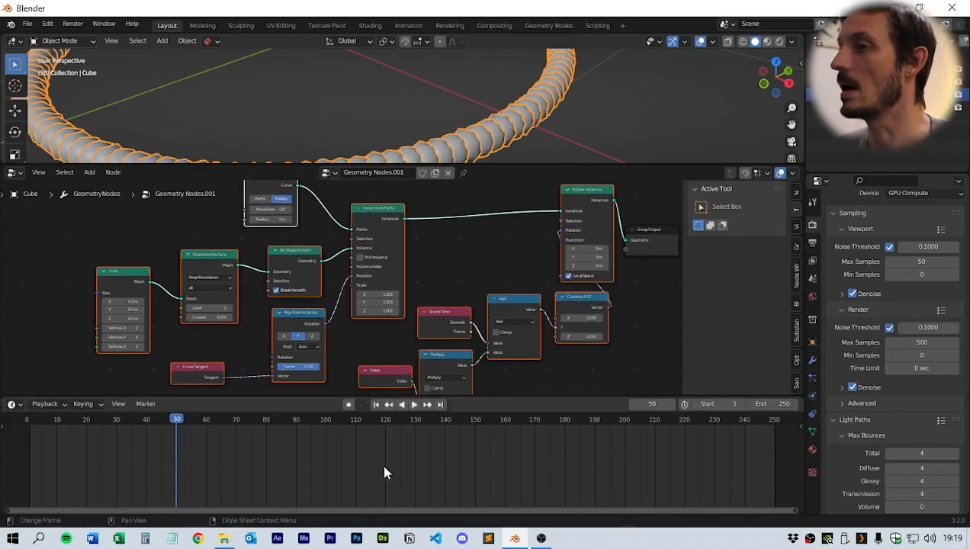
scroll(383, 473, "down", 3)
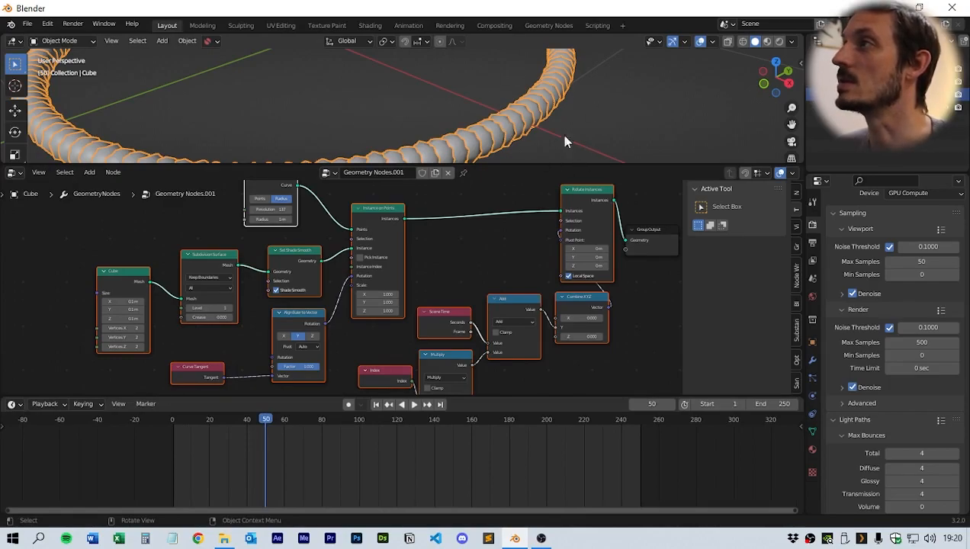
left_click_drag(516, 169, 514, 213)
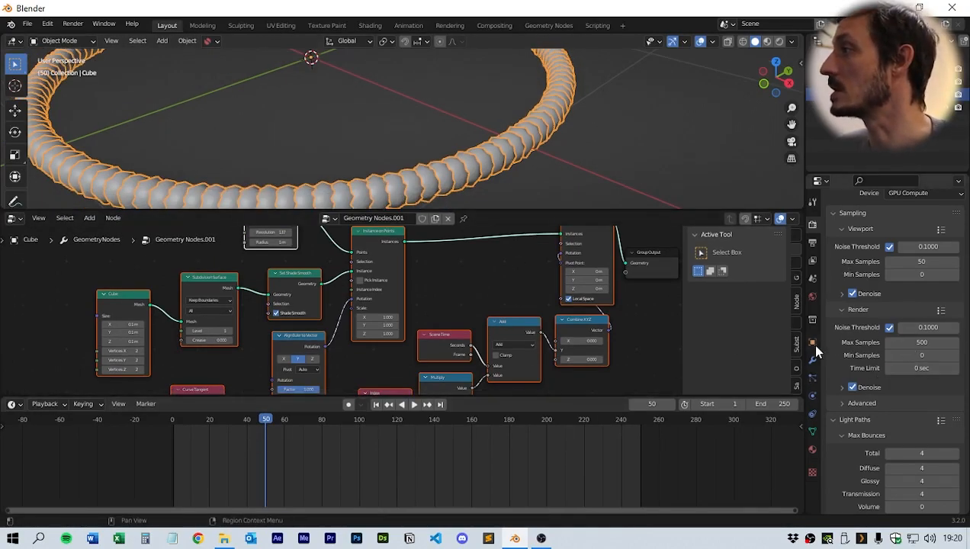
scroll(832, 345, "down", 6)
left_click(811, 295)
left_click(812, 342)
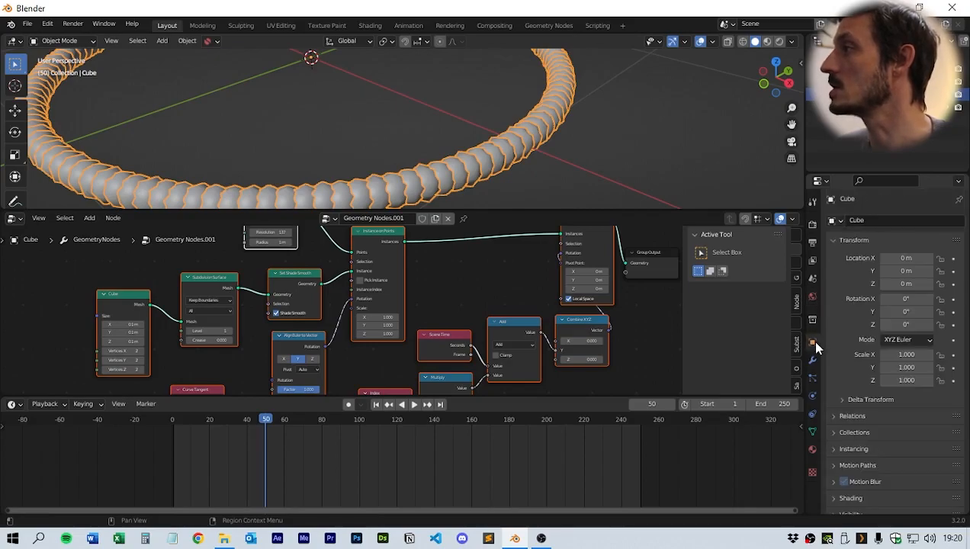
left_click(812, 360)
left_click(813, 297)
left_click(812, 262)
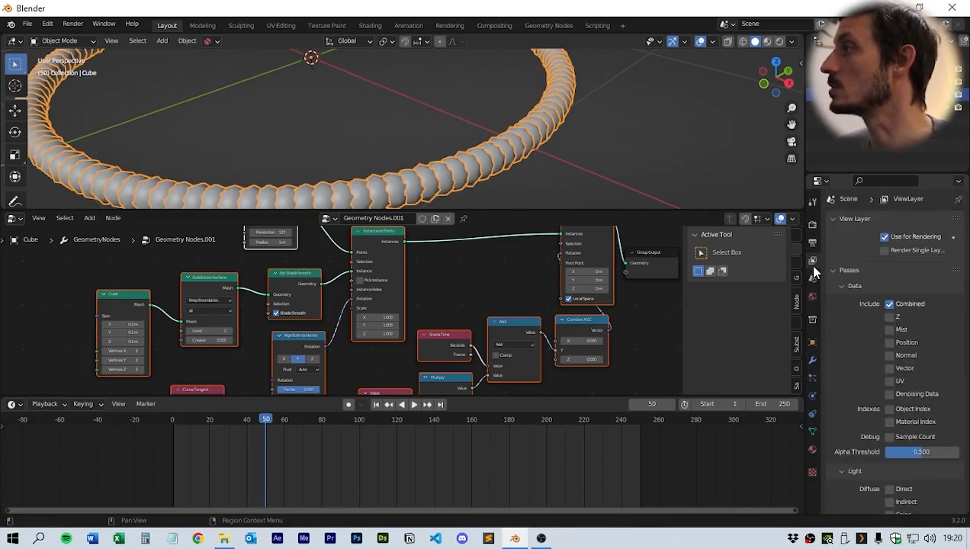
left_click(812, 243)
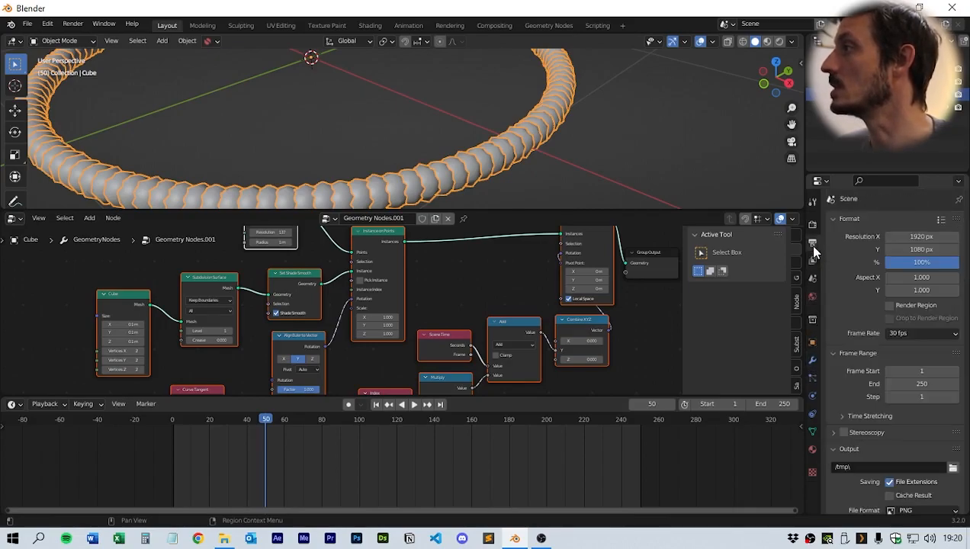
left_click(900, 336)
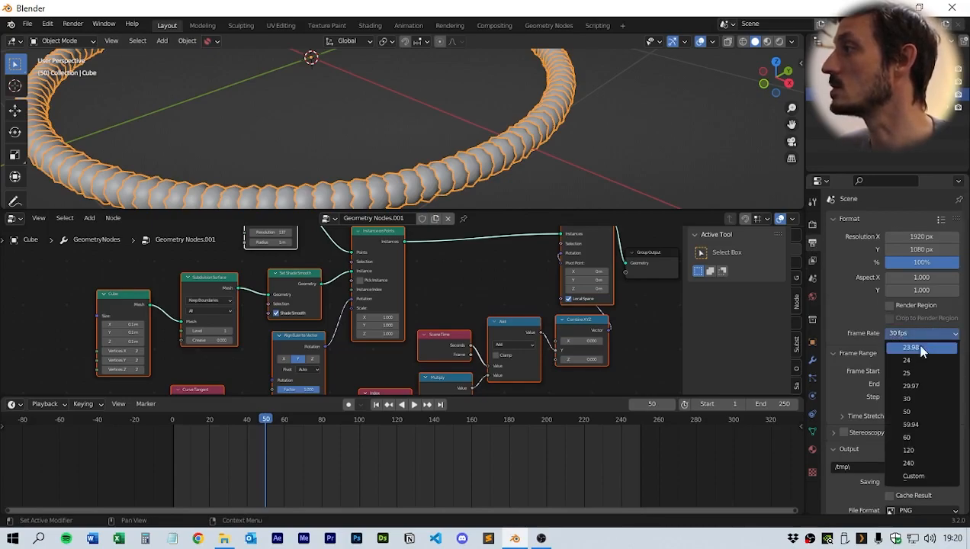
left_click(913, 397)
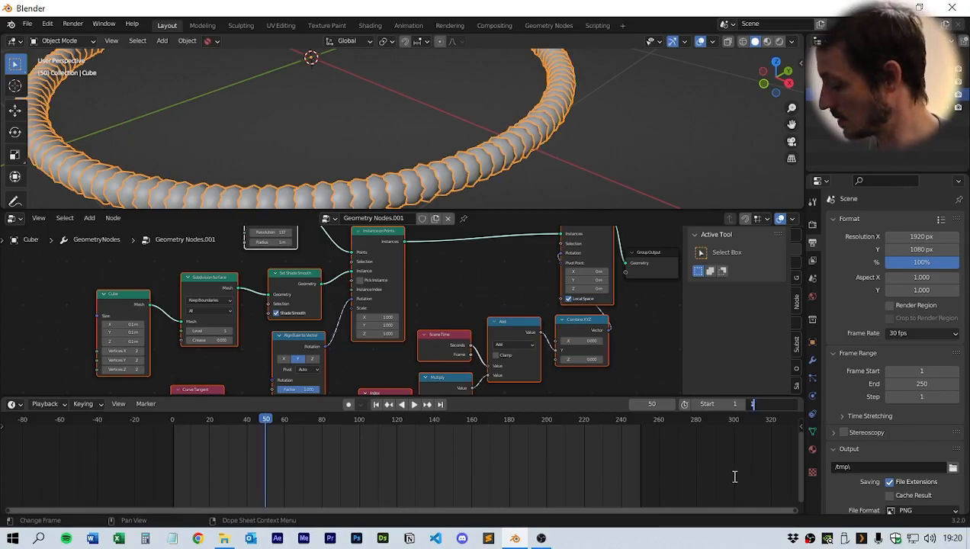
key("Return")
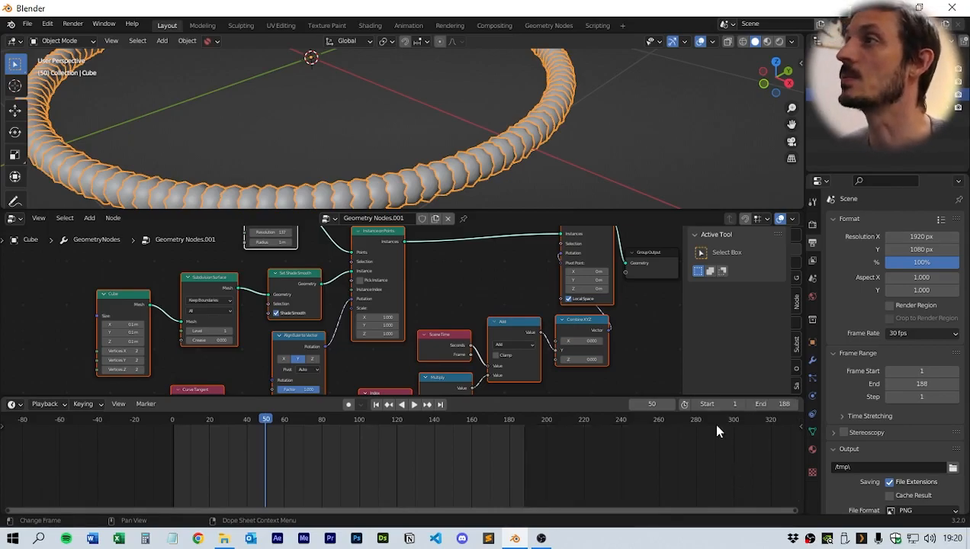
- Try an end frame of 190 for the animation loop
key("space")
left_click(505, 420)
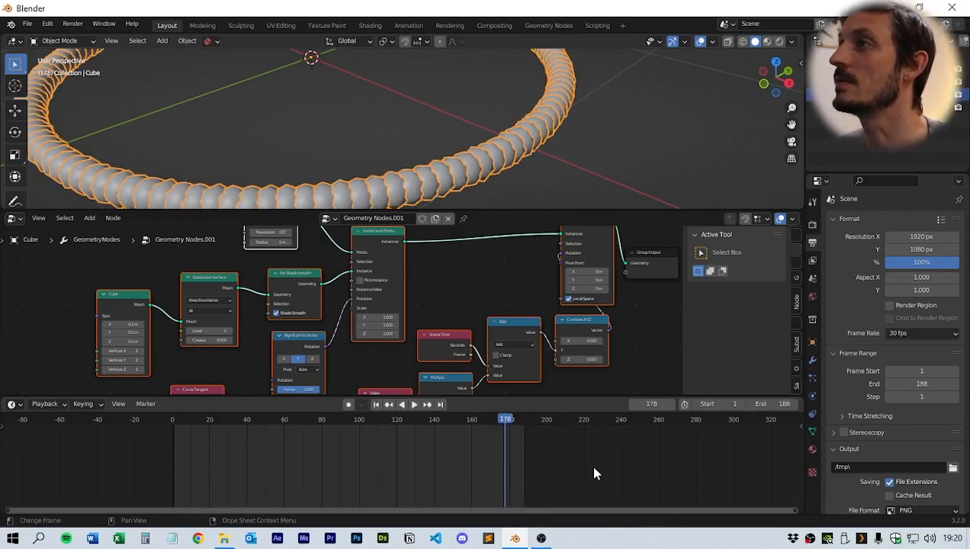
left_click(506, 456)
left_click(507, 438)
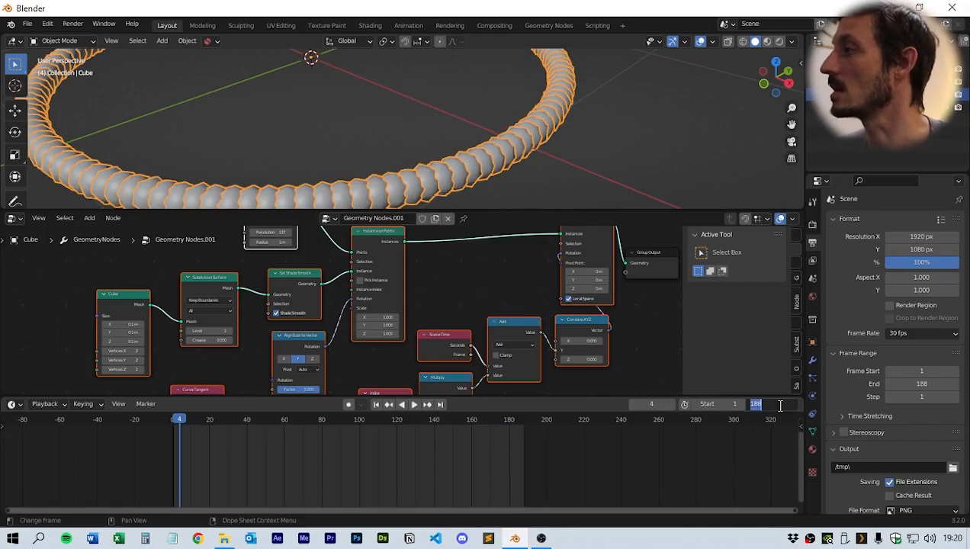
left_click(779, 405)
type("190")
key("Return")
- Play and scrub the animation around the loop point to check the rotation cycle
left_click(500, 419)
key("space")
key("space")
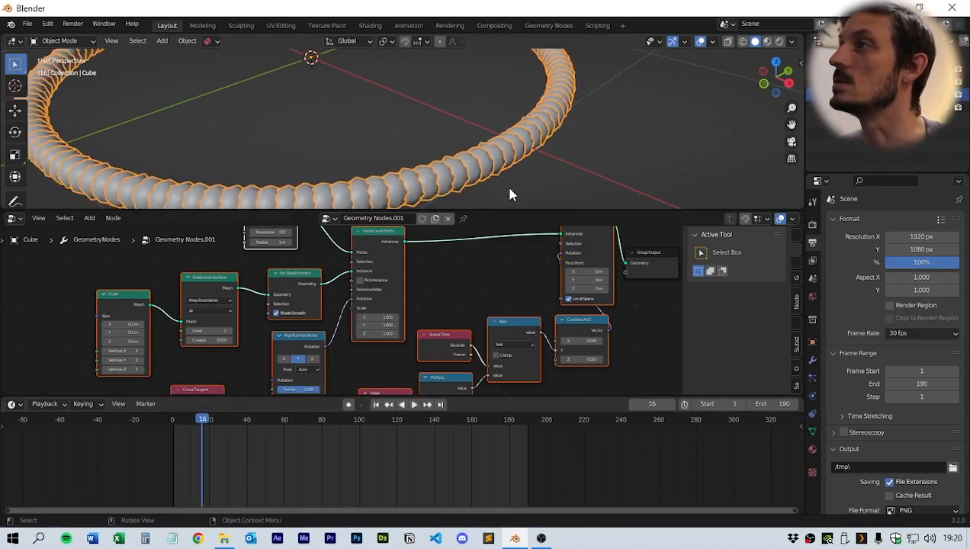
scroll(509, 188, "up", 4)
middle_click_drag(649, 166, 610, 157)
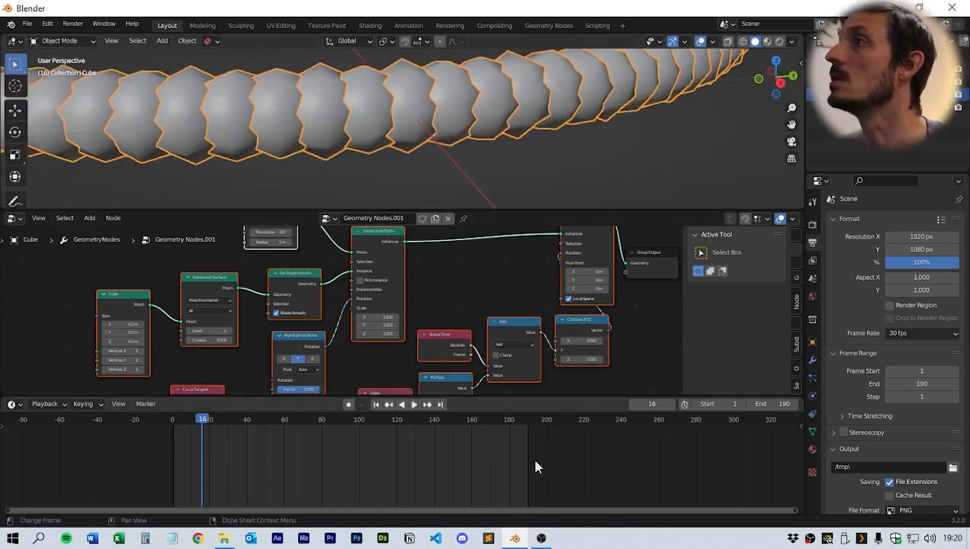
left_click(503, 429)
key("space")
key("space")
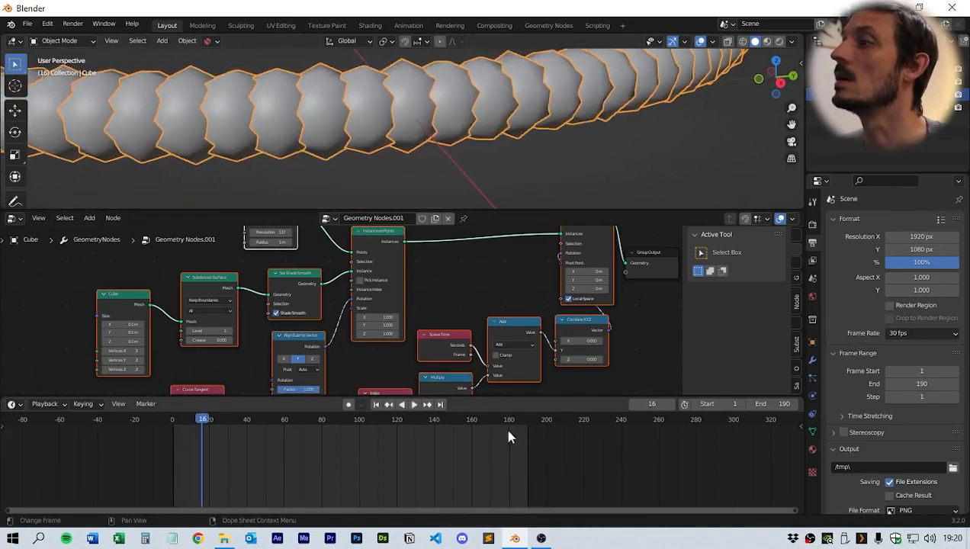
left_click(500, 430)
- Set the end frame back to 188
left_click(778, 404)
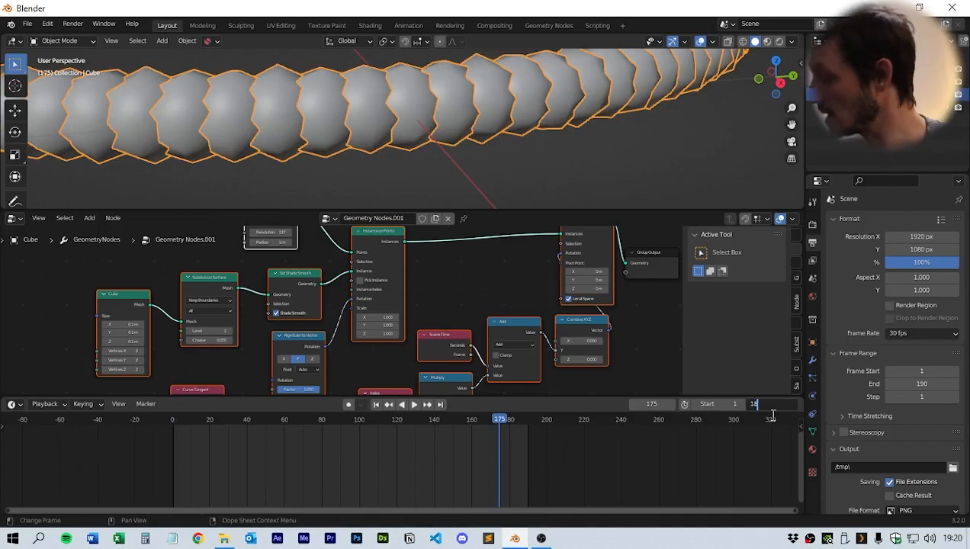
key("space")
key("space")
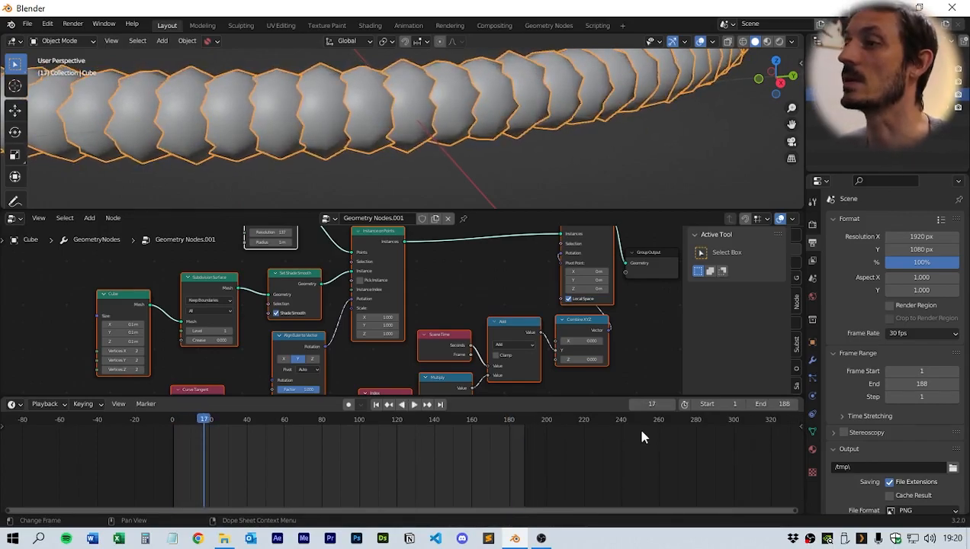
- Go to frame 1 and insert a keyframe on the Curve Circle's radius
scroll(496, 128, "down", 4)
middle_click_drag(497, 128, 518, 174)
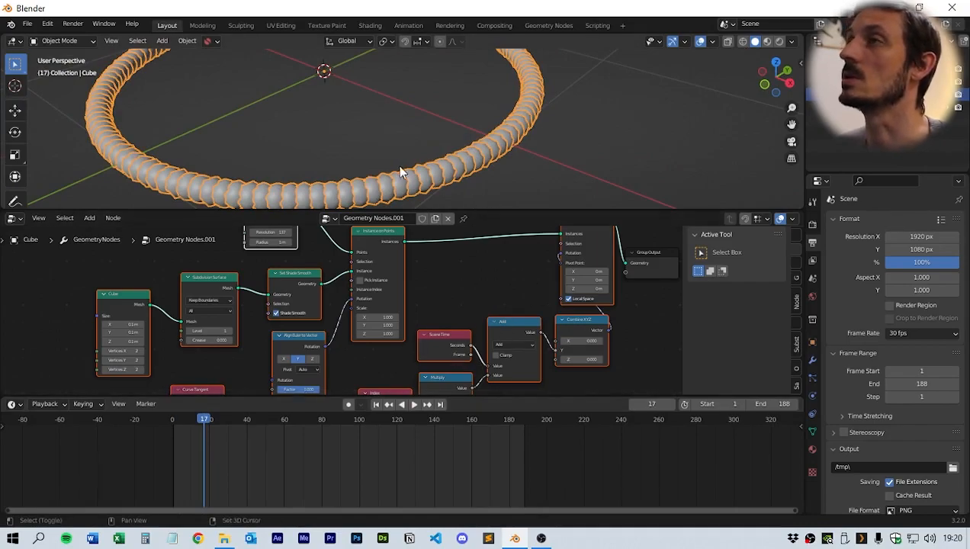
middle_click_drag(396, 173, 485, 164)
scroll(412, 292, "down", 1)
middle_click_drag(412, 292, 425, 336)
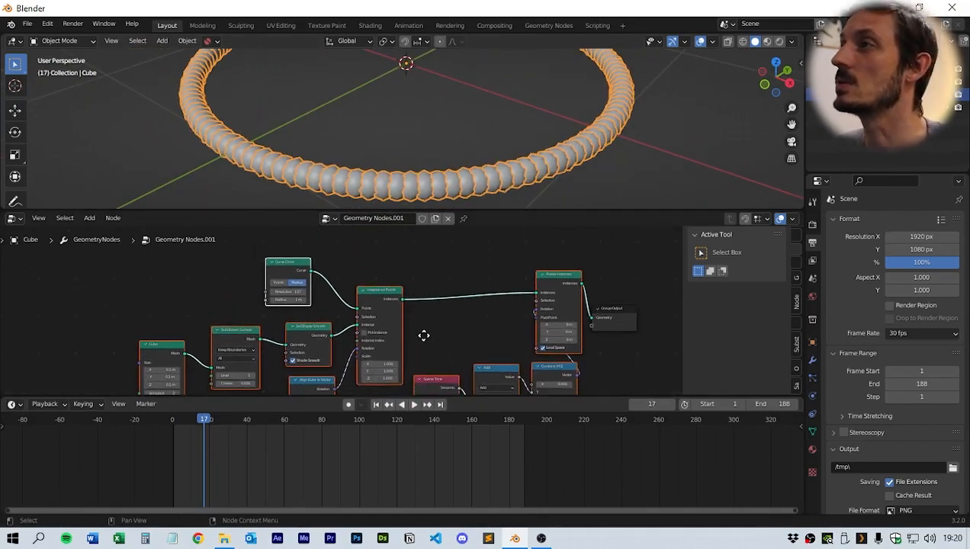
left_click_drag(490, 208, 504, 154)
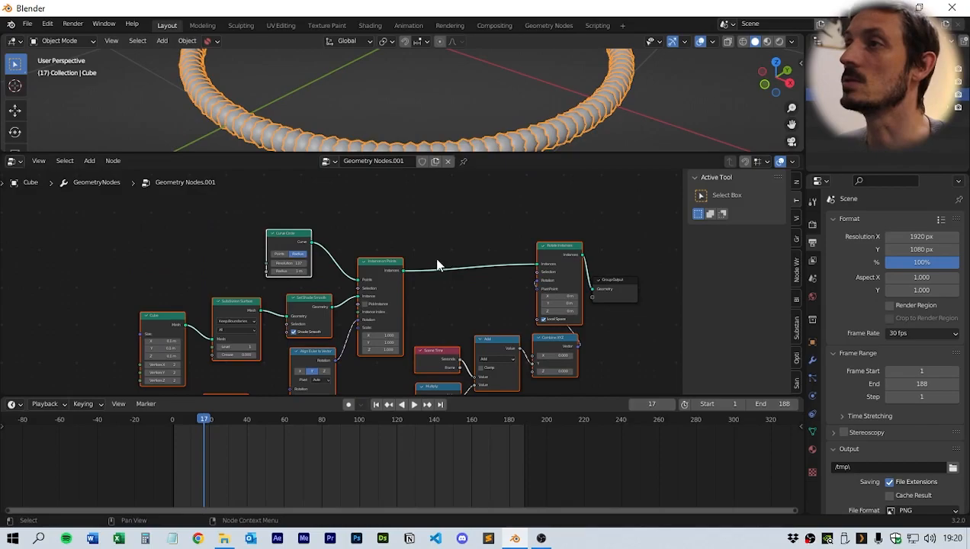
middle_click_drag(435, 257, 481, 233)
scroll(364, 247, "up", 1)
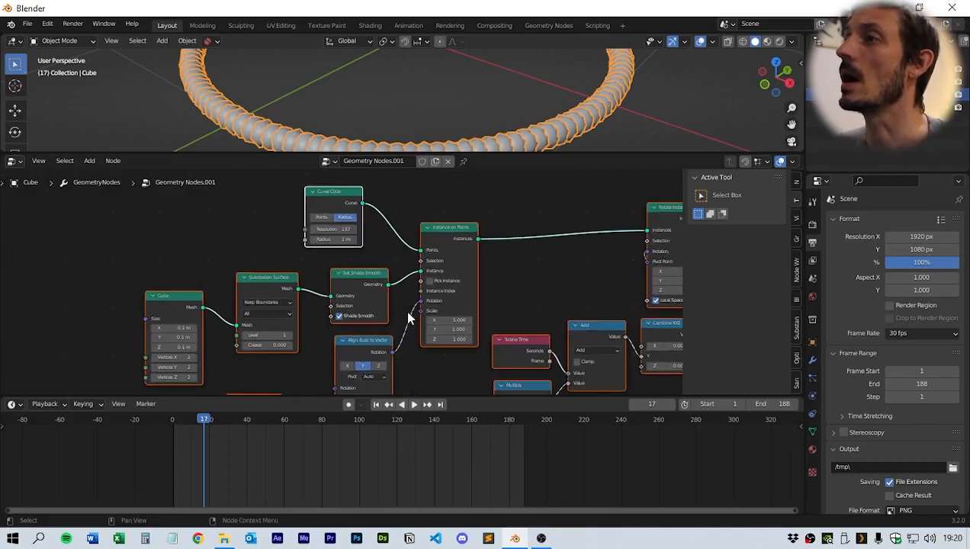
left_click(376, 405)
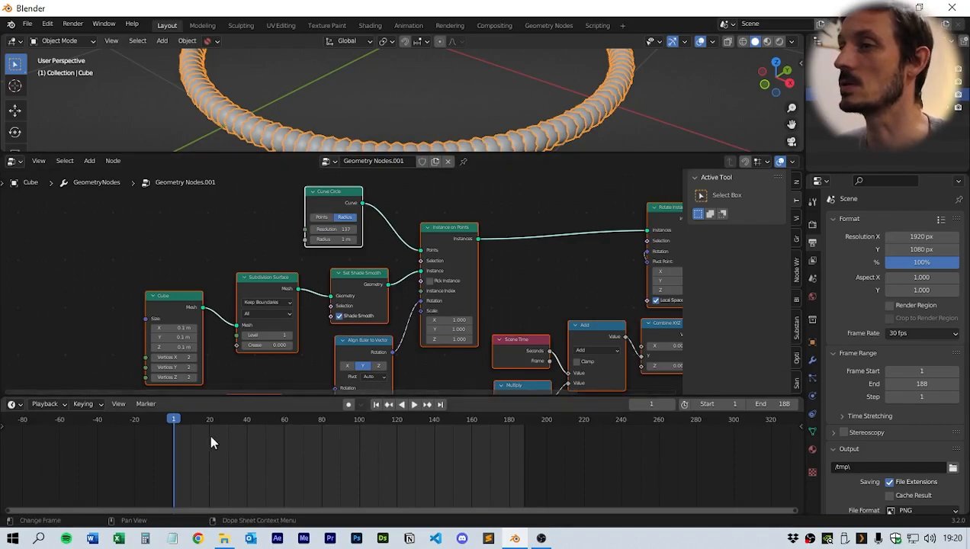
middle_click_drag(207, 439, 219, 440)
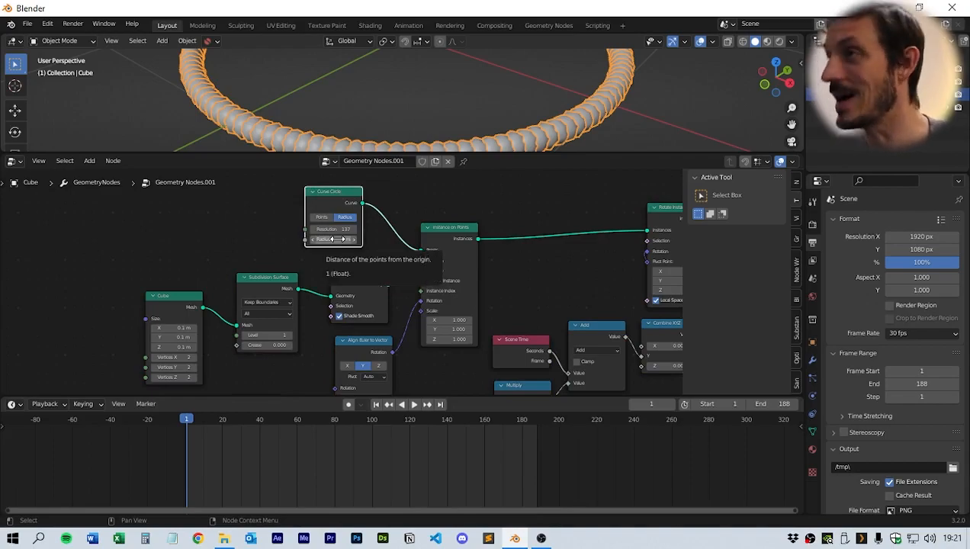
key("i")
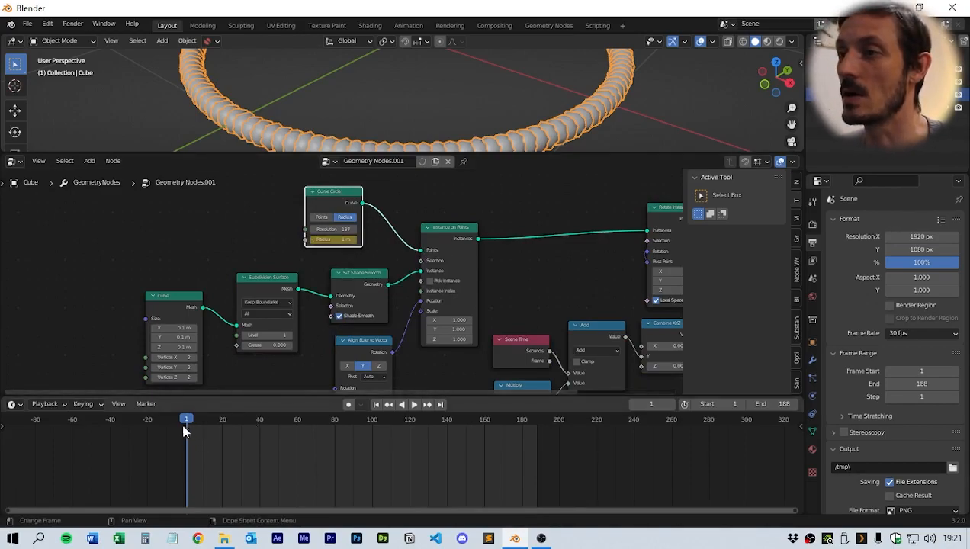
- At frame 90, set the Curve Circle radius to 0.5 m and keyframe it
left_click_drag(346, 424, 353, 425)
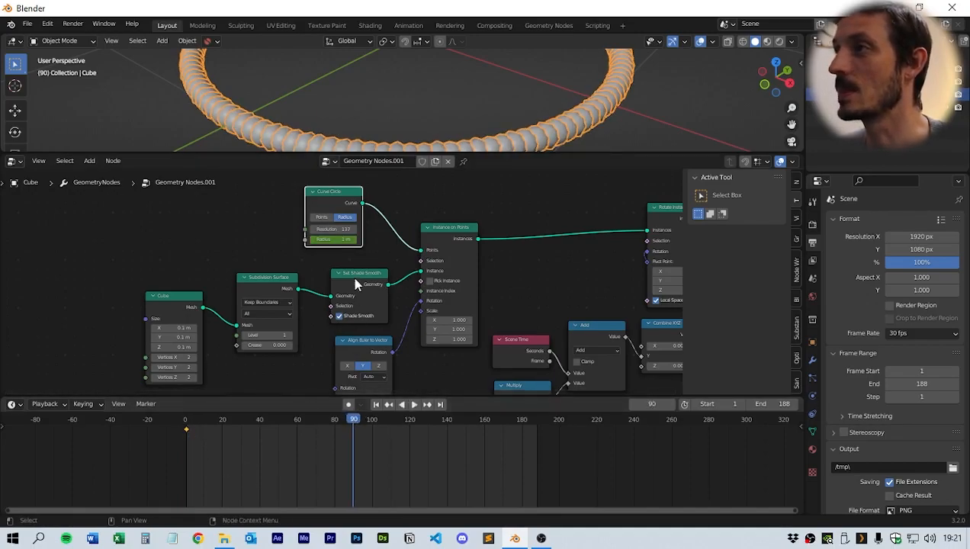
left_click(338, 239)
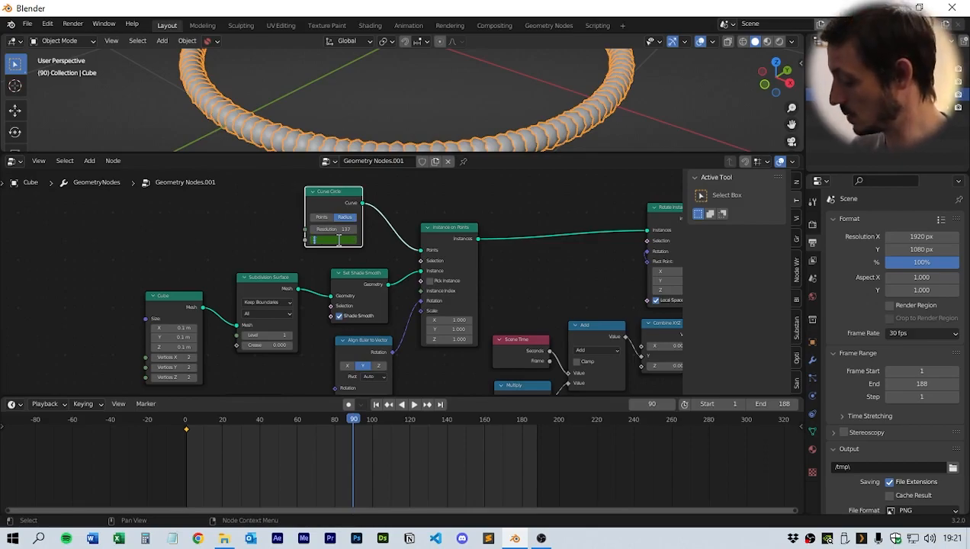
type("0.5")
key("Return")
key("i")
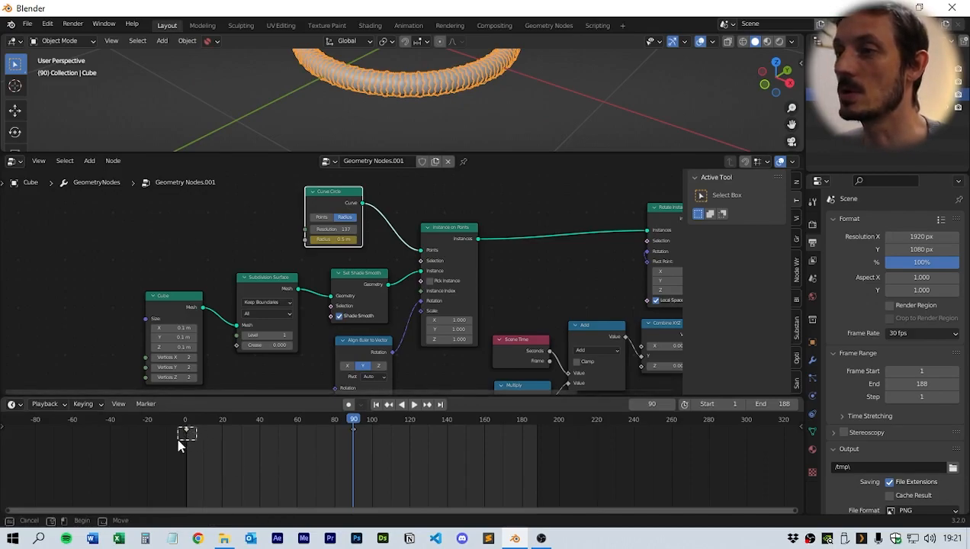
- Select and copy the radius keyframe at frame 1 in the timeline
left_click_drag(197, 425, 176, 433)
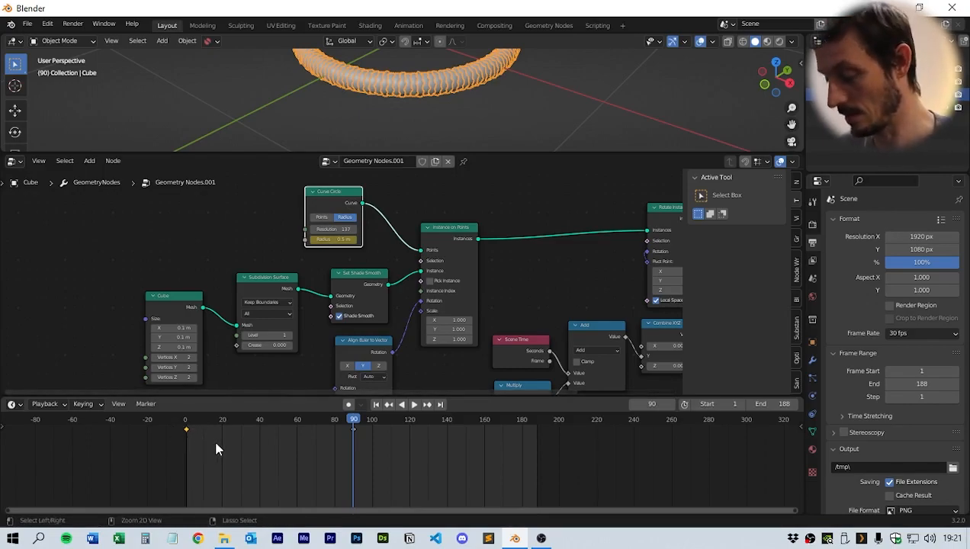
key("ctrl+c")
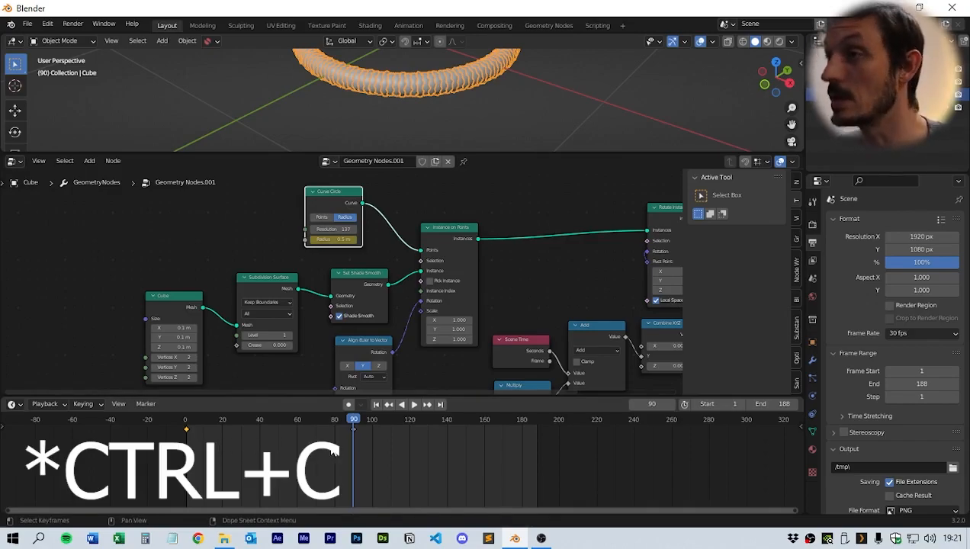
- Paste the copied radius keyframe at the end frame 188 so the radius loops
key("ctrl+v")
key("shift+Right")
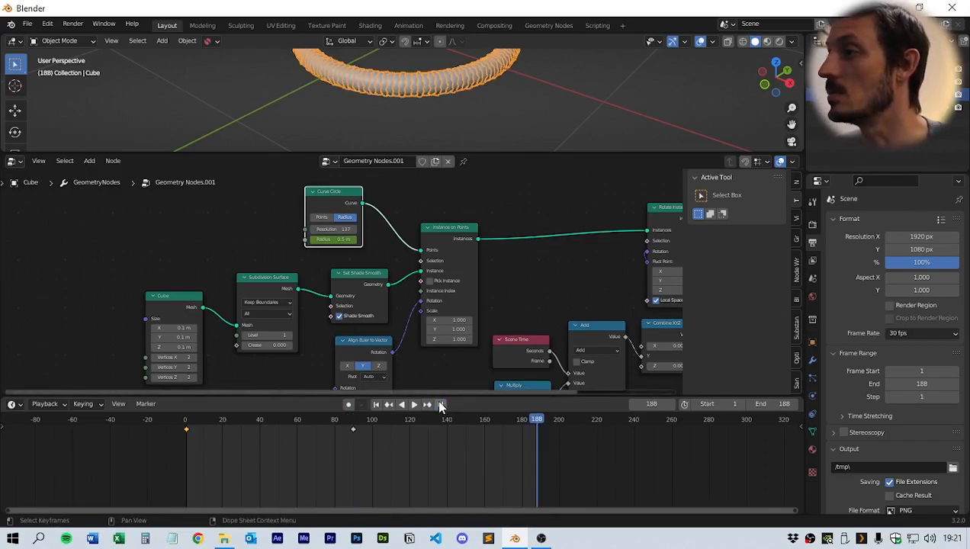
key("ctrl")
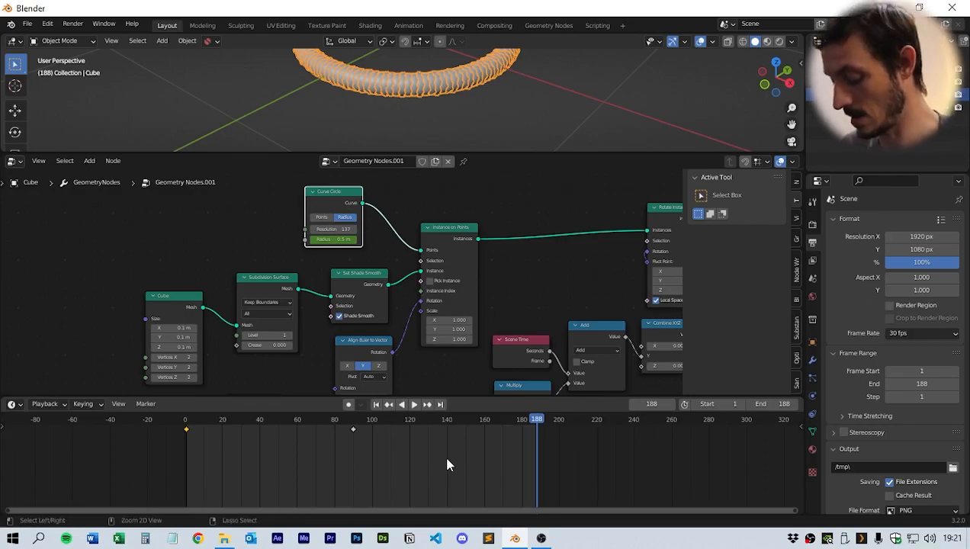
key("ctrl+v")
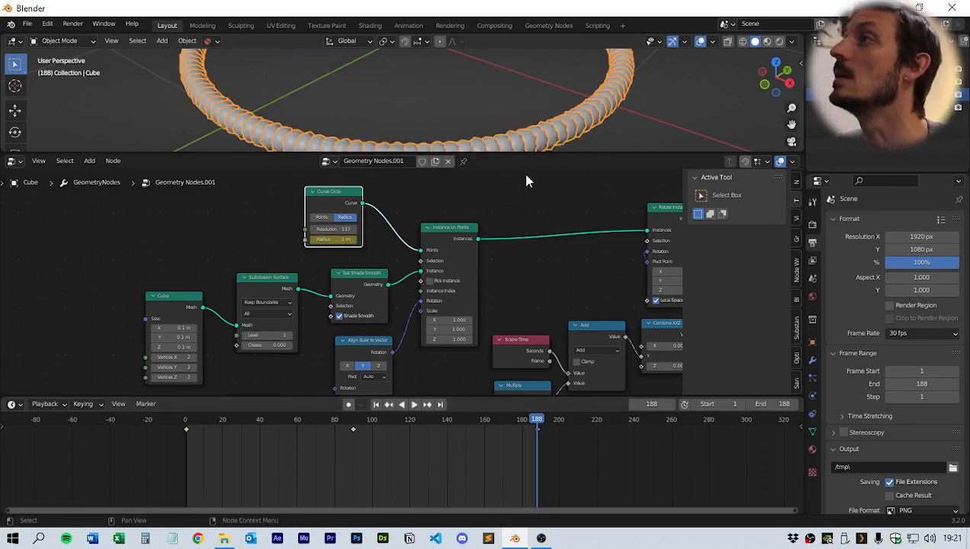
- Enlarge the viewport and play and scrub the animation to preview the radius loop
left_click_drag(514, 154, 515, 341)
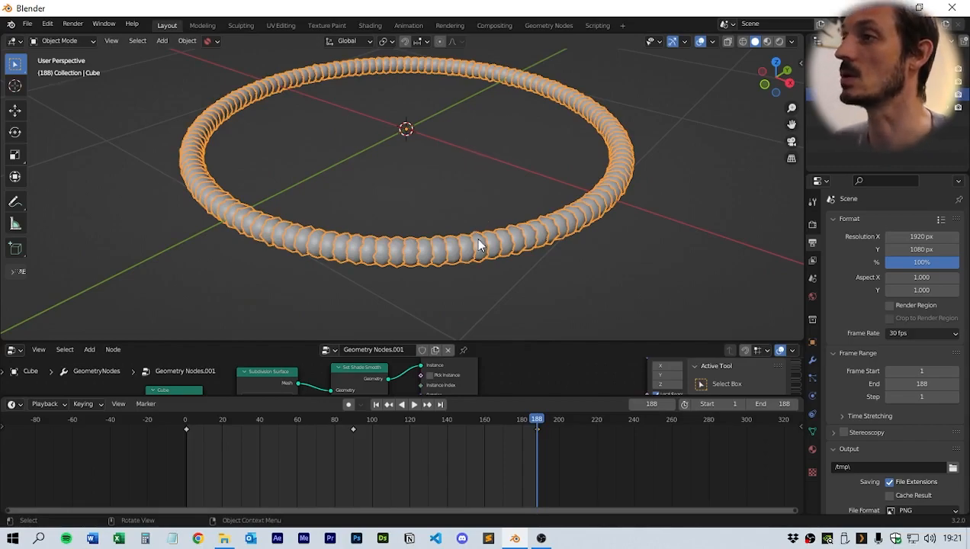
left_click(376, 405)
key("space")
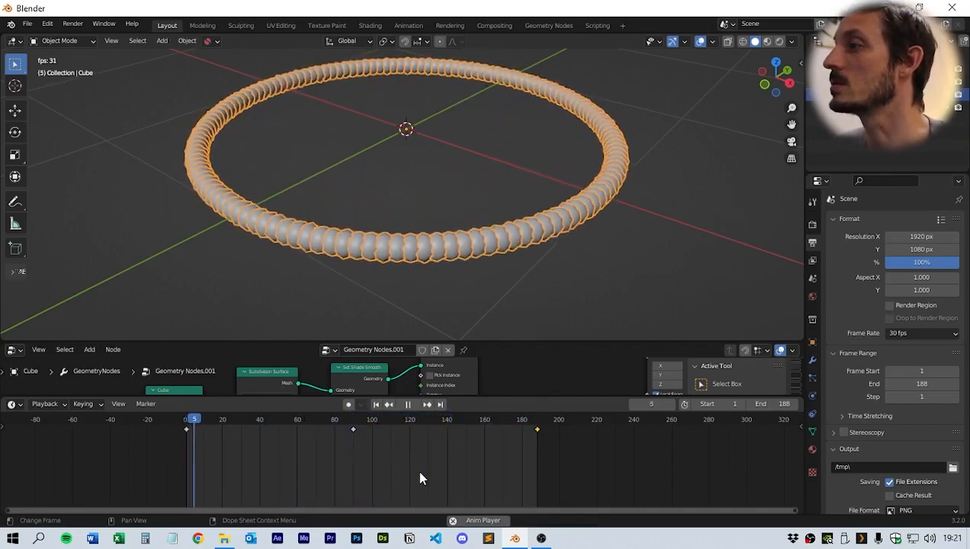
key("space")
left_click_drag(200, 424, 328, 429)
key("space")
key("Escape")
- Select all radius keyframes and set their interpolation mode to Bezier
left_click_drag(157, 468, 566, 436)
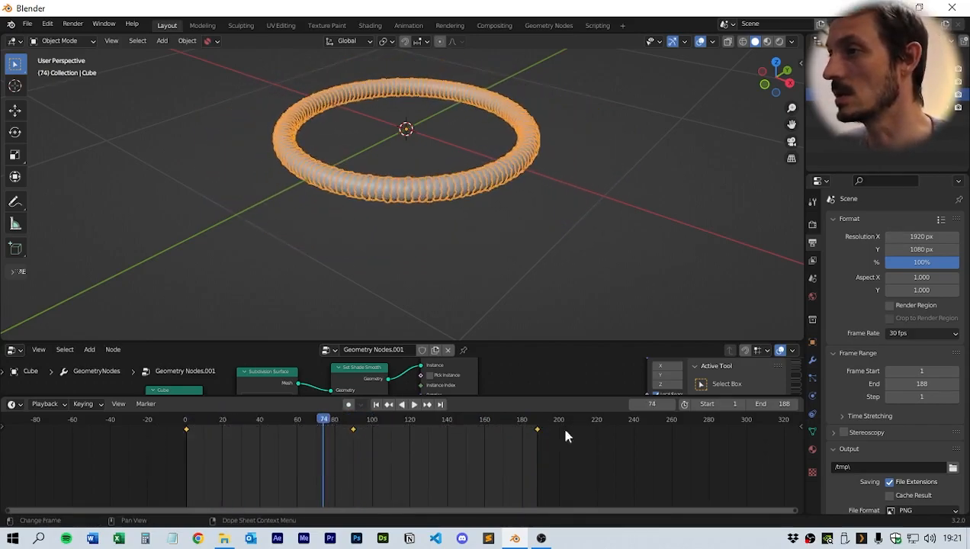
right_click(355, 433)
mouse_move(344, 423)
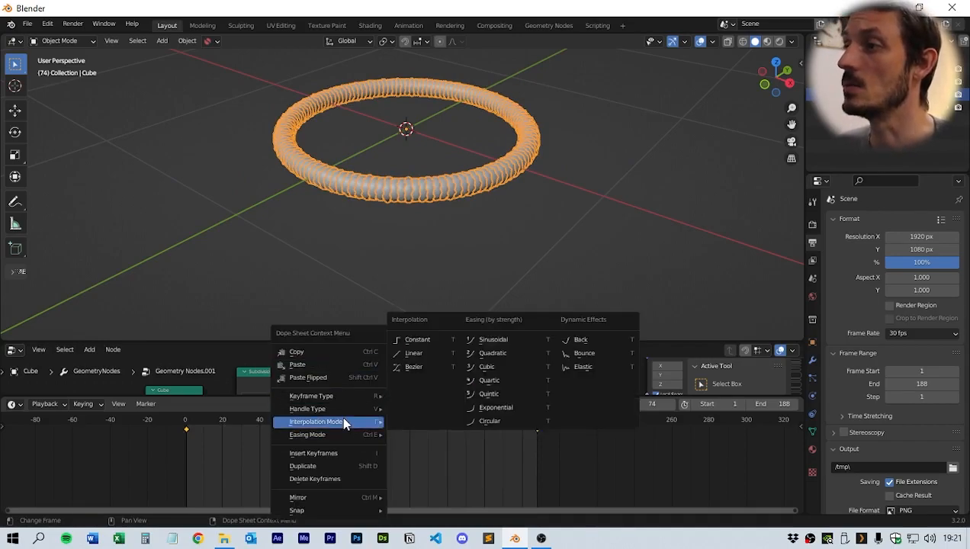
left_click(418, 366)
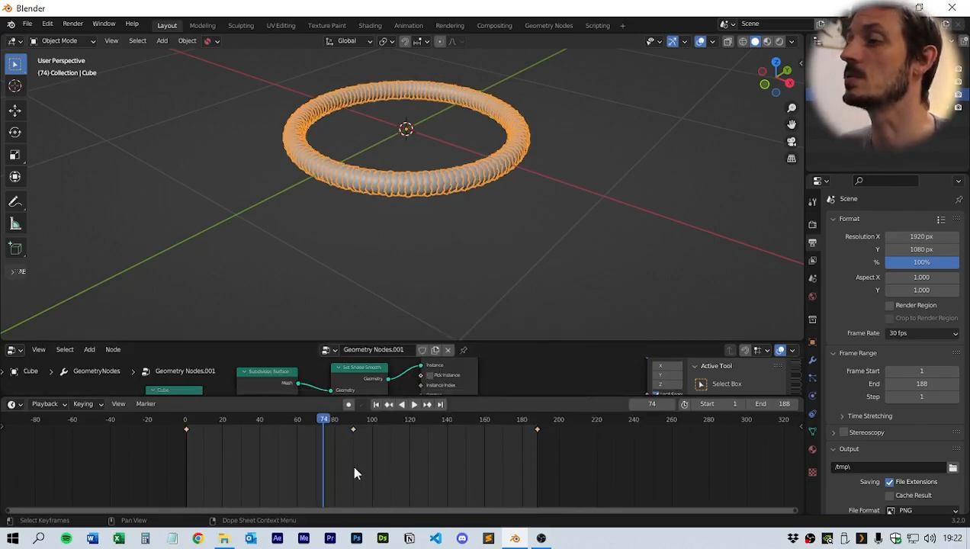
- Play the animation to preview the eased loop, then return to the first frame
key("space")
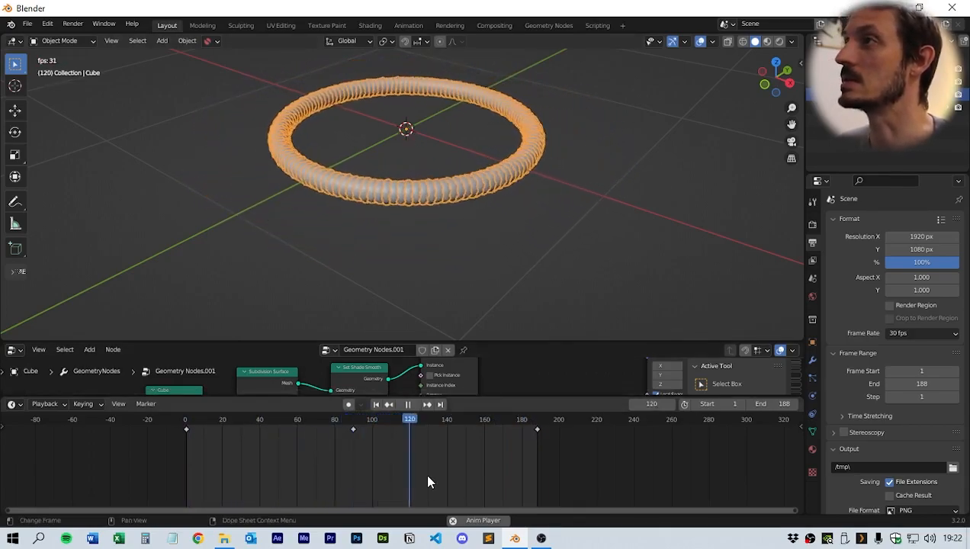
key("space")
left_click(376, 405)
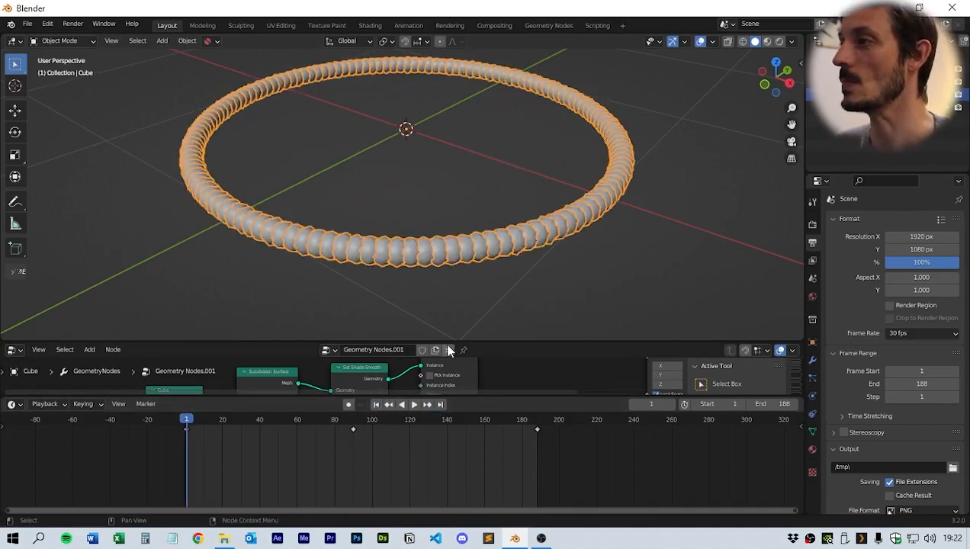
- Set the Cube node's X size to about 0.48 m
left_click_drag(443, 341, 444, 225)
scroll(378, 312, "down", 3)
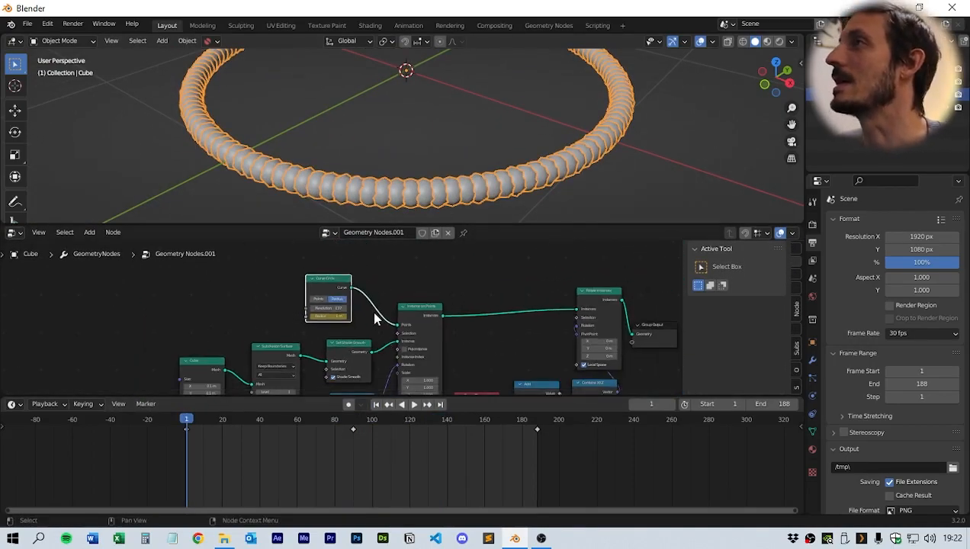
scroll(374, 314, "up", 1)
middle_click_drag(374, 313, 449, 283)
middle_click_drag(422, 333, 338, 323)
left_click_drag(527, 226, 526, 166)
middle_click_drag(439, 264, 544, 276)
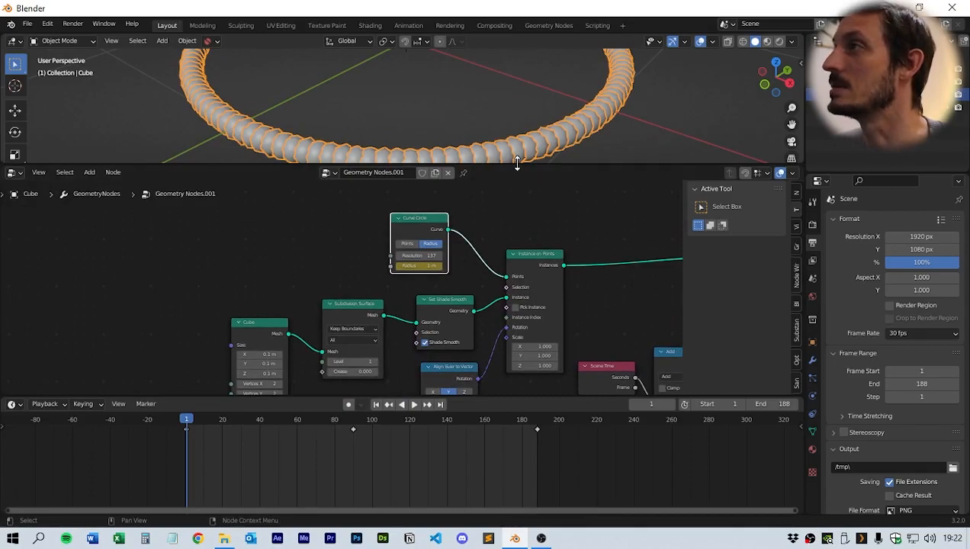
left_click_drag(517, 162, 518, 206)
middle_click_drag(474, 287, 471, 251)
scroll(346, 315, "up", 1)
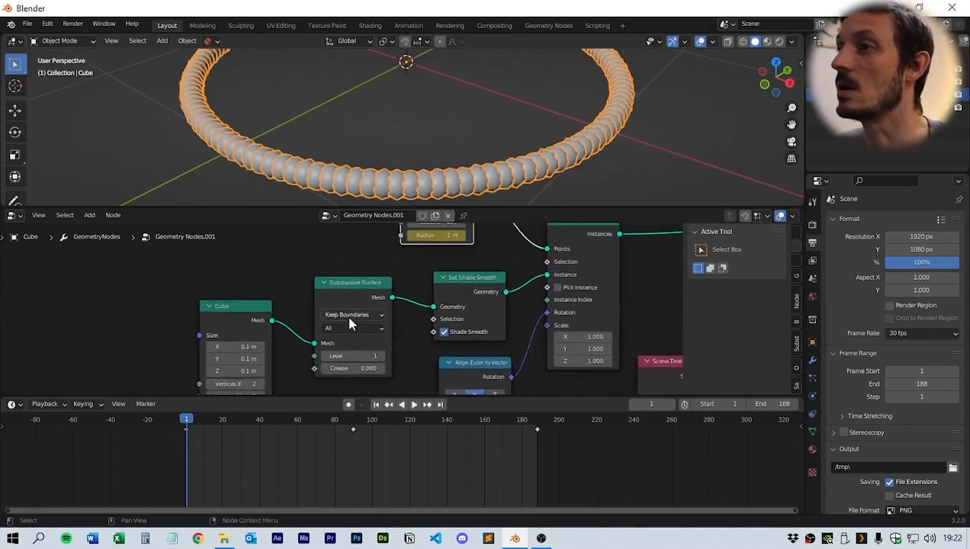
middle_click_drag(349, 323, 443, 296)
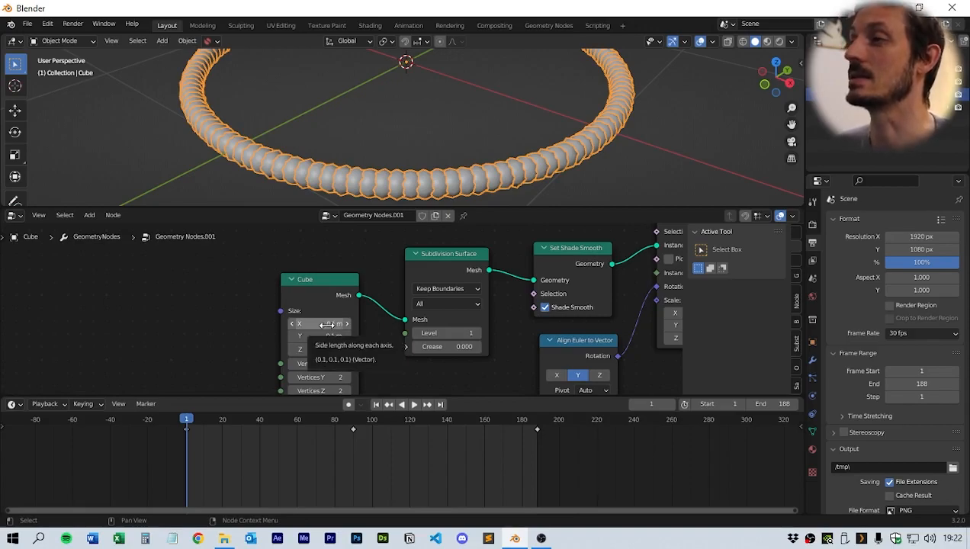
mouse_move(320, 275)
left_mouse_down()
mouse_move(325, 257)
mouse_move(319, 270)
left_mouse_up()
left_click_drag(319, 318, 423, 318)
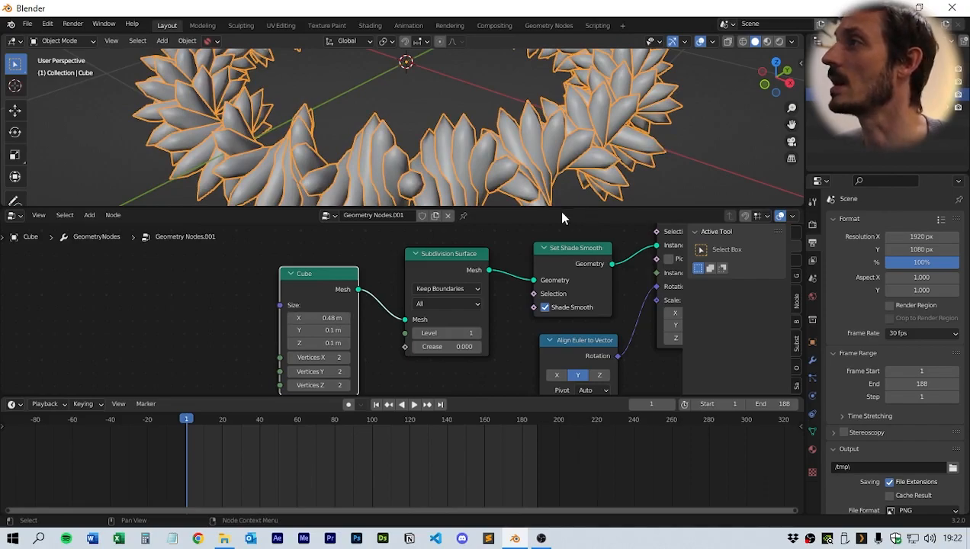
- Move the Index node closer to the Multiply node
left_click_drag(559, 208, 559, 311)
mouse_move(523, 195)
middle_mouse_down()
mouse_move(449, 164)
mouse_move(488, 164)
mouse_move(552, 207)
mouse_move(534, 206)
mouse_move(523, 185)
middle_mouse_up()
left_click_drag(506, 307, 519, 182)
middle_click_drag(532, 313, 295, 282)
mouse_move(546, 351)
middle_mouse_down()
mouse_move(463, 276)
mouse_move(437, 236)
middle_mouse_up()
middle_click_drag(605, 315, 539, 327)
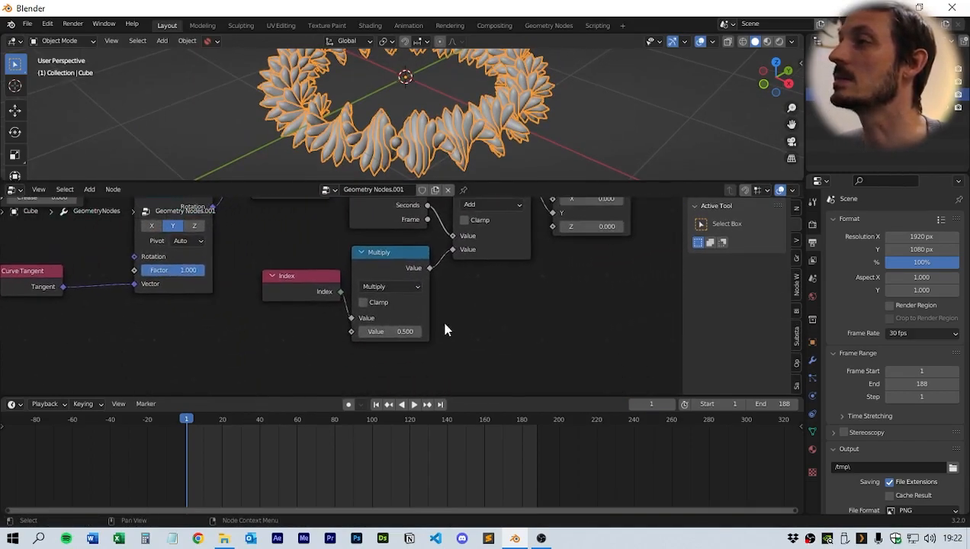
left_click_drag(294, 277, 259, 291)
- Raise the Multiply node's second value to about 1.78
scroll(456, 305, "up", 2)
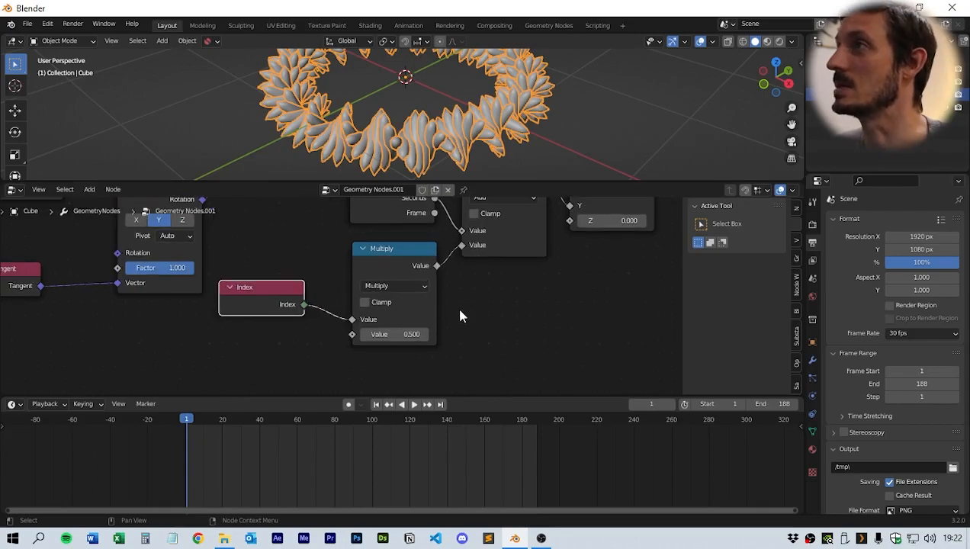
mouse_move(515, 296)
middle_mouse_down()
mouse_move(515, 315)
mouse_move(516, 306)
middle_mouse_up()
scroll(491, 270, "up", 1)
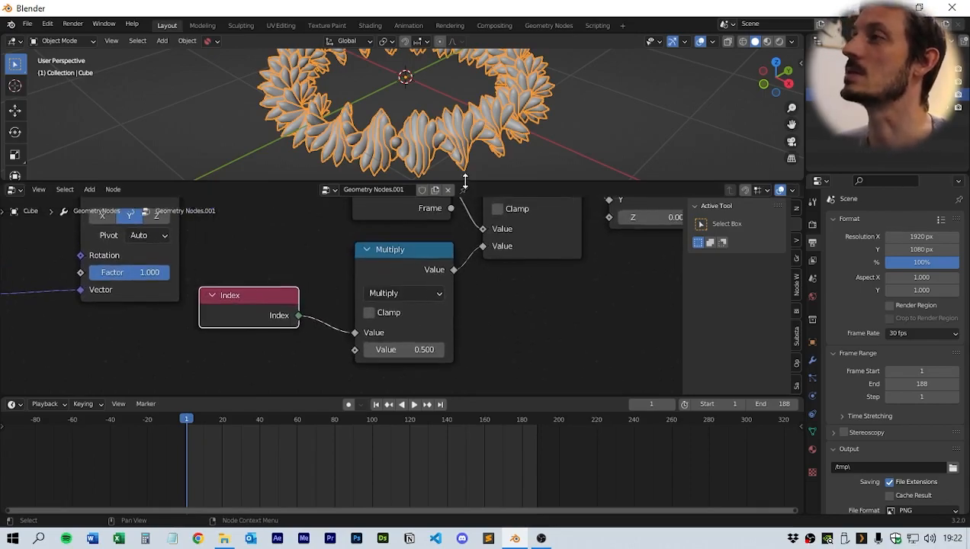
left_click_drag(465, 183, 465, 252)
middle_click_drag(442, 168, 444, 234)
scroll(434, 157, "up", 4)
scroll(418, 193, "down", 3)
scroll(484, 167, "up", 2)
left_click_drag(404, 384, 523, 385)
scroll(260, 327, "down", 2)
scroll(260, 329, "down", 2)
middle_click_drag(213, 310, 503, 363)
scroll(367, 329, "up", 4)
- Adjust the Cube node's size to about 0.66 m, 0.18 m and 0.07 m
middle_click_drag(443, 345, 432, 357)
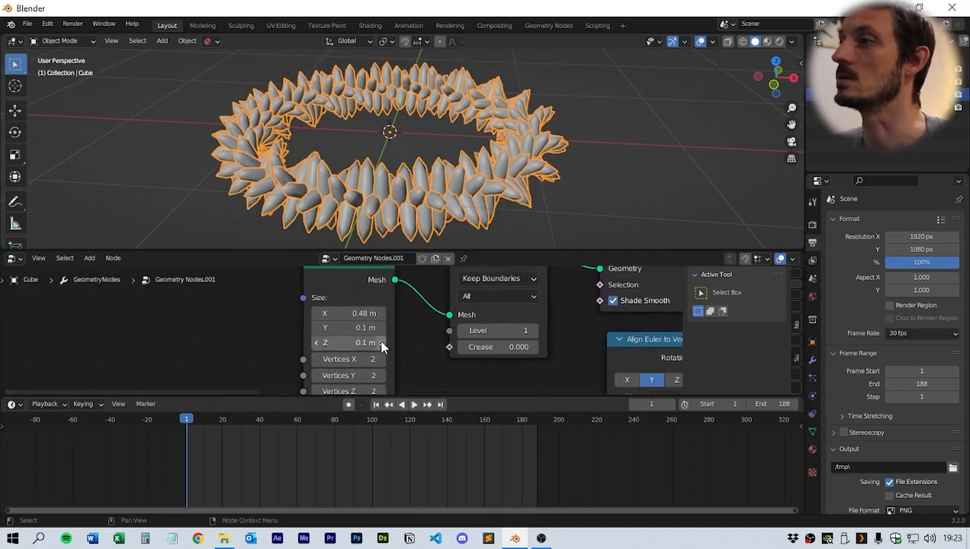
scroll(414, 343, "up", 1)
left_click_drag(351, 310, 363, 327)
scroll(420, 337, "down", 3)
middle_click_drag(420, 337, 254, 320)
left_click_drag(374, 324, 409, 324)
- Set the Multiply node's second value to about 2.11
middle_click_drag(526, 179, 493, 227)
scroll(463, 320, "down", 3)
middle_click_drag(575, 348, 589, 267)
scroll(440, 310, "down", 2)
scroll(507, 308, "up", 4)
middle_click_drag(508, 308, 382, 251)
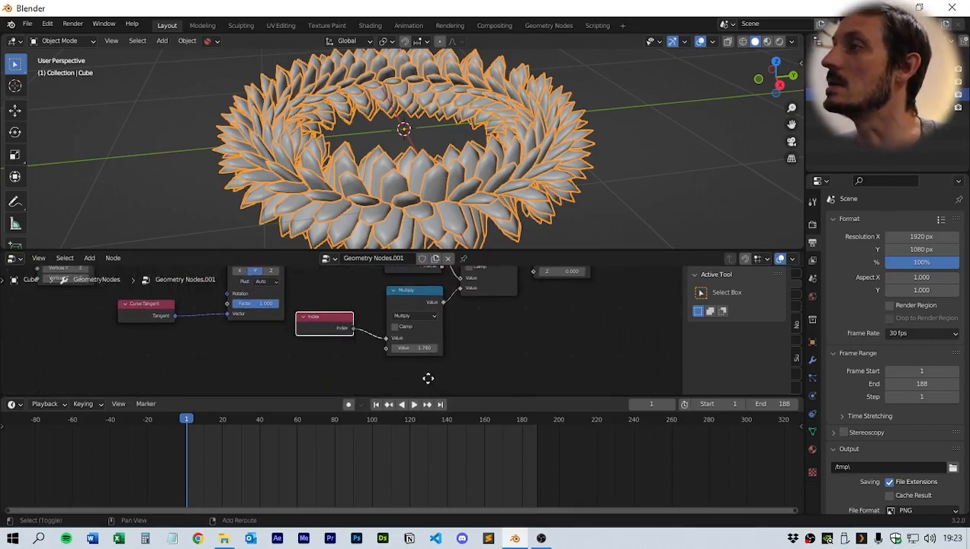
scroll(448, 346, "up", 3)
left_click_drag(450, 358, 470, 358, "shift")
- Increase the Curve Circle resolution to about 270
mouse_move(481, 196)
middle_mouse_down()
mouse_move(534, 205)
mouse_move(447, 166)
mouse_move(462, 200)
middle_mouse_up()
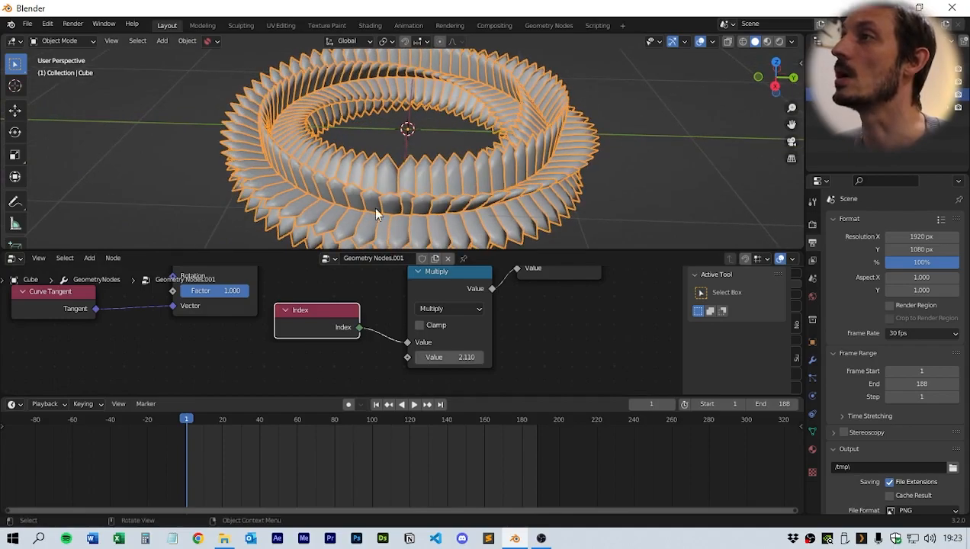
middle_click_drag(255, 311, 260, 351)
scroll(327, 340, "up", 6)
scroll(259, 349, "up", 4)
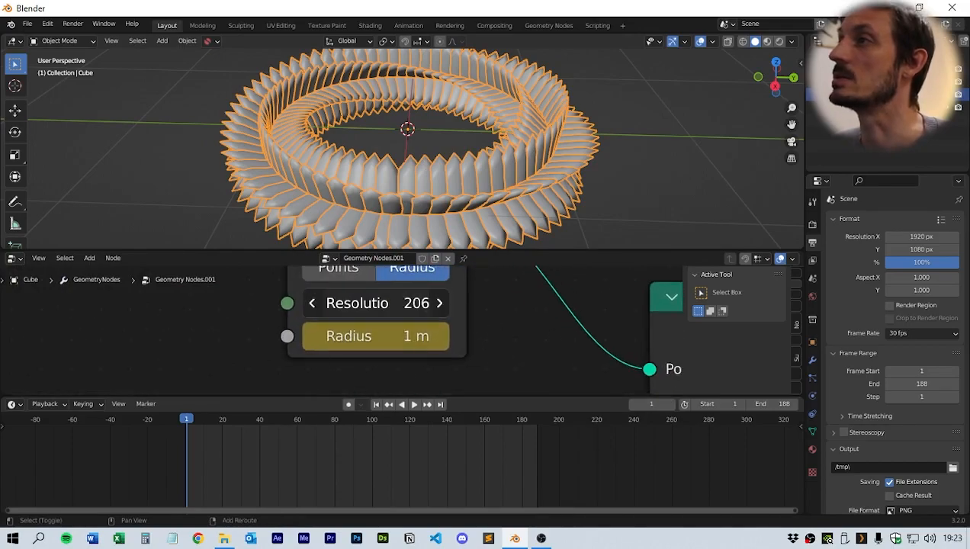
left_click_drag(382, 303, 460, 303, "shift")
scroll(411, 227, "up", 4)
middle_click_drag(424, 223, 449, 151, "shift")
left_click_drag(381, 303, 439, 303, "shift")
- Orbit the viewport and play the animation to preview the result
scroll(372, 163, "down", 4)
middle_click_drag(372, 163, 524, 220)
key("space")
scroll(519, 171, "up", 4)
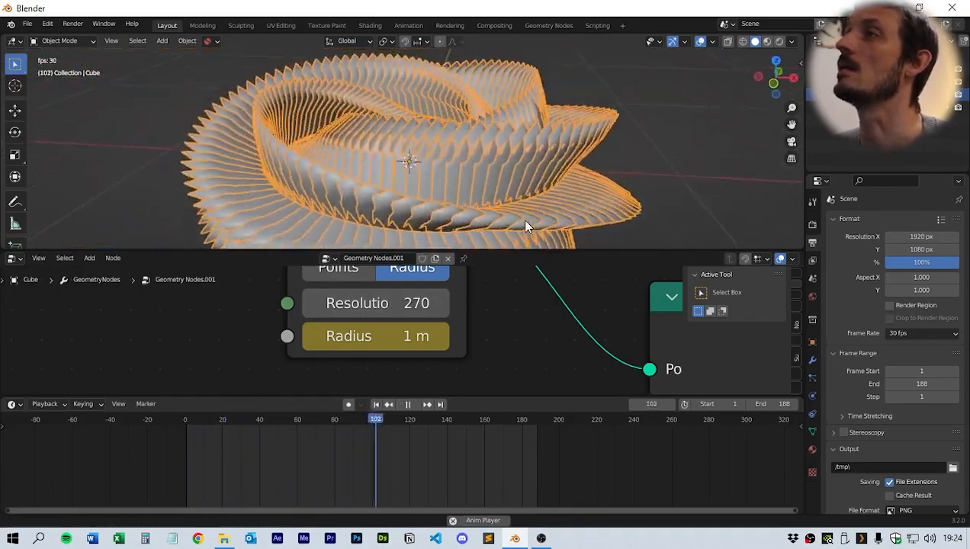
scroll(507, 189, "down", 3)
middle_click_drag(495, 162, 439, 152)
scroll(403, 156, "up", 2)
scroll(490, 165, "down", 3)
key("space")
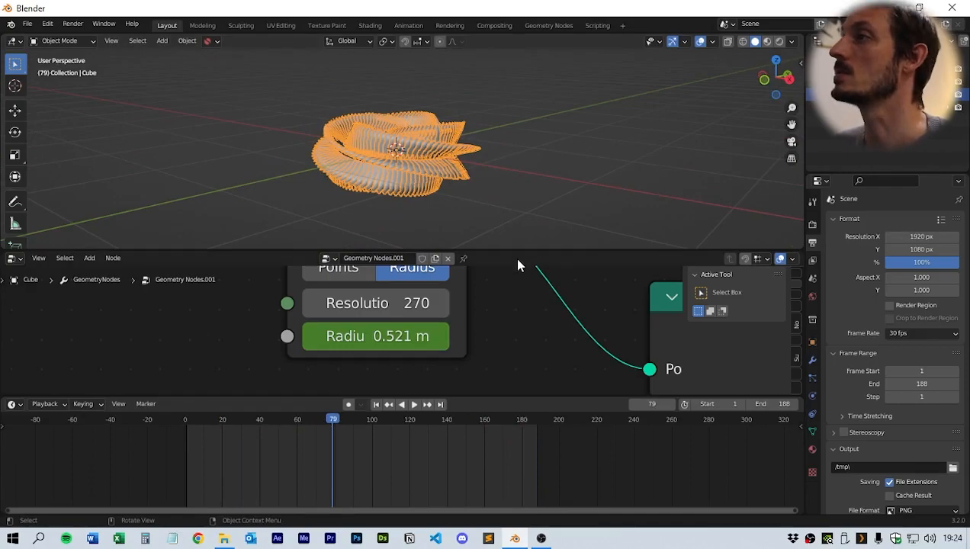
- Set the Curve Circle resolution to 137
left_click_drag(510, 250, 510, 183)
scroll(494, 259, "down", 2)
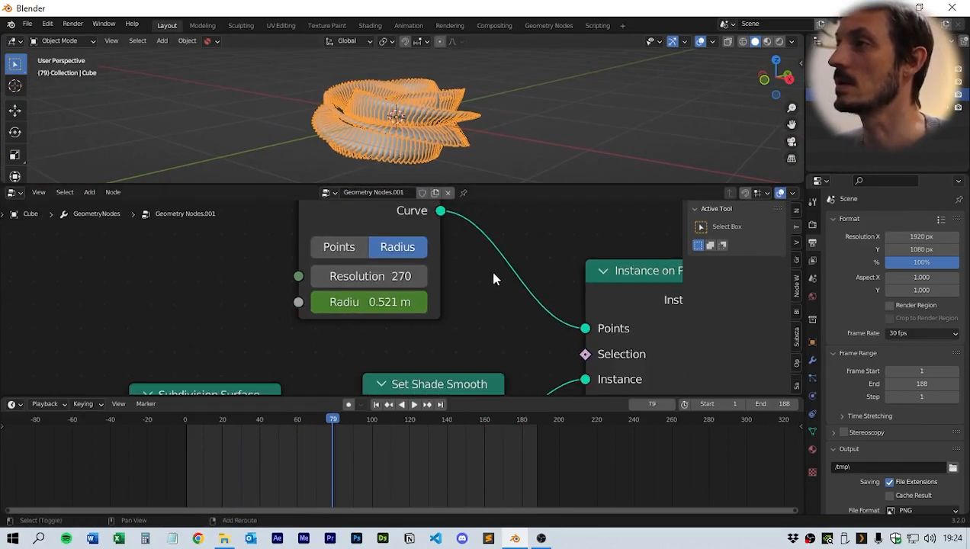
left_click(332, 273)
type("137")
key("Return")
- Set the Cube node's Z size to 0.1 m
scroll(488, 305, "down", 3)
middle_click_drag(517, 310, 488, 208, "shift")
middle_click_drag(363, 299, 684, 266)
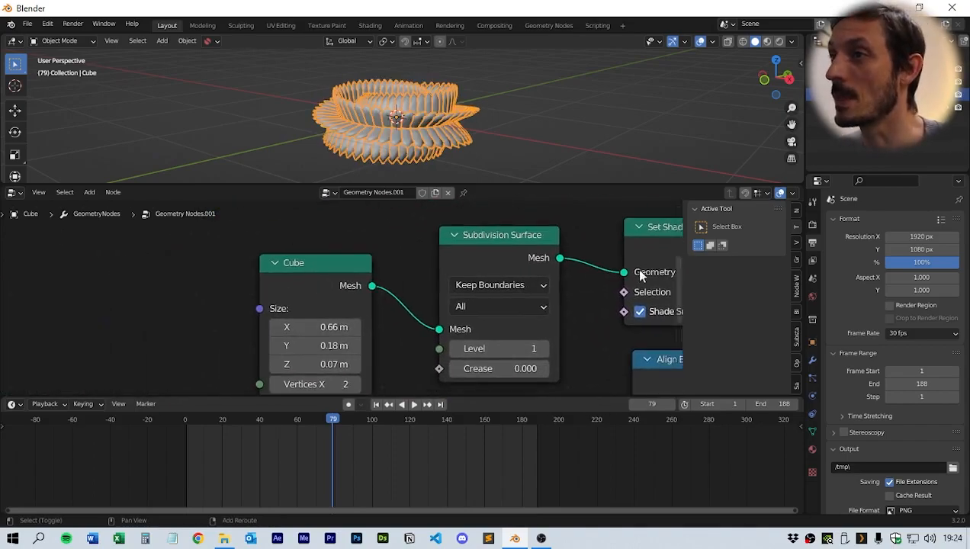
left_click(334, 364)
type("0.1")
key("Return")
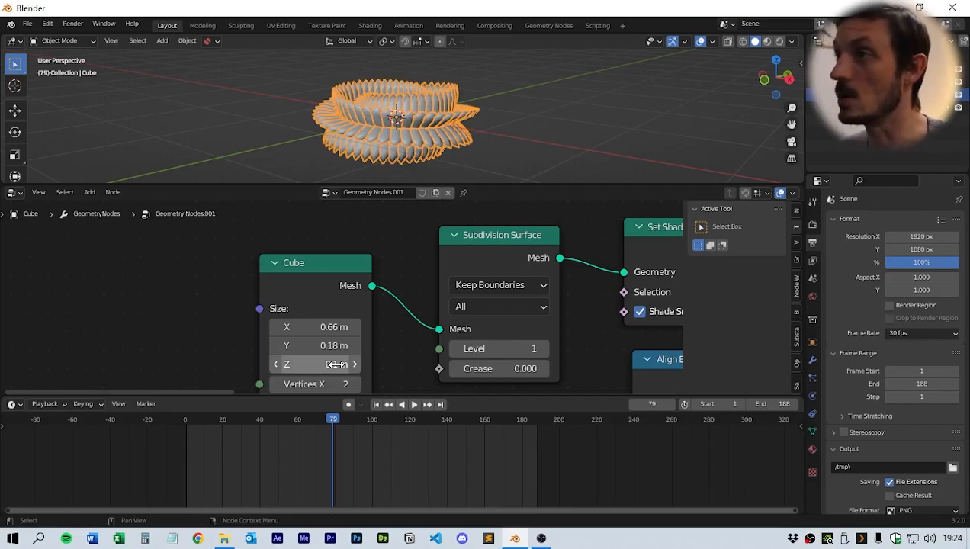
- Set the Cube node's Y size to 0.1 m
left_click(333, 347)
type("0.1")
key("Return")
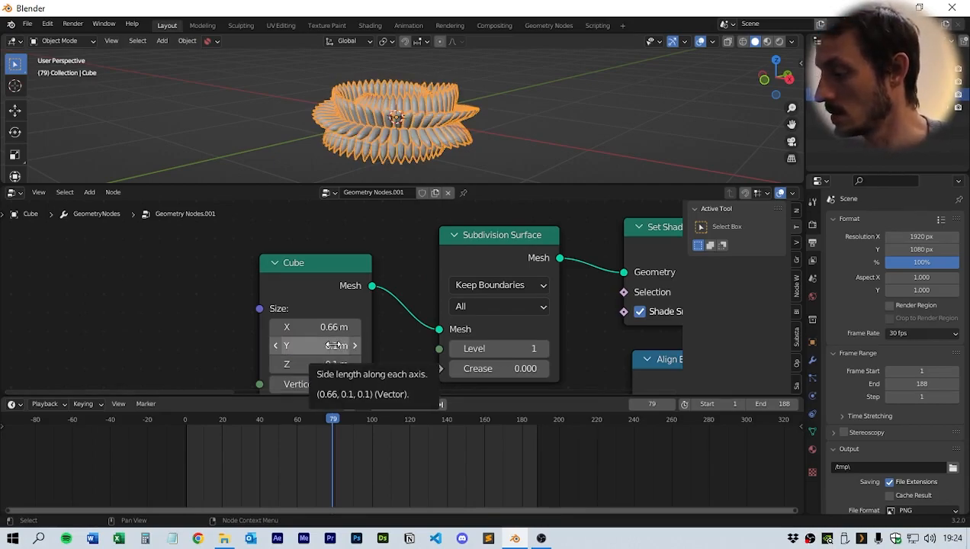
mouse_move(328, 329)
left_mouse_down()
mouse_move(383, 328)
mouse_move(335, 328)
left_mouse_up()
- Set the Multiply node's second value to 2.9
middle_click_drag(602, 334, 515, 317)
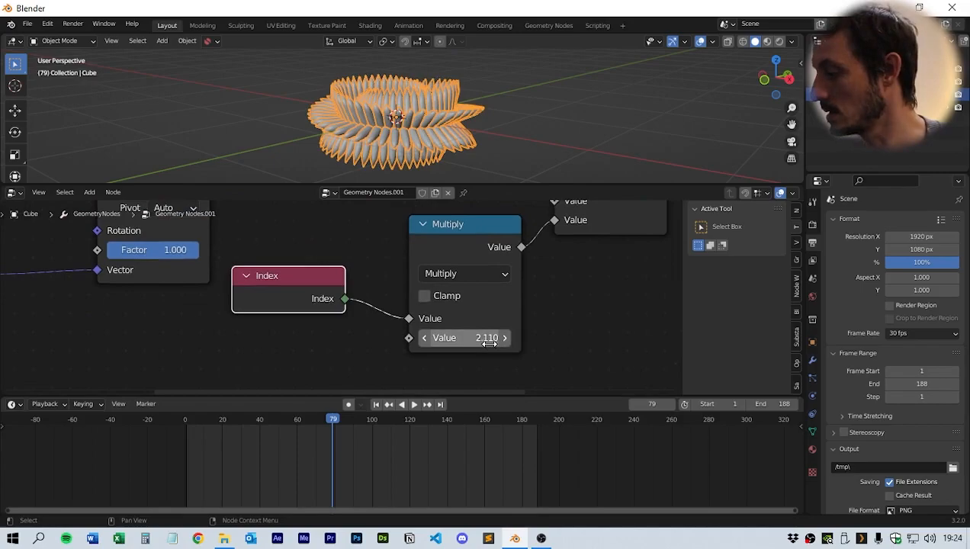
left_click(489, 344)
type("2.9")
key("Return")
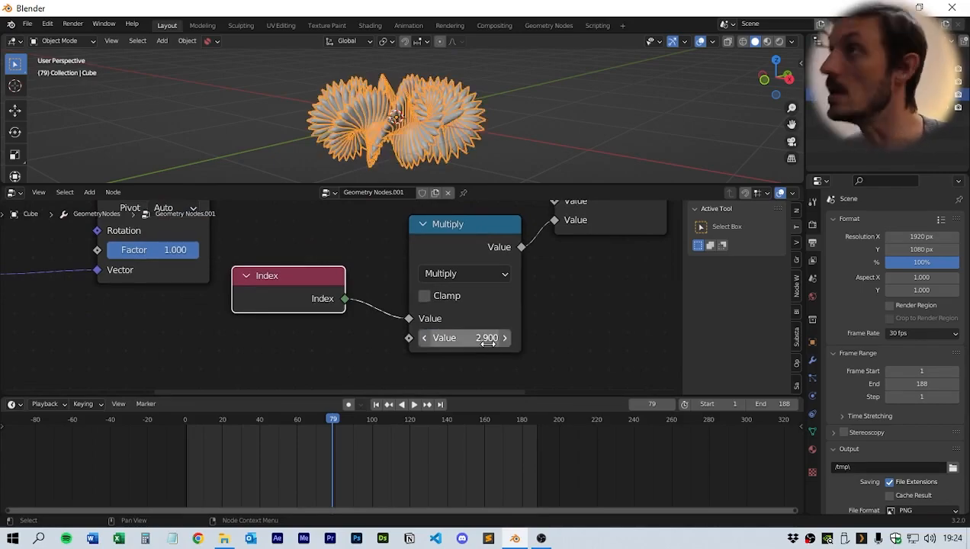
- Orbit the viewport and play the animation to preview the new pattern
middle_click_drag(387, 107, 405, 143)
scroll(405, 143, "up", 2)
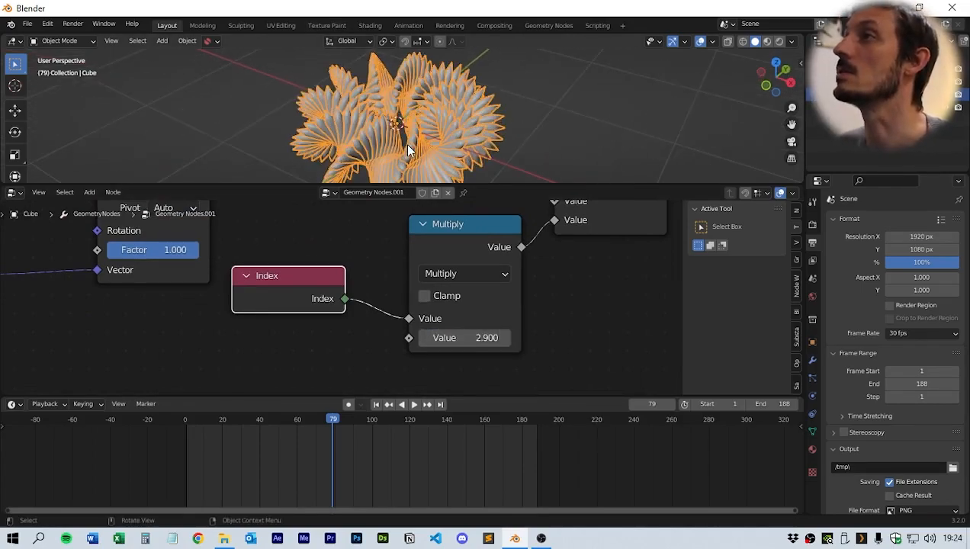
middle_click_drag(488, 128, 412, 117, "shift")
left_click_drag(460, 185, 465, 322)
middle_click_drag(344, 201, 493, 245, "shift")
scroll(408, 235, "up", 4)
key("space")
scroll(426, 223, "down", 4)
scroll(398, 237, "down", 3)
scroll(467, 216, "up", 4)
scroll(393, 224, "down", 5)
key("space")
left_click(493, 245)
middle_click_drag(574, 223, 524, 199)
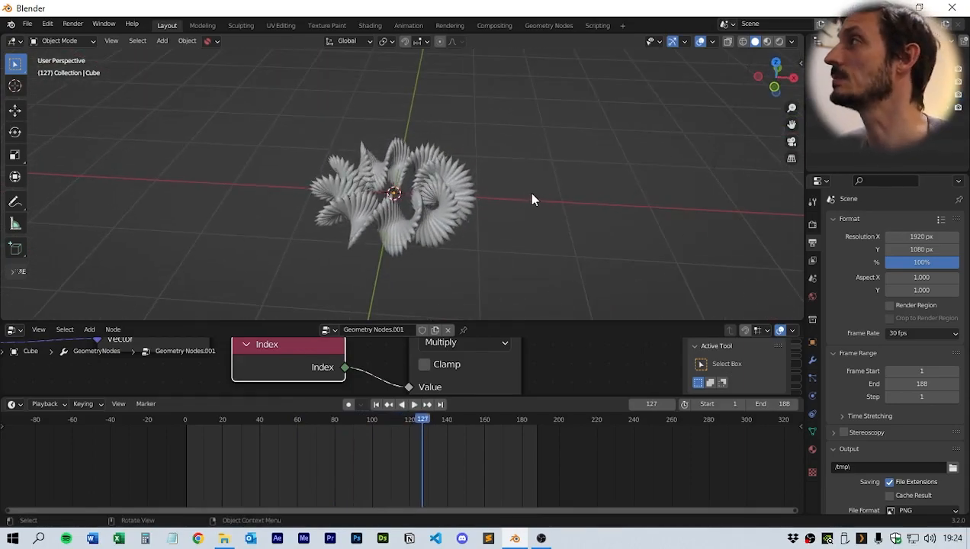
- Select the camera and set its Z location to 1.2 m
left_click(858, 82)
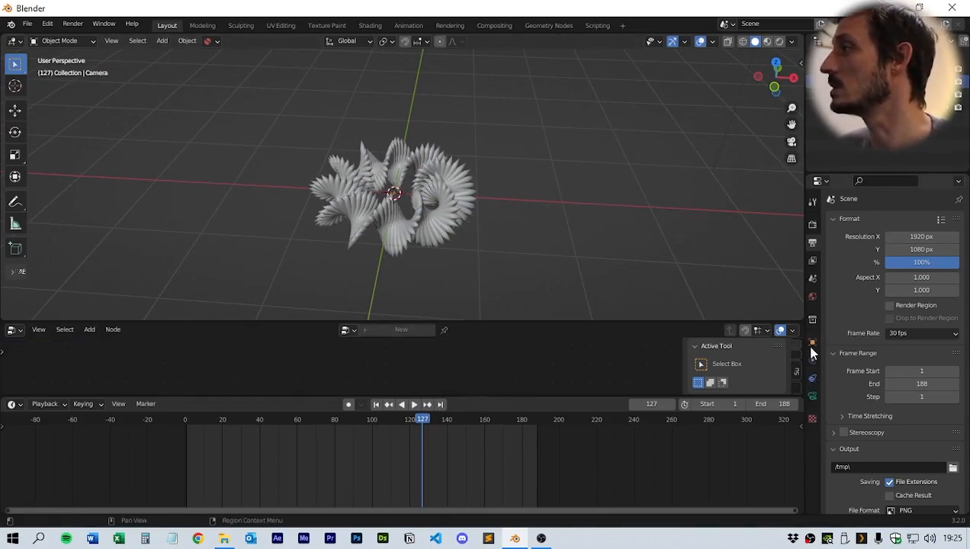
left_click(812, 344)
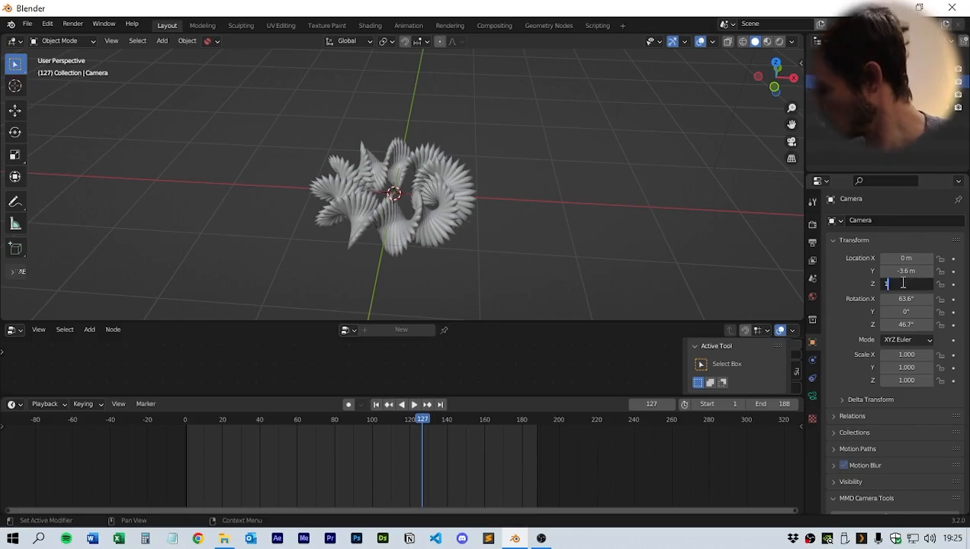
key("Return")
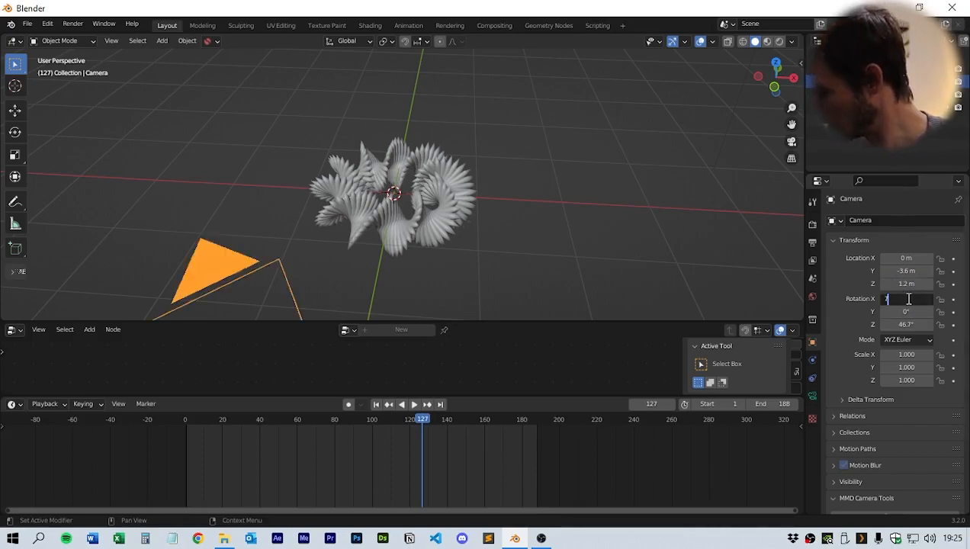
- Set the camera's X rotation to 71° and its Z rotation to 0°
left_click(908, 299)
type("7")
key("Return")
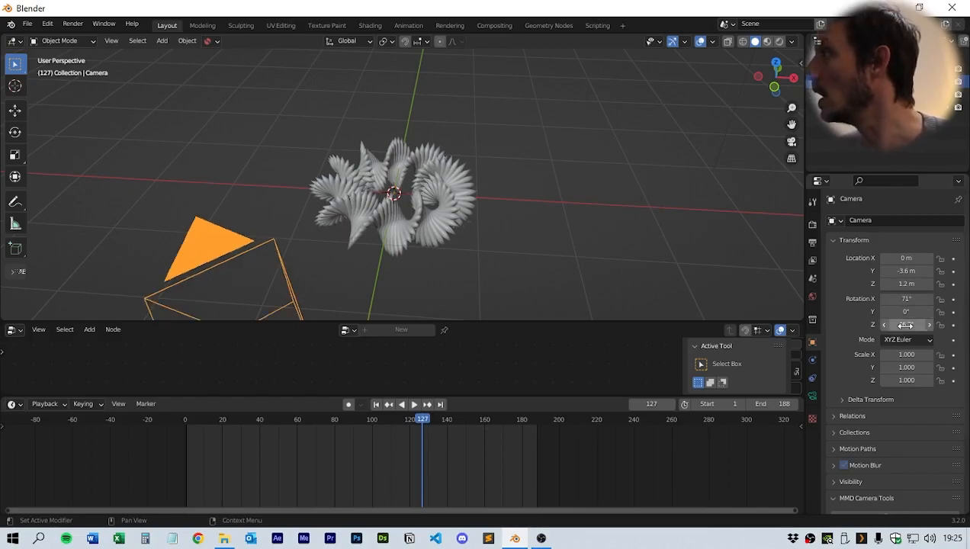
type("0")
key("Return")
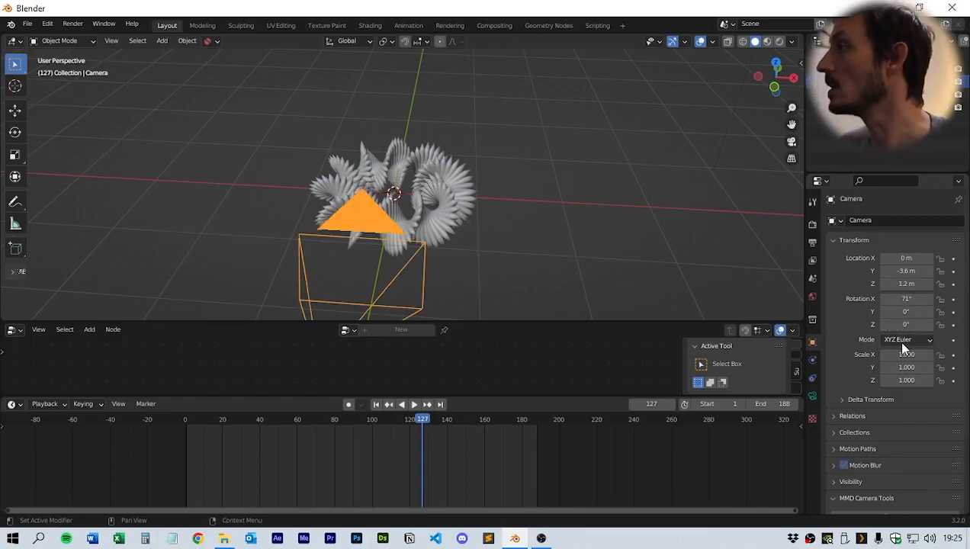
- Switch the camera type to Orthographic and set its orthographic scale to 2.3
left_click(812, 396)
left_click(896, 260)
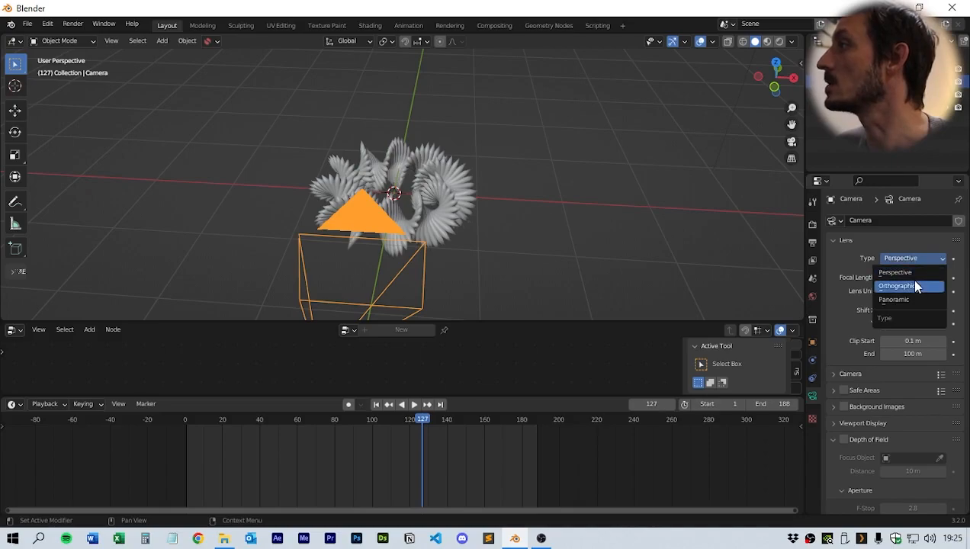
left_click(909, 280)
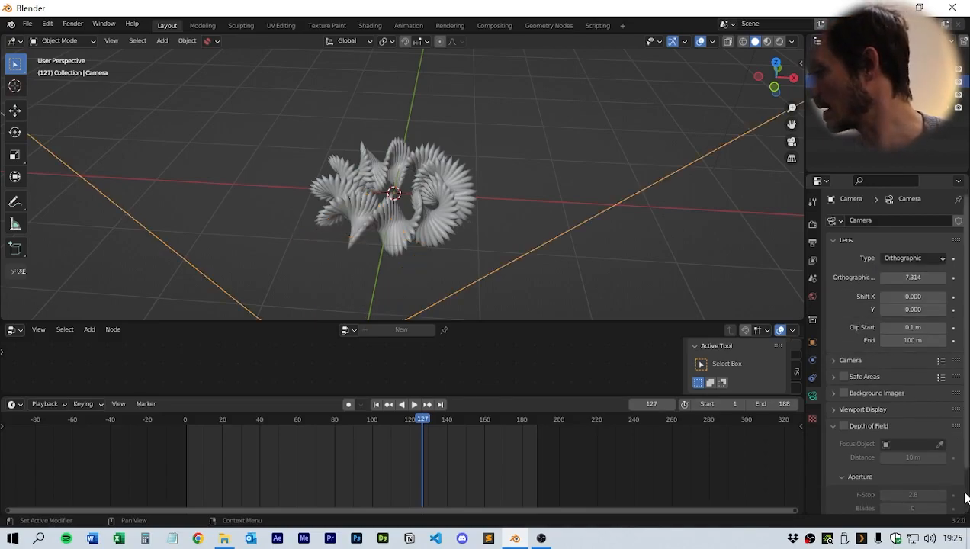
left_click(912, 277)
type("2.3")
key("Return")
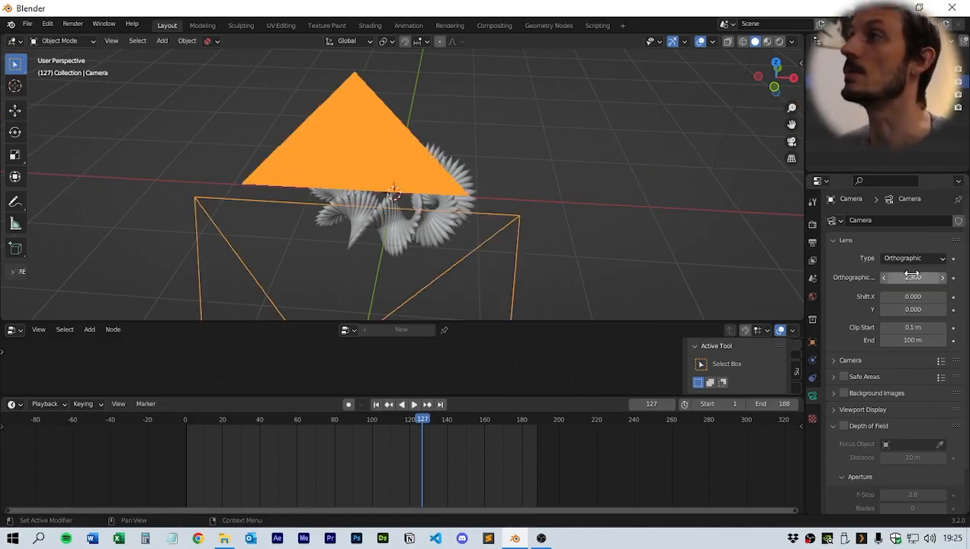
- Look through the camera and set the render resolution X to 1080 px for a square frame
key("KP_0")
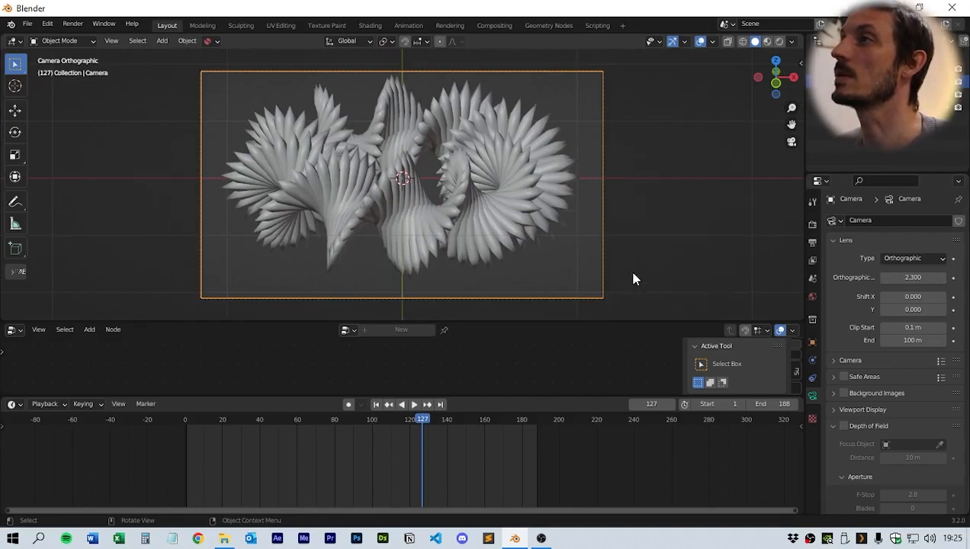
scroll(633, 279, "down", 2)
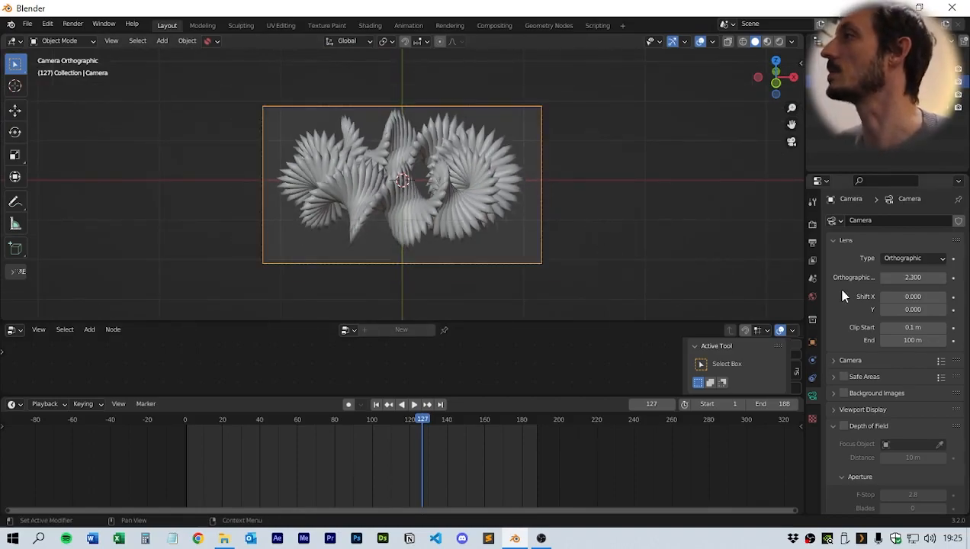
left_click(812, 224)
left_click(813, 242)
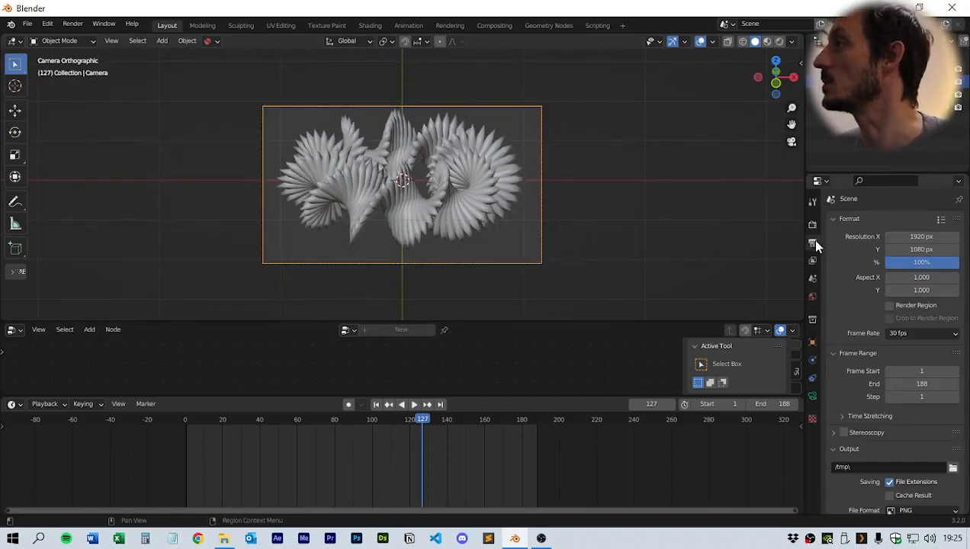
left_click(920, 237)
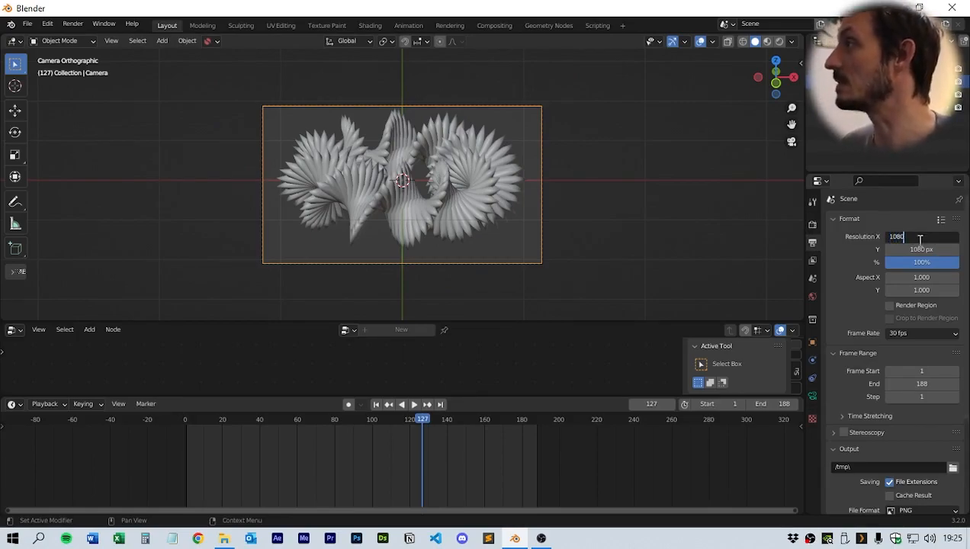
key("Return")
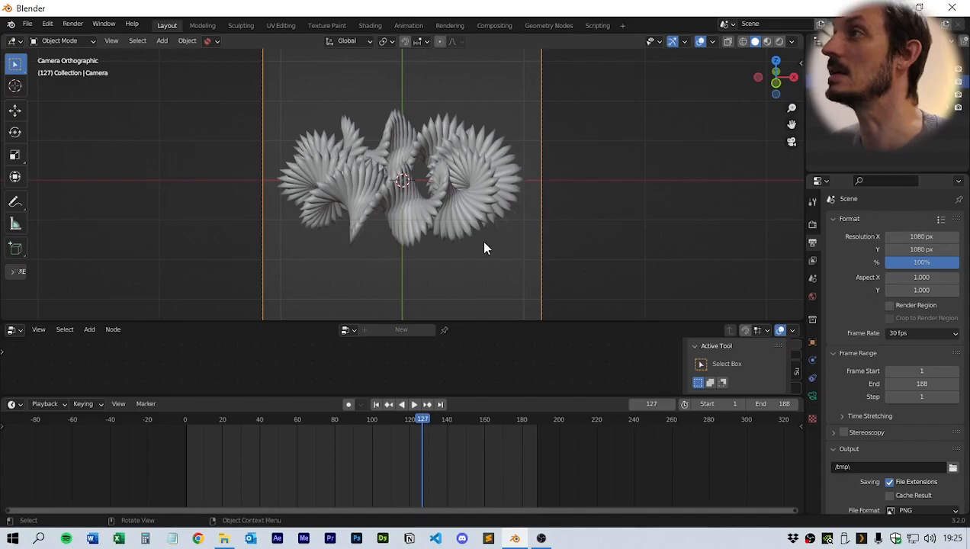
- Add a plane mesh to the scene under the instanced pattern
scroll(500, 237, "down", 2)
scroll(500, 238, "up", 1)
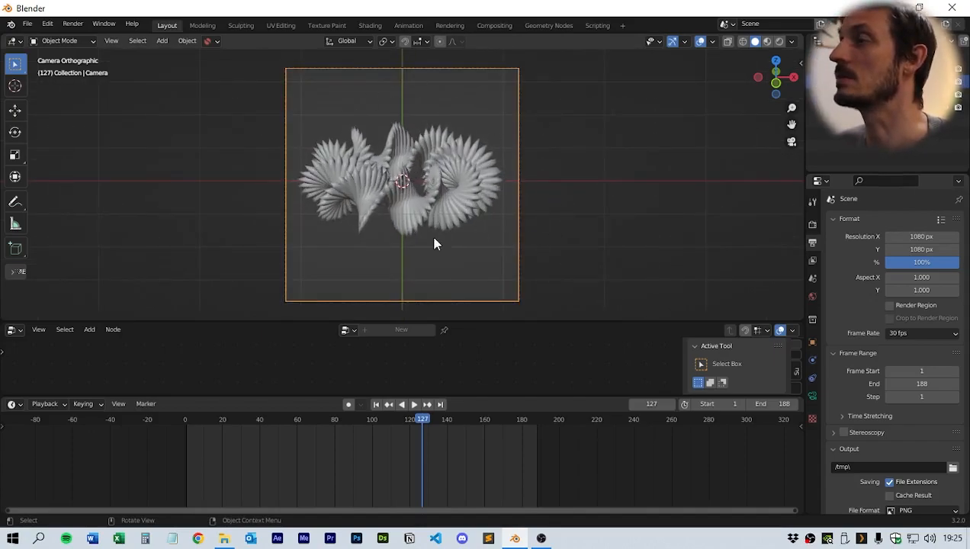
middle_click_drag(350, 200, 494, 237)
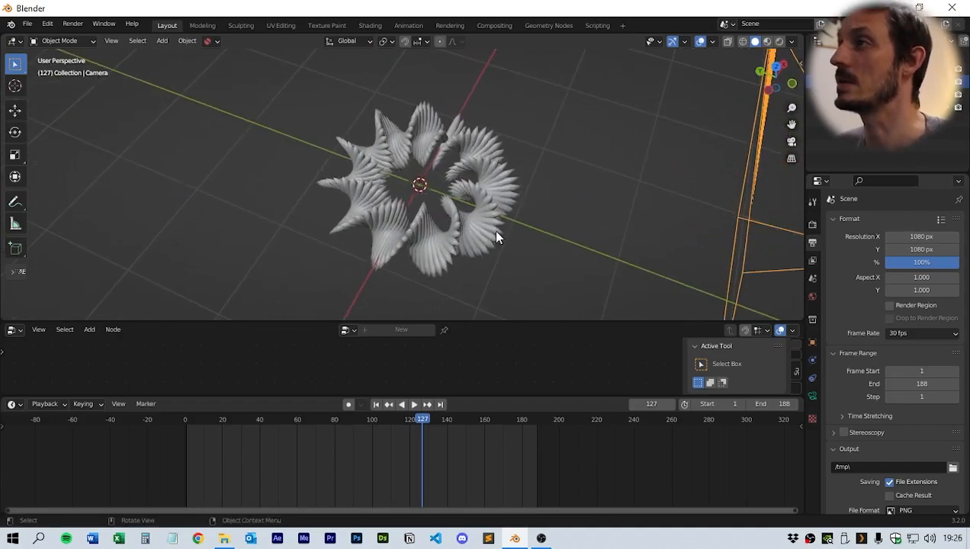
key("shift+a")
mouse_move(489, 220)
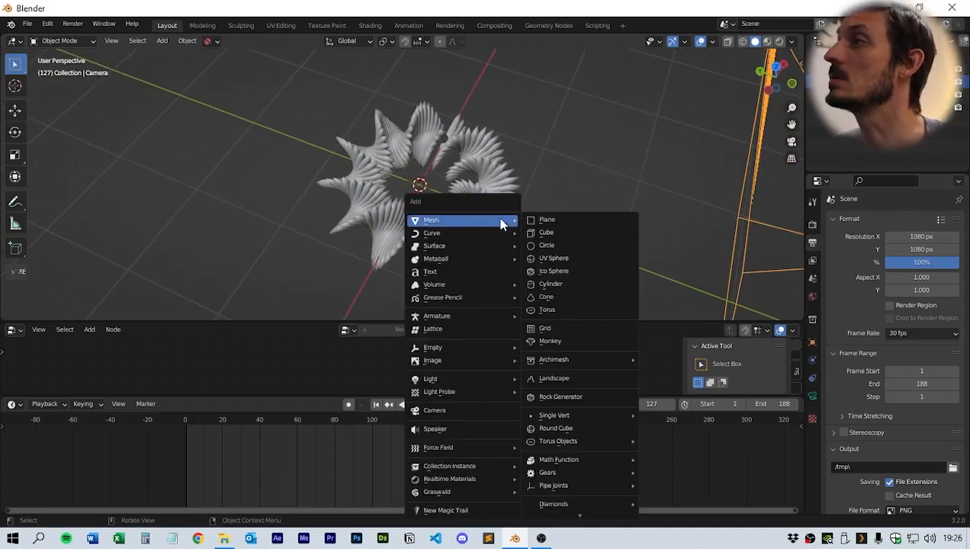
left_click(569, 221)
middle_click_drag(570, 223, 543, 243)
left_click(544, 238)
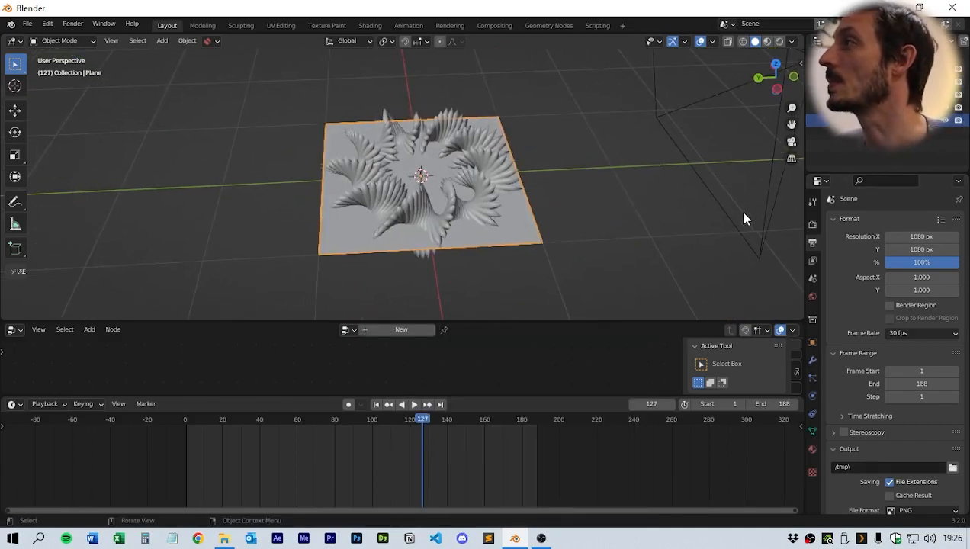
- Set the plane's dimensions to 3 m on X and 10 m on Y
middle_click_drag(643, 206, 652, 202)
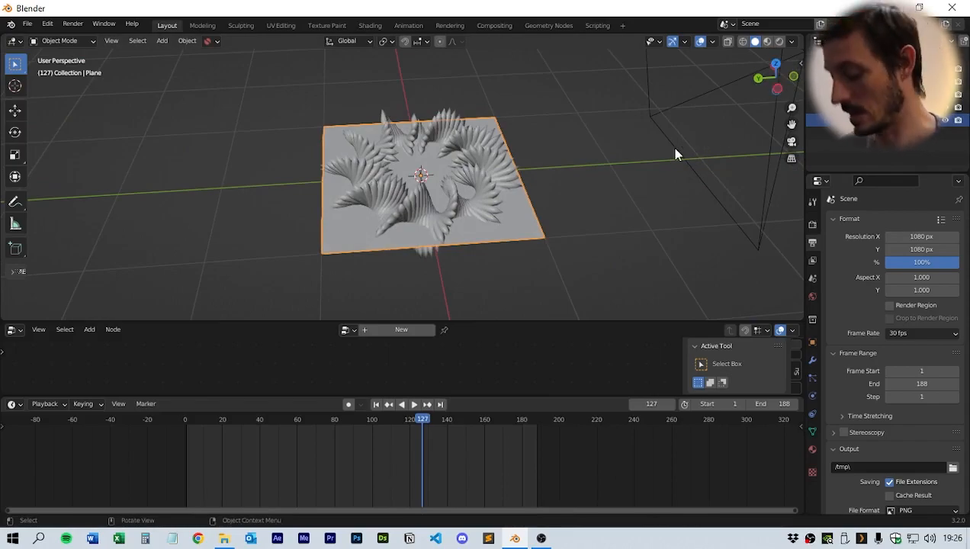
key("n")
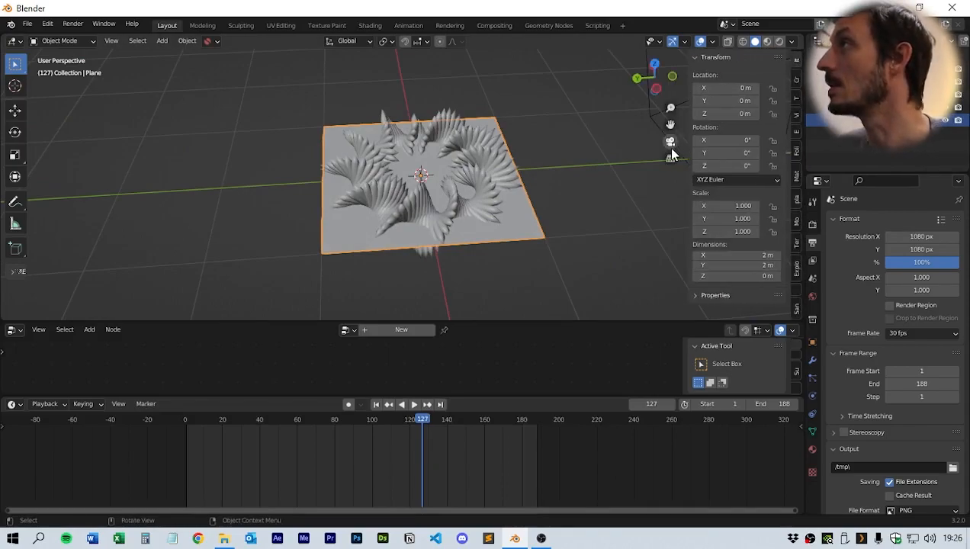
left_click_drag(646, 322, 648, 380)
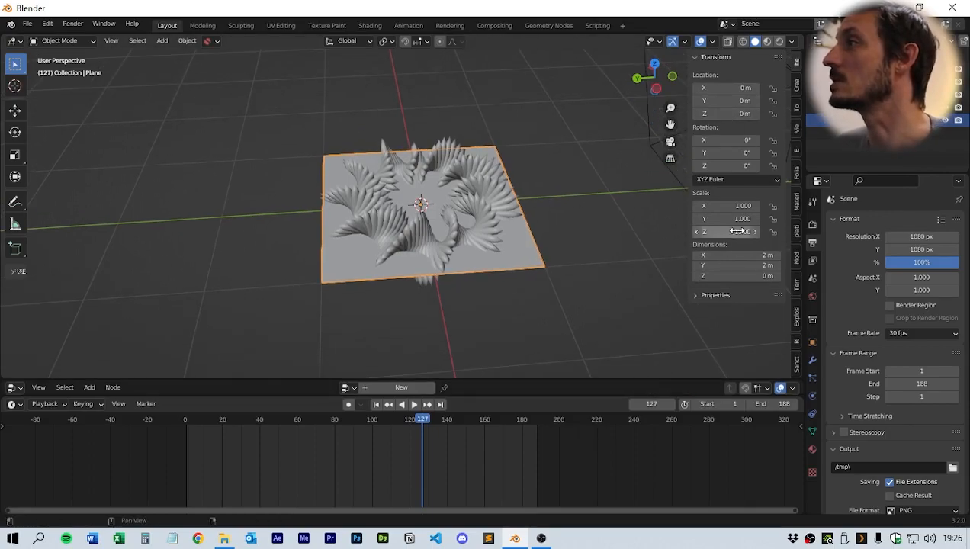
mouse_move(581, 278)
middle_mouse_down()
mouse_move(604, 293)
mouse_move(580, 289)
middle_mouse_up()
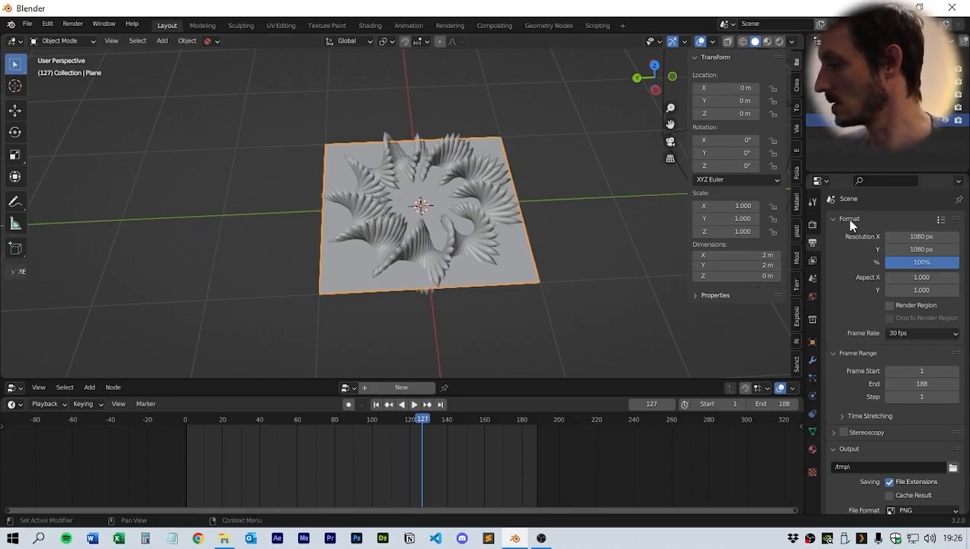
left_click(755, 255)
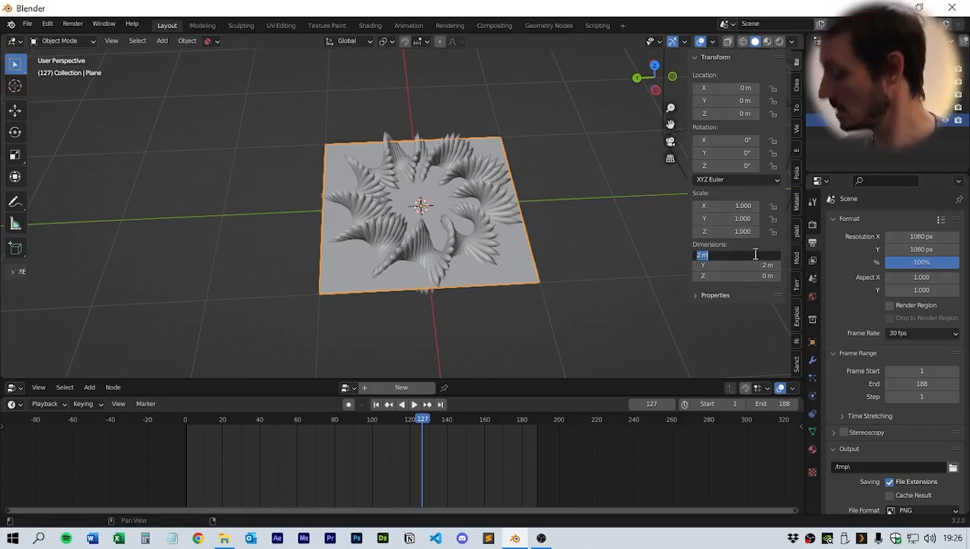
type("3")
key("Return")
left_click(766, 266)
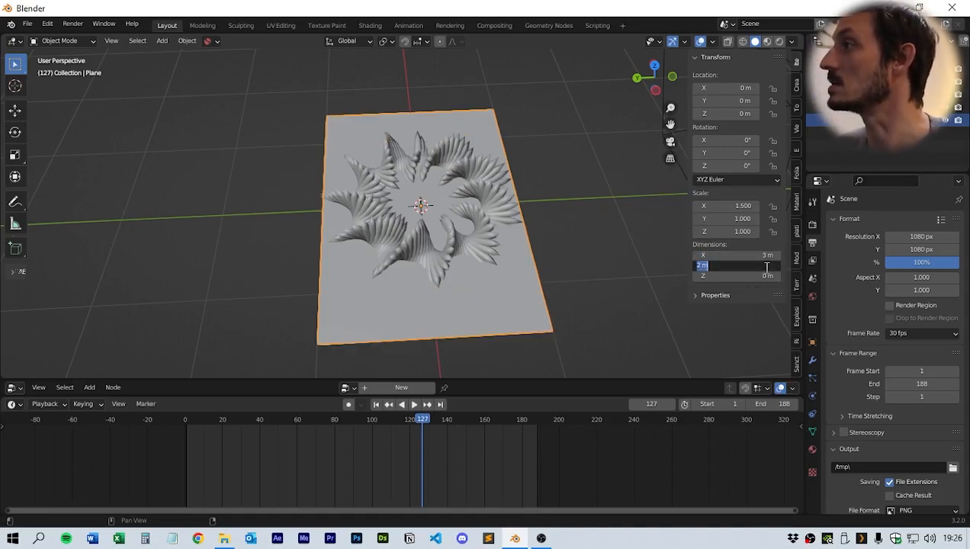
type("10")
key("Return")
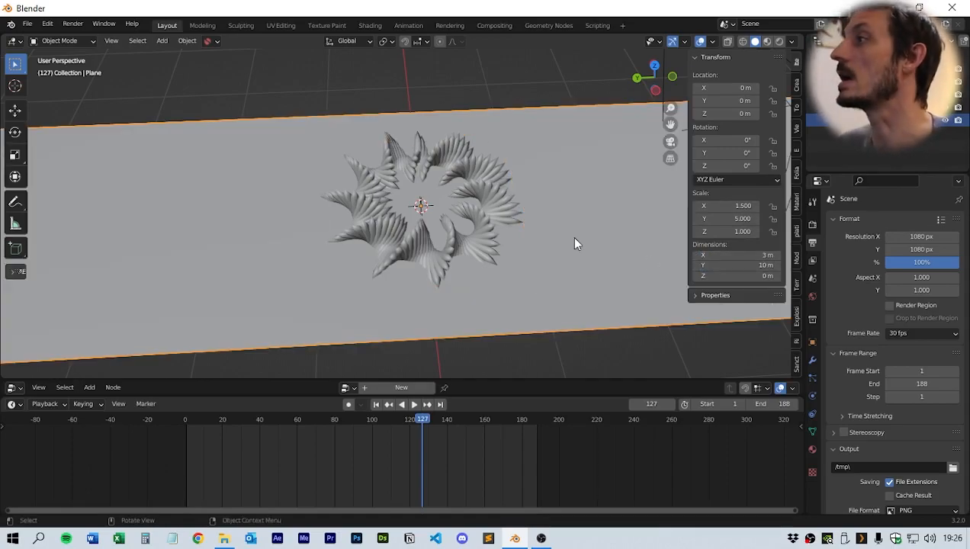
- Move the plane down along Z to about -0.39 m with the Move tool
scroll(579, 246, "down", 3)
middle_click_drag(522, 245, 474, 227)
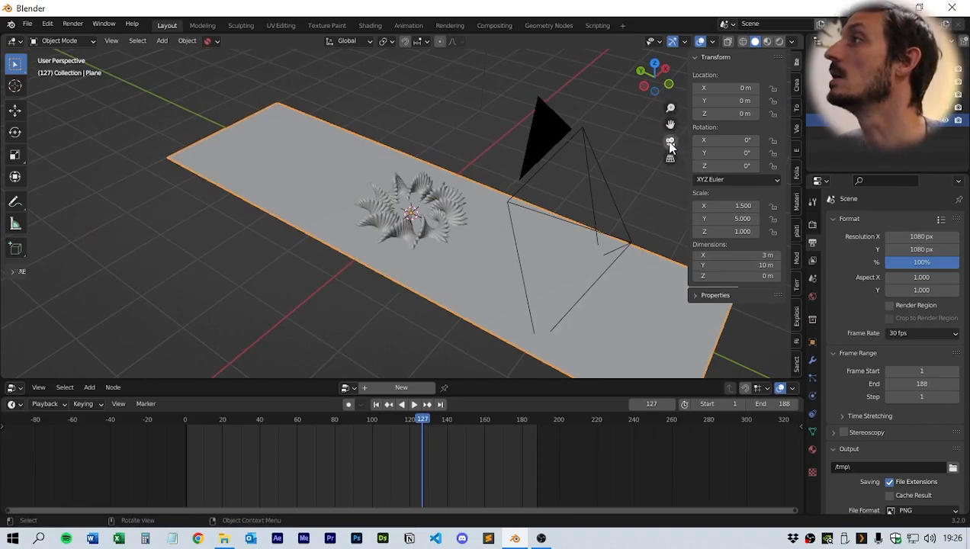
left_click(670, 143)
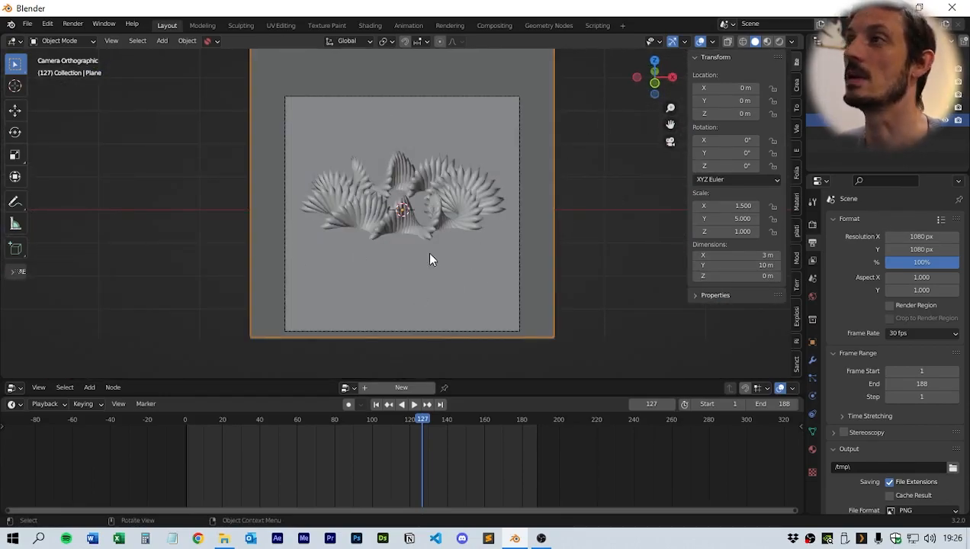
left_click(15, 112)
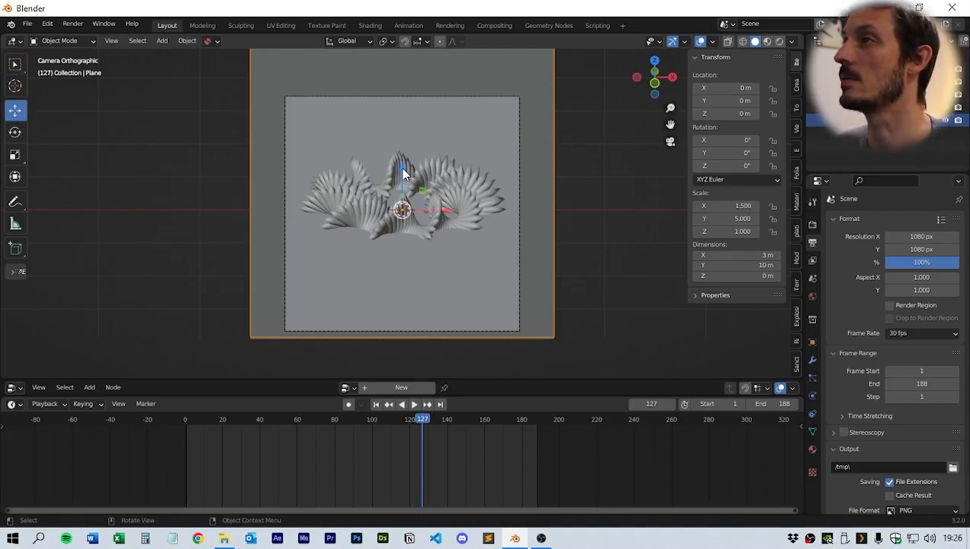
left_click_drag(402, 169, 370, 202)
middle_click_drag(369, 202, 457, 221)
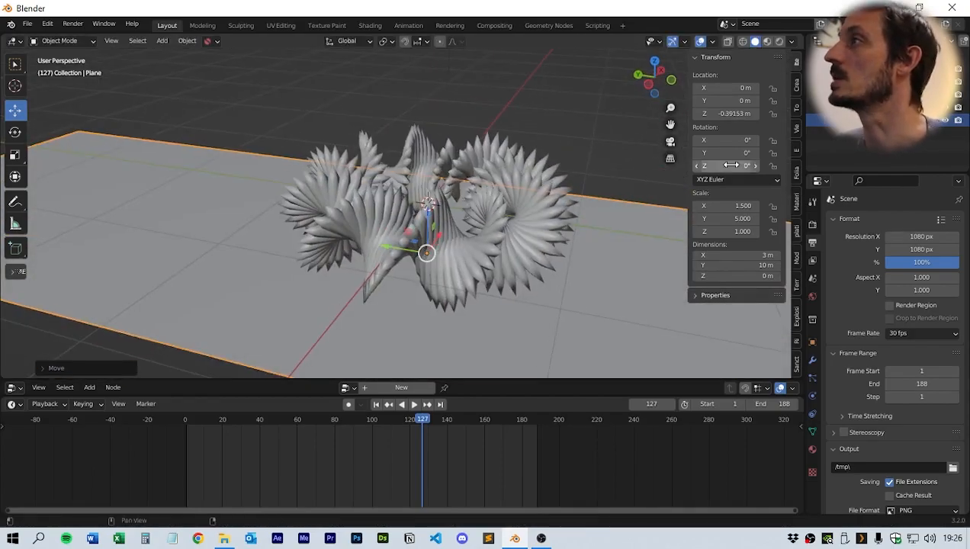
- Select the light and set its X location to 2.4 m
left_click(670, 141)
scroll(562, 180, "up", 1)
scroll(564, 183, "down", 3)
scroll(565, 183, "up", 3)
scroll(573, 183, "down", 1)
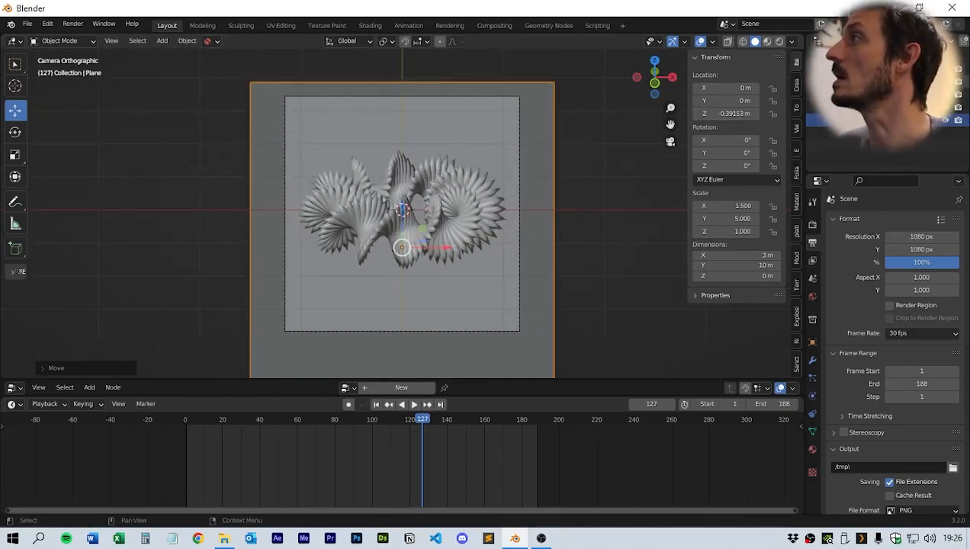
left_click(842, 108)
double_click(921, 262)
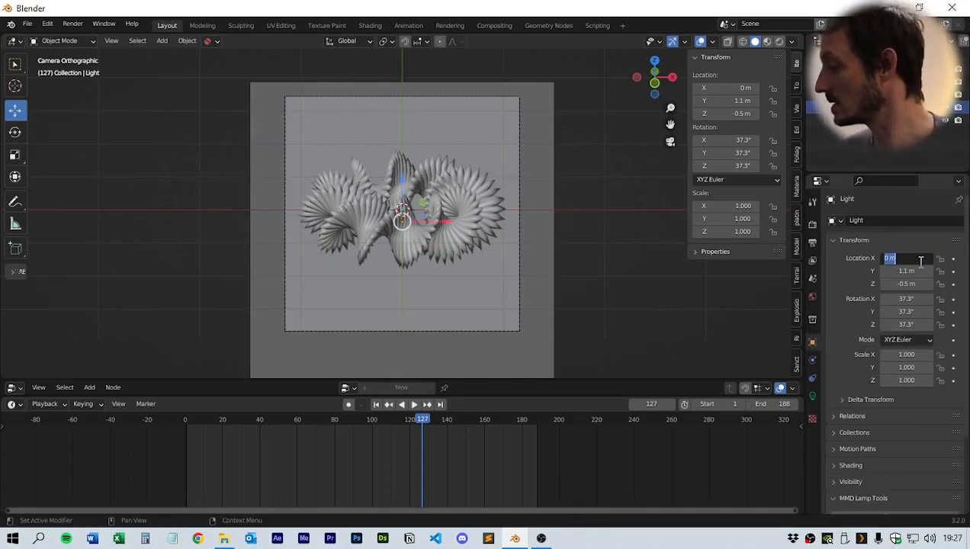
type("2.4")
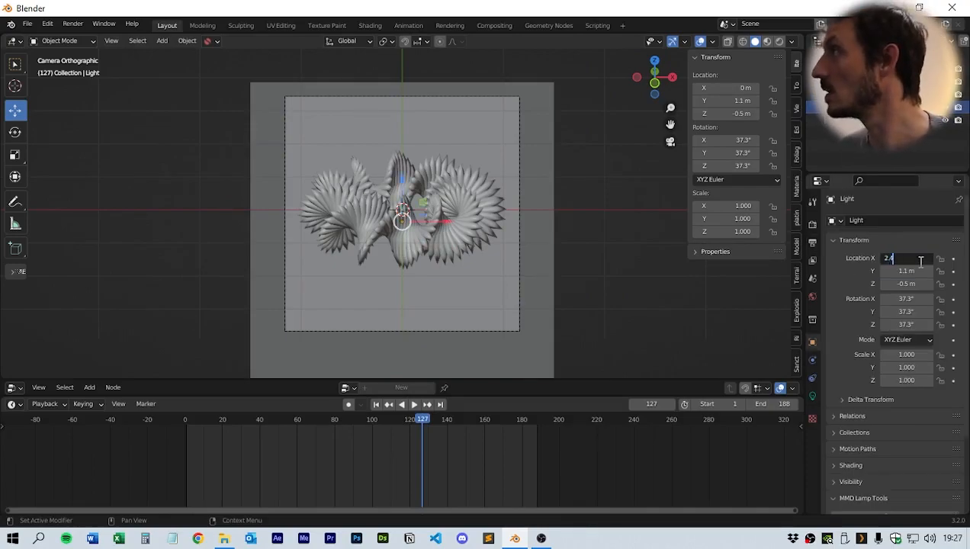
key("Return")
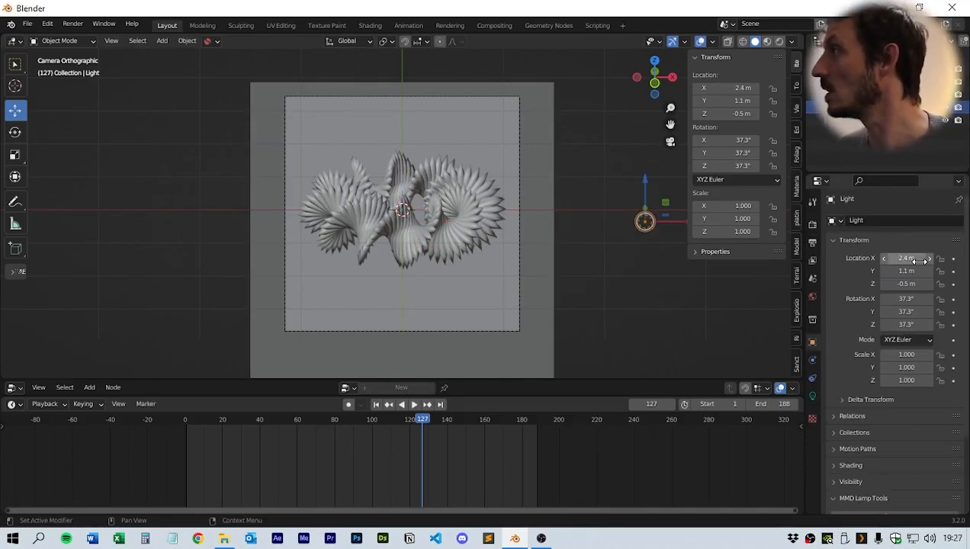
- Set the light's Y location to 1 m and Z location to 1.9 m
double_click(906, 271)
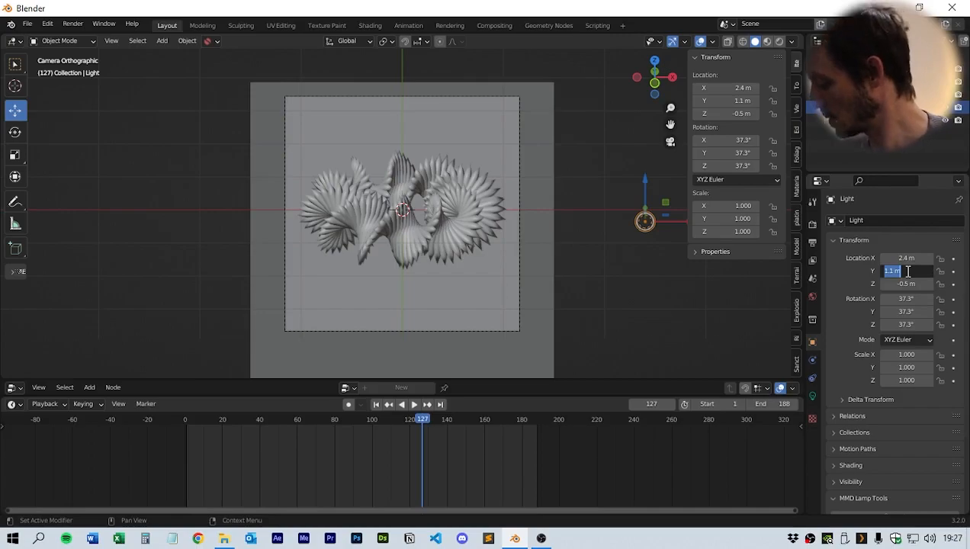
type("1")
key("Return")
double_click(906, 284)
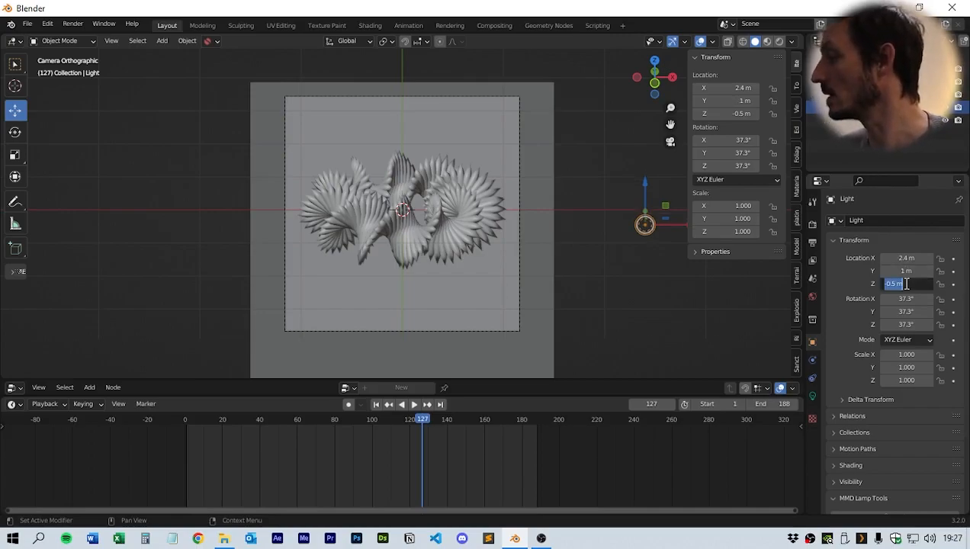
type("1")
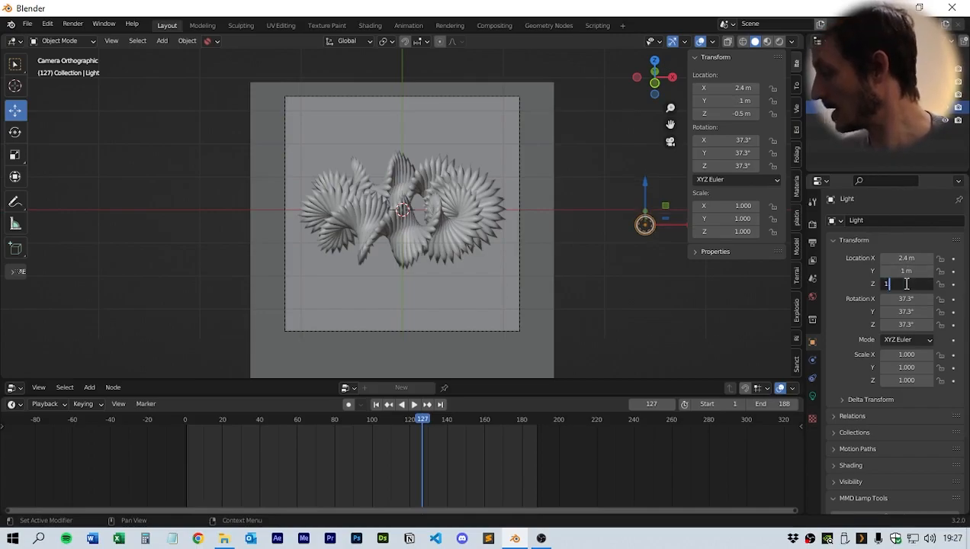
type(".9")
key("Return")
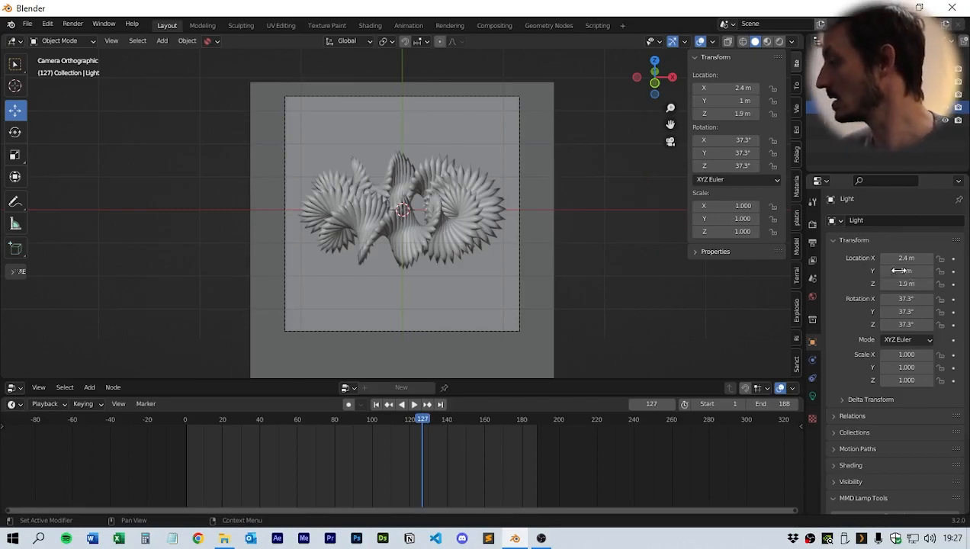
- Set the light's rotation to 65° on X, 20° on Y and 130° on Z
double_click(908, 300)
type("6")
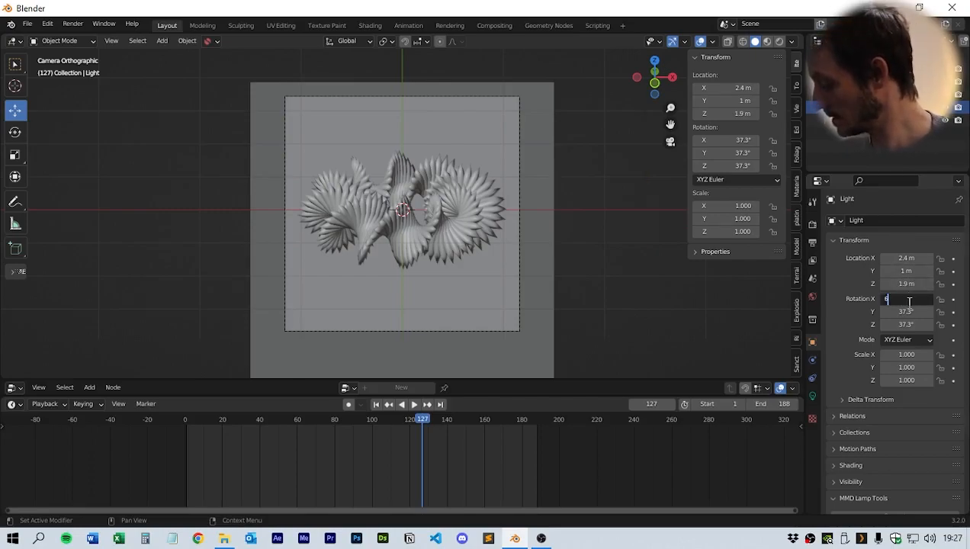
type("5")
key("Return")
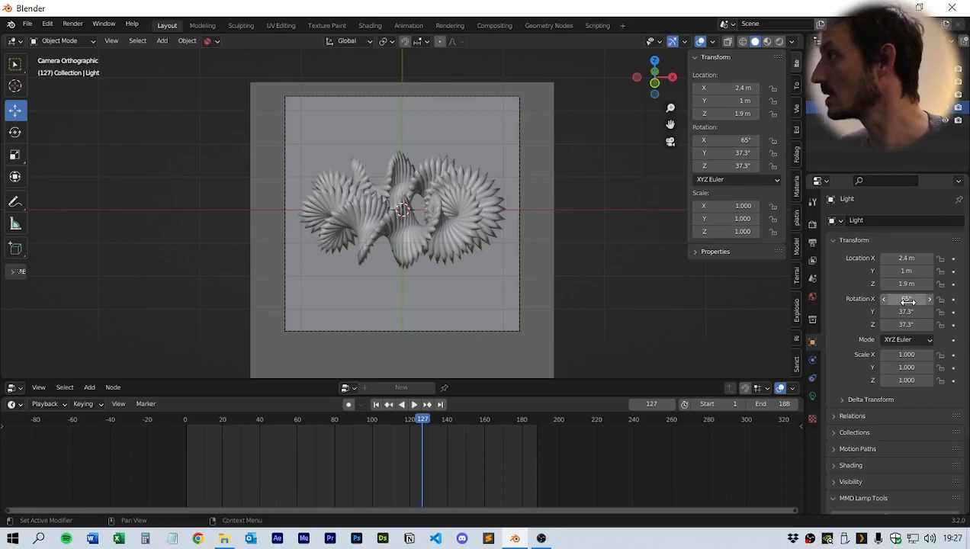
key("Return")
double_click(906, 324)
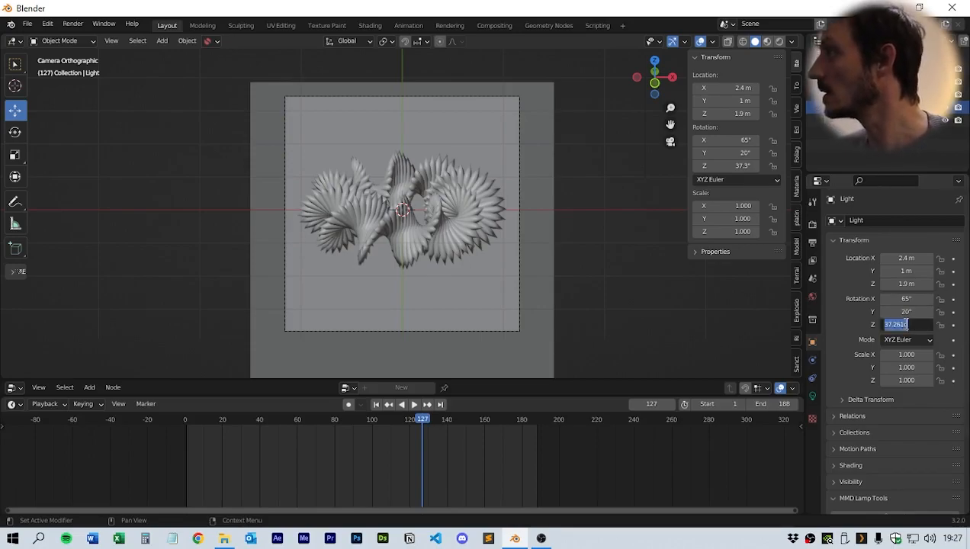
type("130")
key("Return")
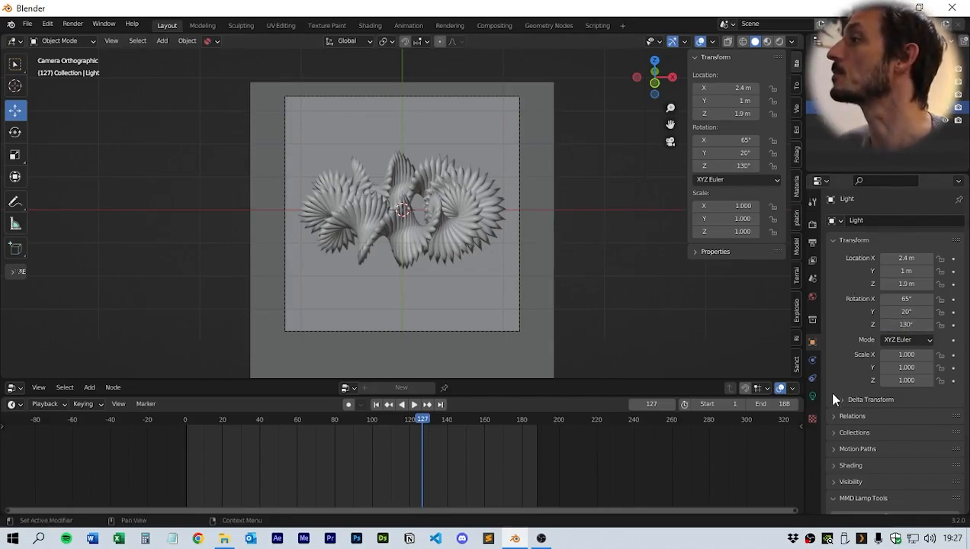
- Change the light to a Spot light with a power of 200 W
left_click(812, 395)
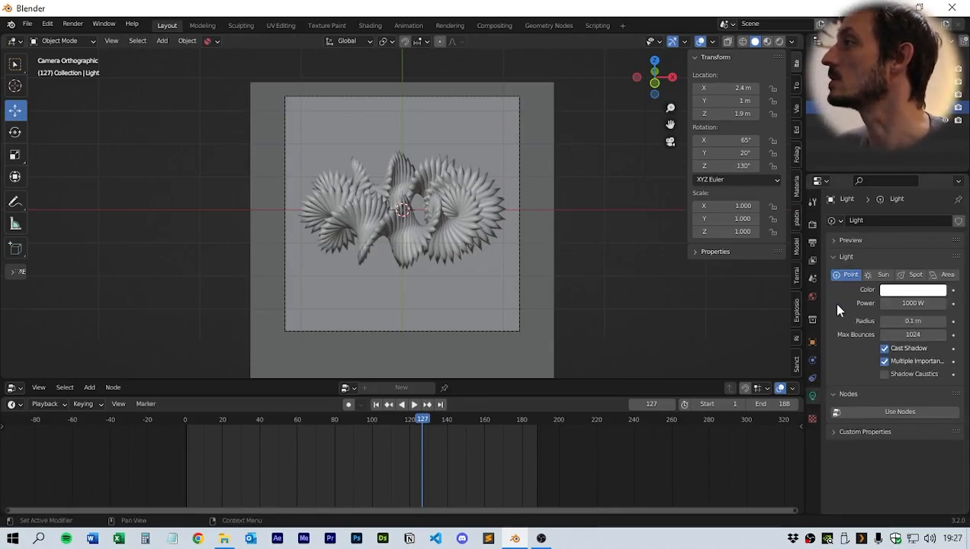
left_click(914, 276)
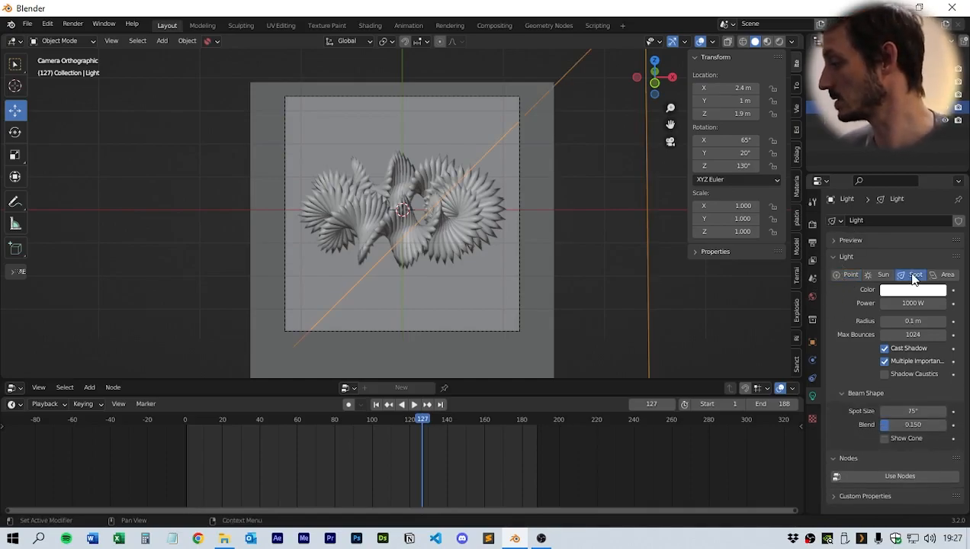
left_click(907, 304)
type("200")
key("Return")
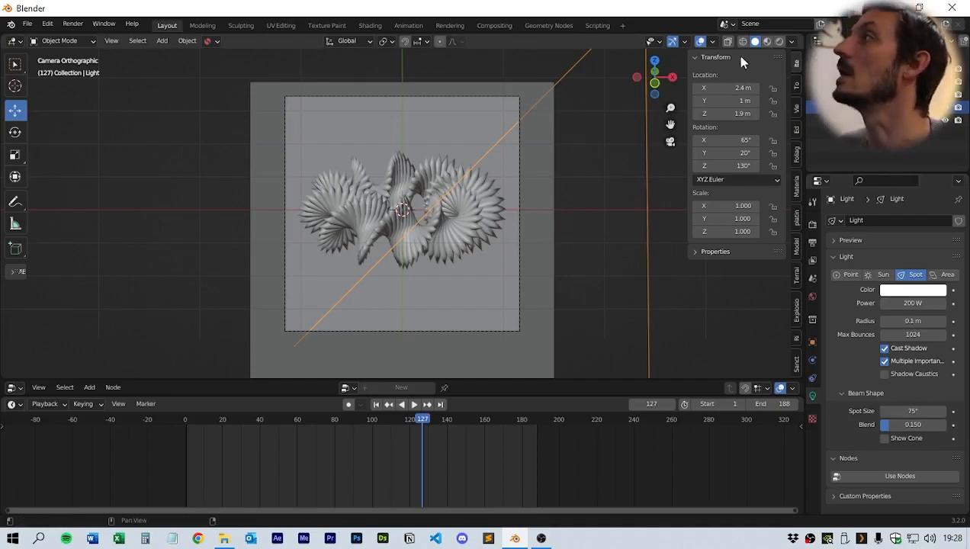
- Switch the viewport to rendered shading to preview the lighting through the camera
left_click(778, 42)
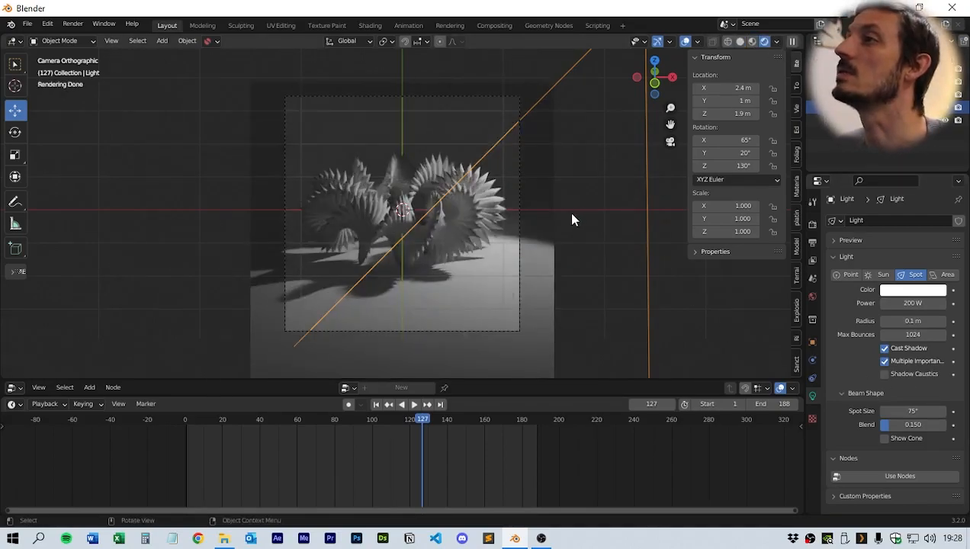
mouse_move(446, 246)
middle_mouse_down("shift")
mouse_move(460, 240)
mouse_move(450, 241)
middle_mouse_up("shift")
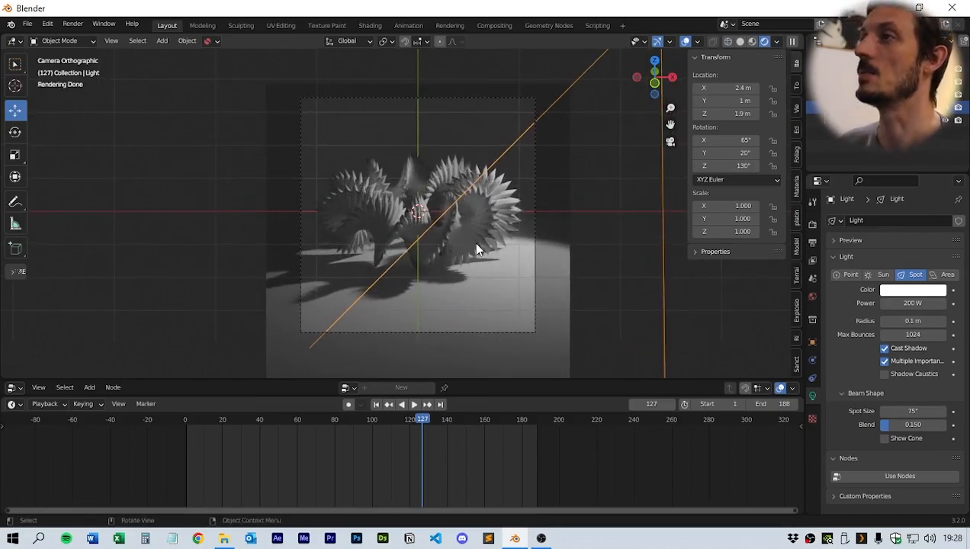
middle_click_drag(465, 263, 633, 163)
left_click(670, 141)
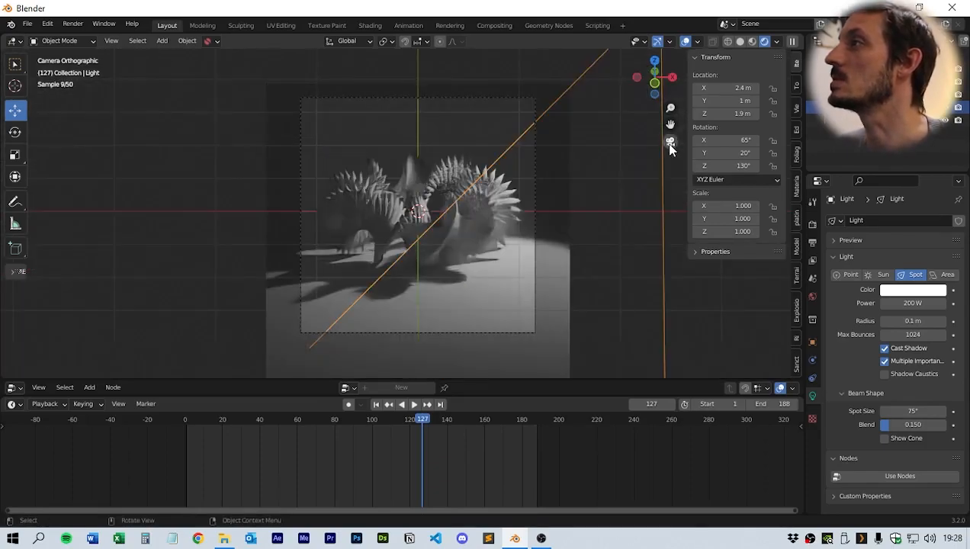
- Set the world's surface color input to an Environment Texture
left_click(811, 295)
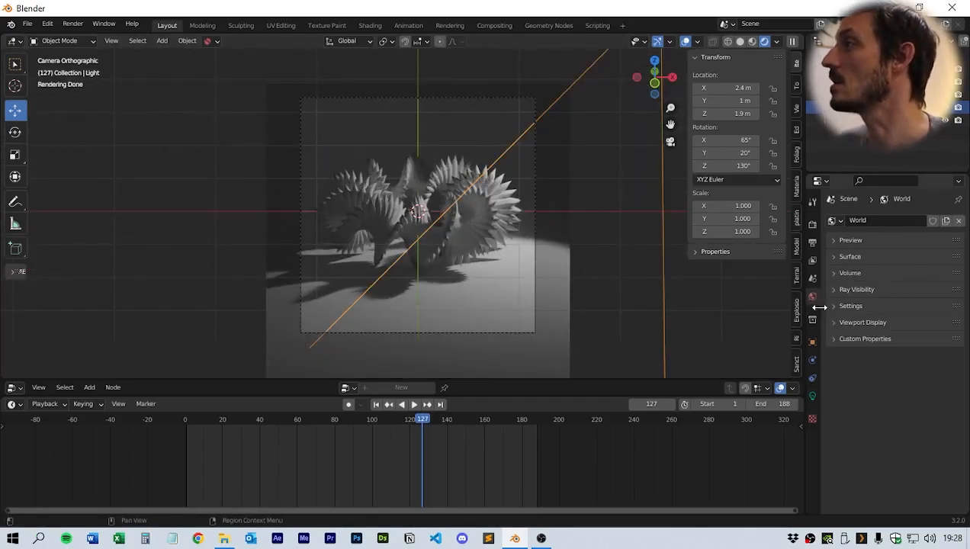
left_click(833, 256)
left_click(884, 296)
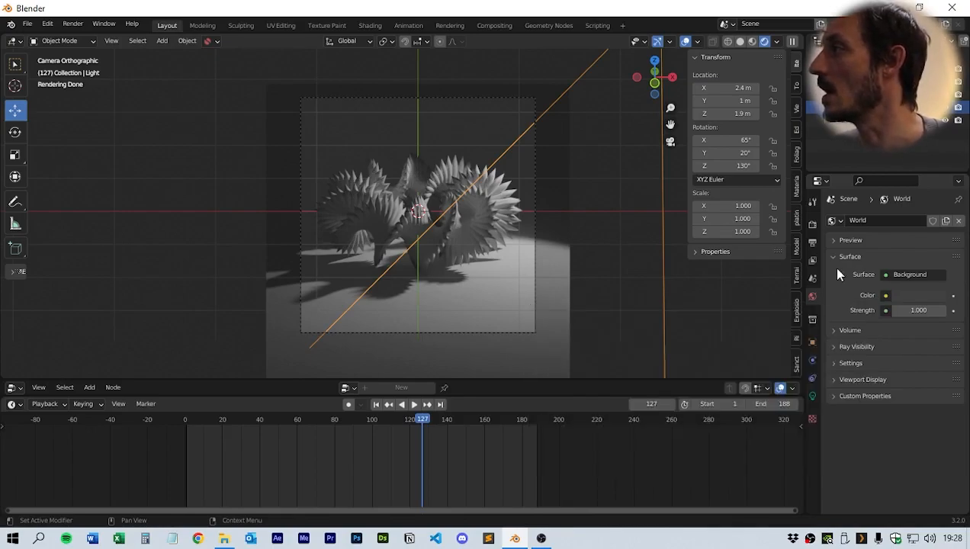
left_click(886, 297)
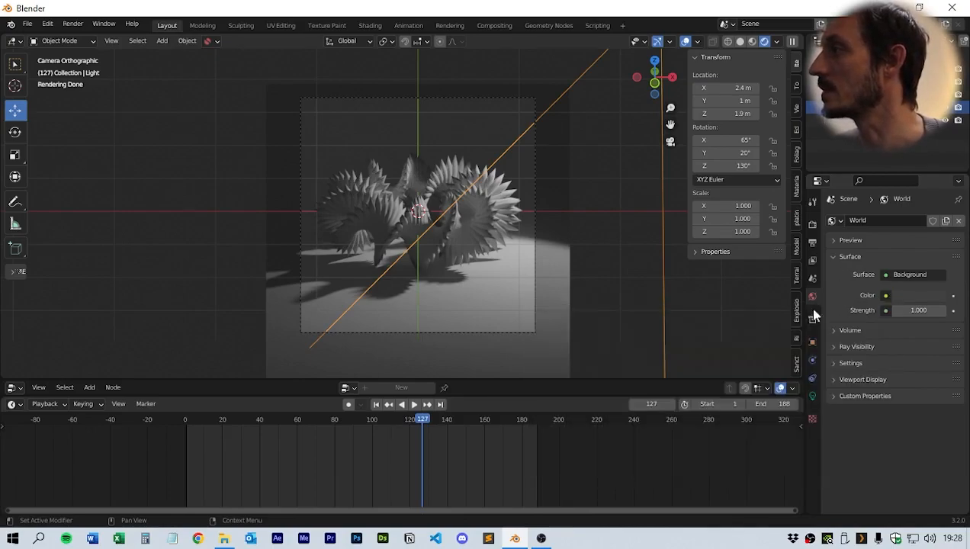
left_click(882, 296)
left_click(678, 350)
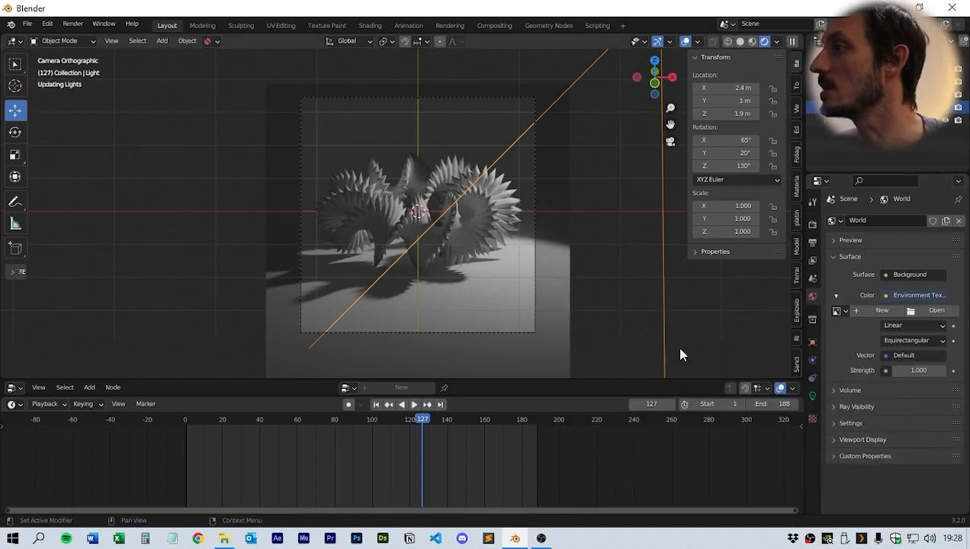
- Load the HDRI photo_studio_loft_hall_4k.exr from the HDRI folder into the environment texture
left_click(938, 311)
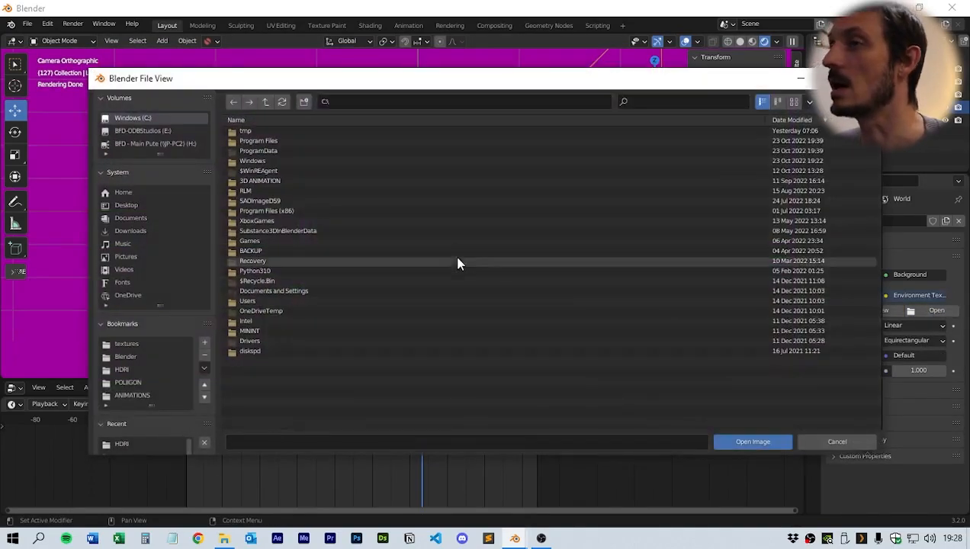
left_click(122, 370)
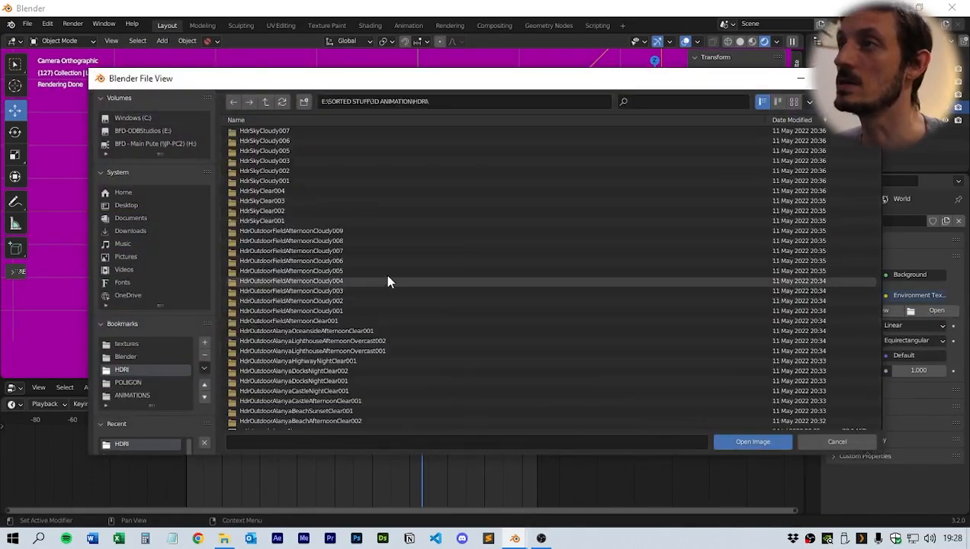
left_click_drag(881, 151, 862, 289)
left_click(295, 277)
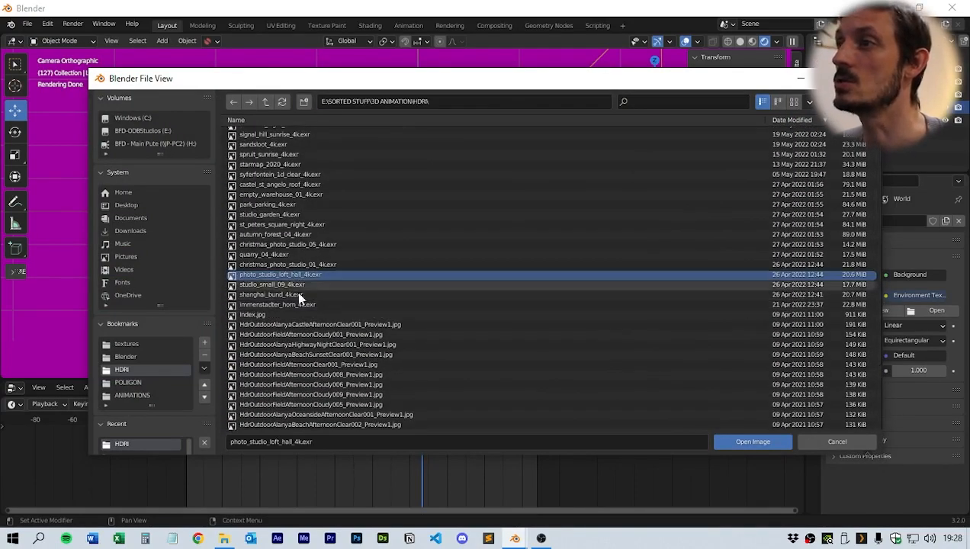
left_click(770, 441)
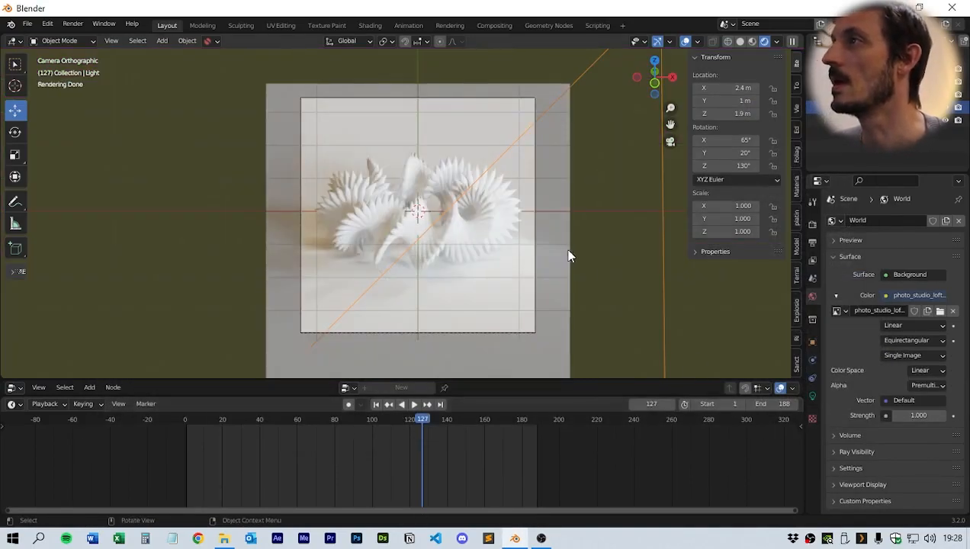
- Select the cube geometry object and give it a new material
scroll(515, 265, "up", 2)
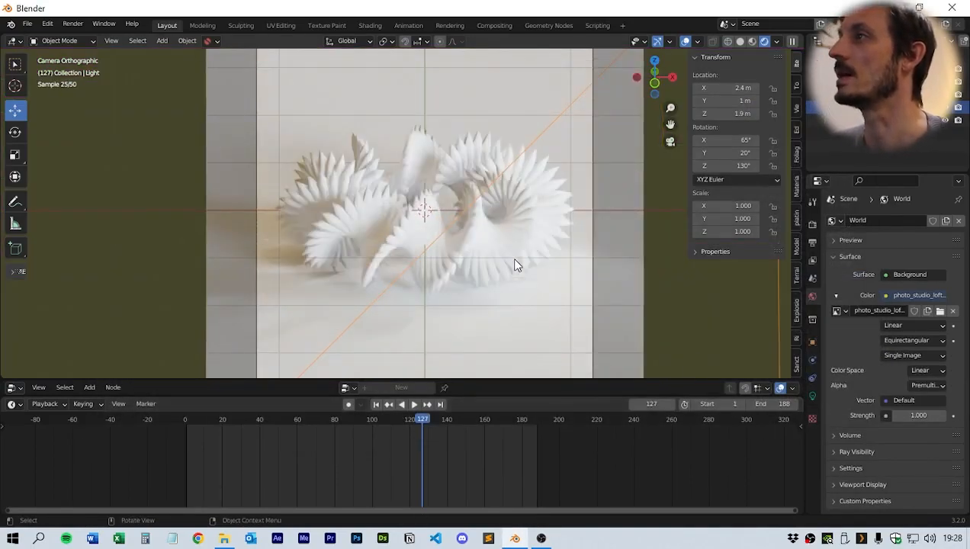
scroll(515, 264, "up", 1)
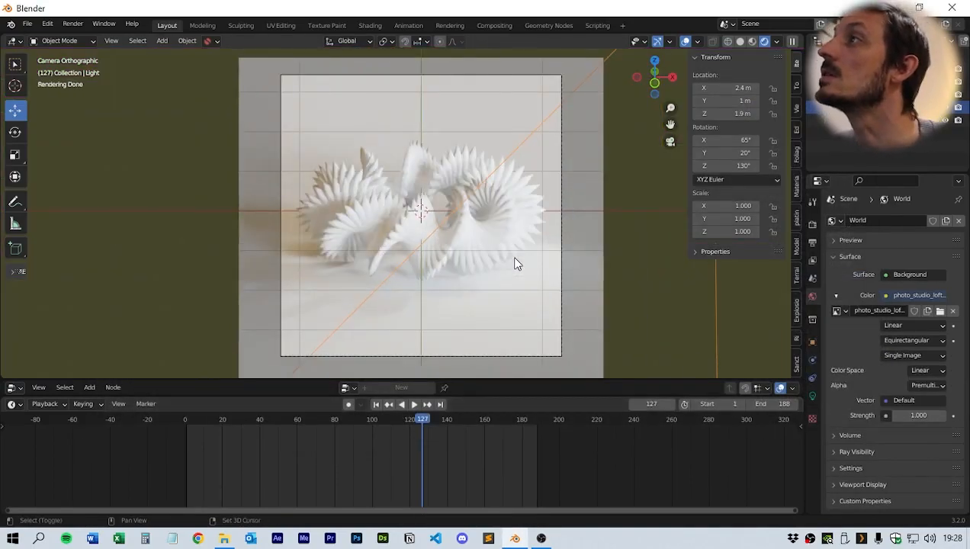
scroll(538, 259, "down", 2)
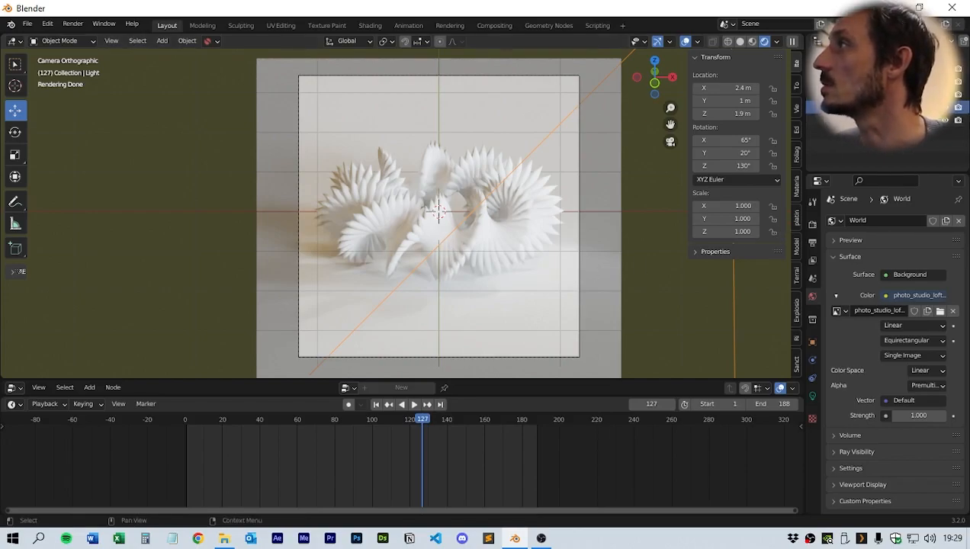
left_click(504, 221)
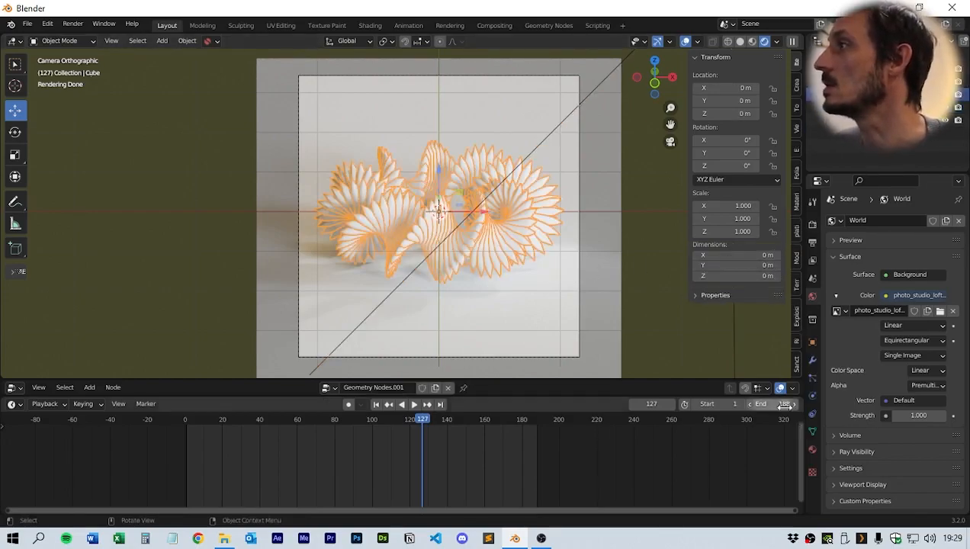
left_click(811, 451)
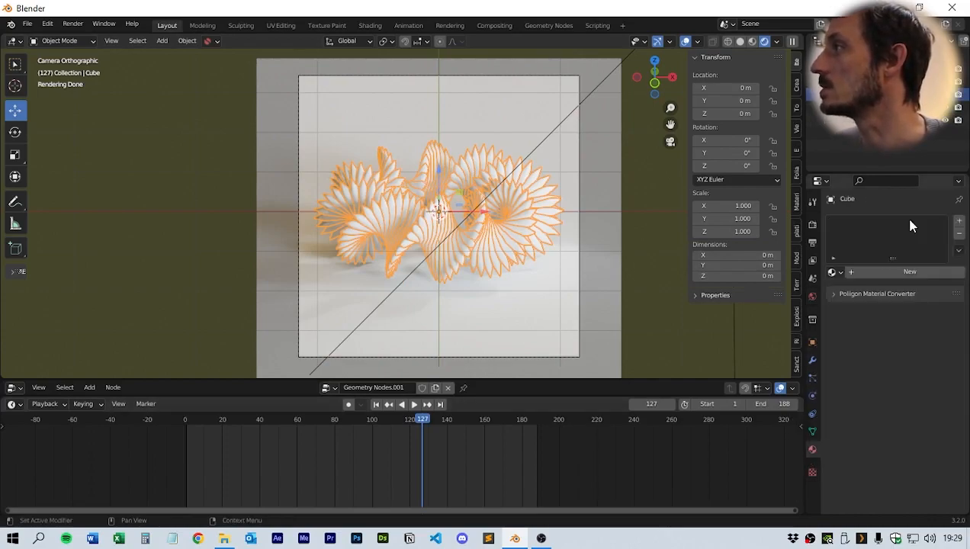
left_click(960, 223)
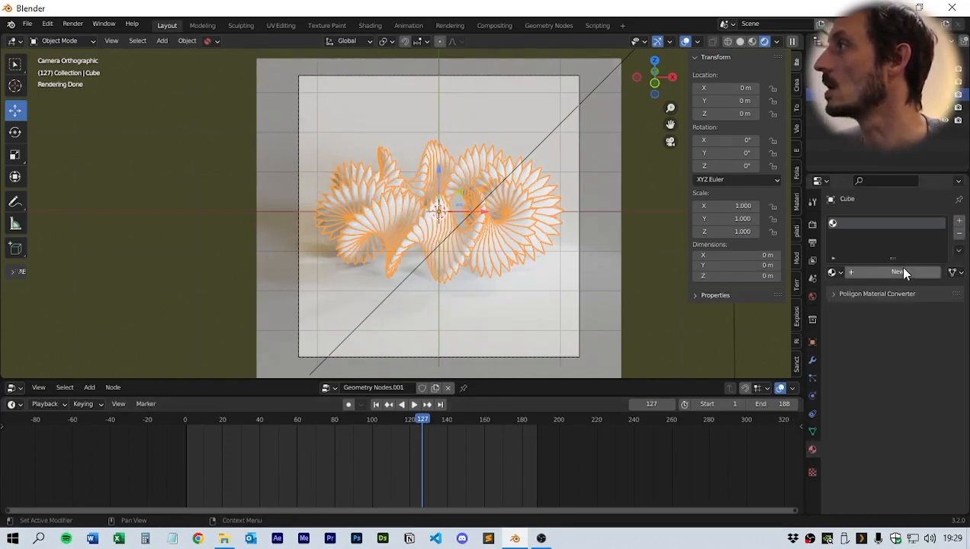
left_click_drag(544, 396, 544, 467)
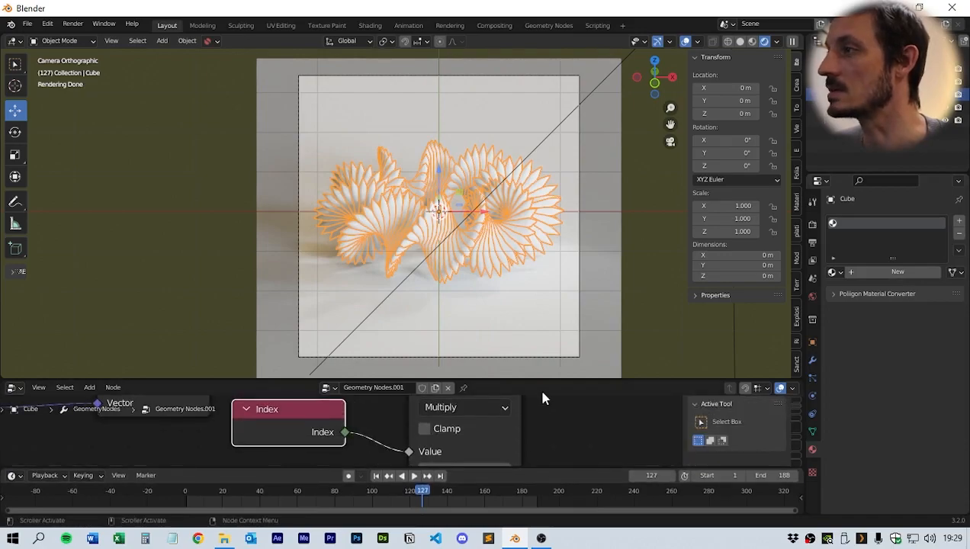
left_click_drag(539, 379, 549, 307)
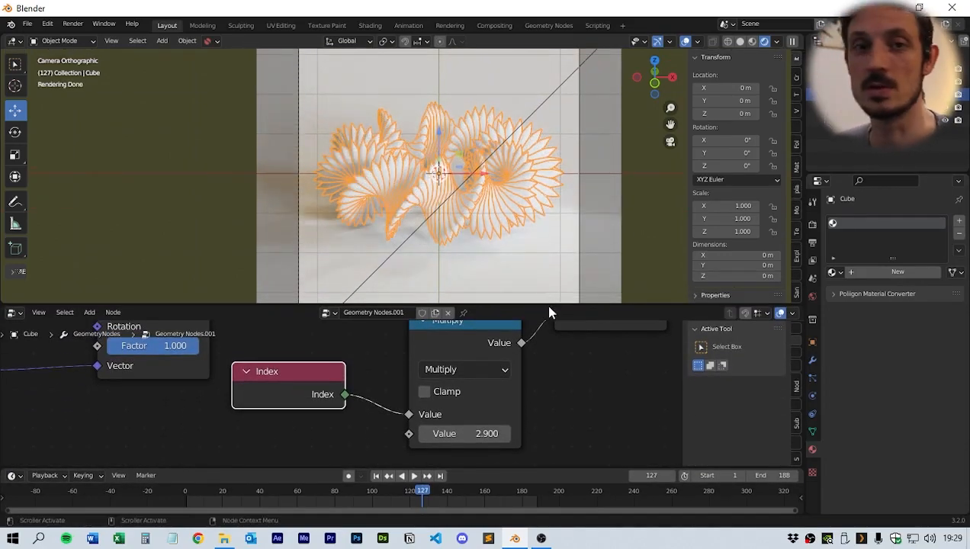
left_click(885, 275)
- In the Shader Editor, set the material's Base Color to a pale green and Subsurface to 0.119
left_click(14, 313)
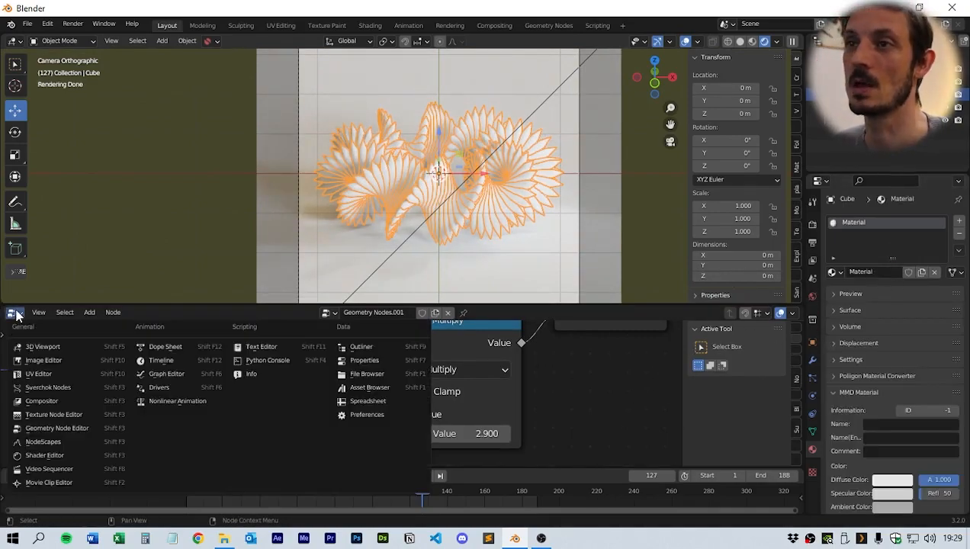
left_click(54, 455)
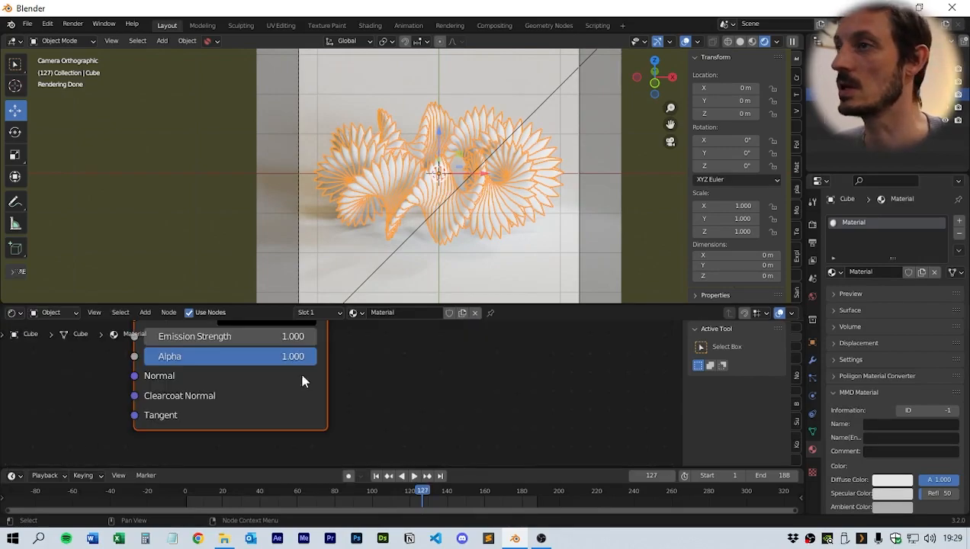
key("Home")
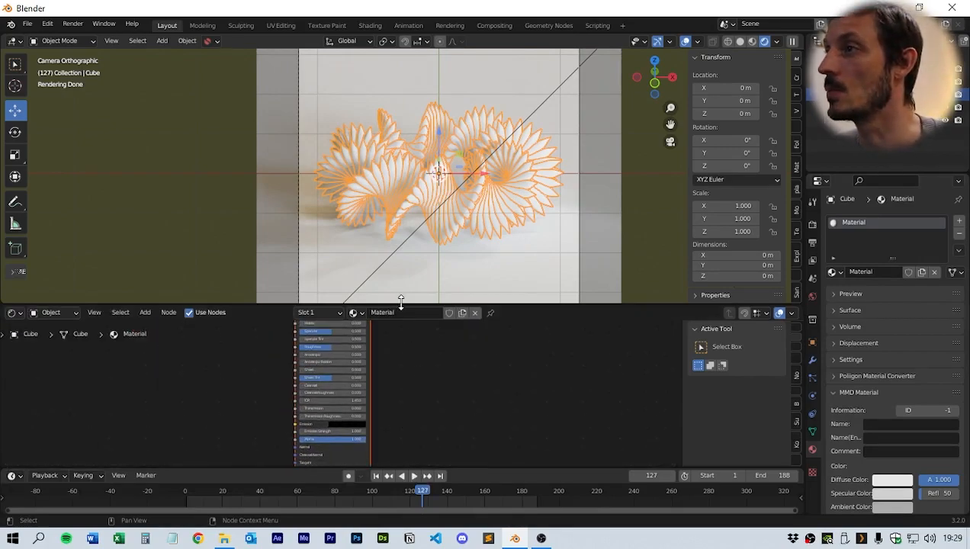
left_click_drag(401, 301, 401, 190)
scroll(459, 316, "up", 5)
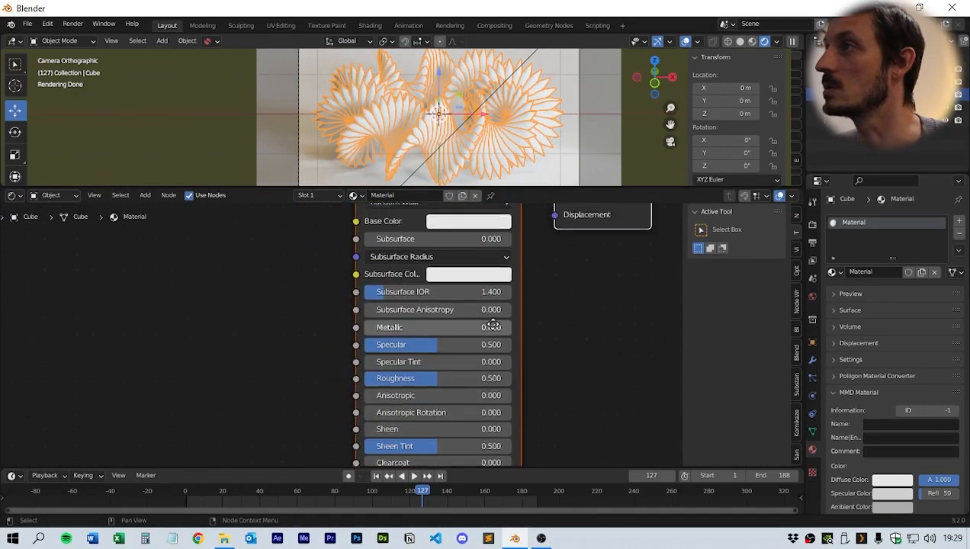
middle_click_drag(490, 320, 425, 389)
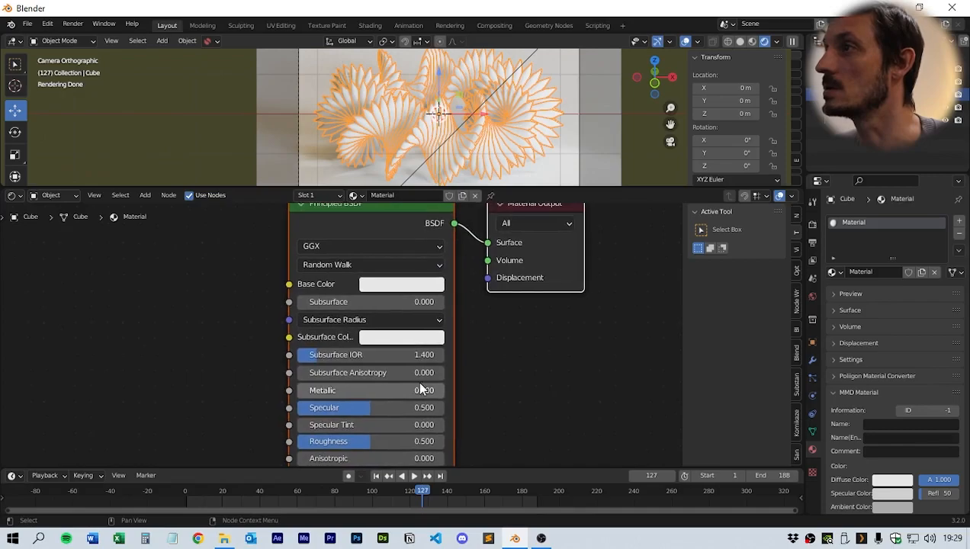
left_click(395, 292)
left_click(416, 100)
left_click_drag(418, 101, 418, 103)
left_click_drag(496, 65, 495, 95)
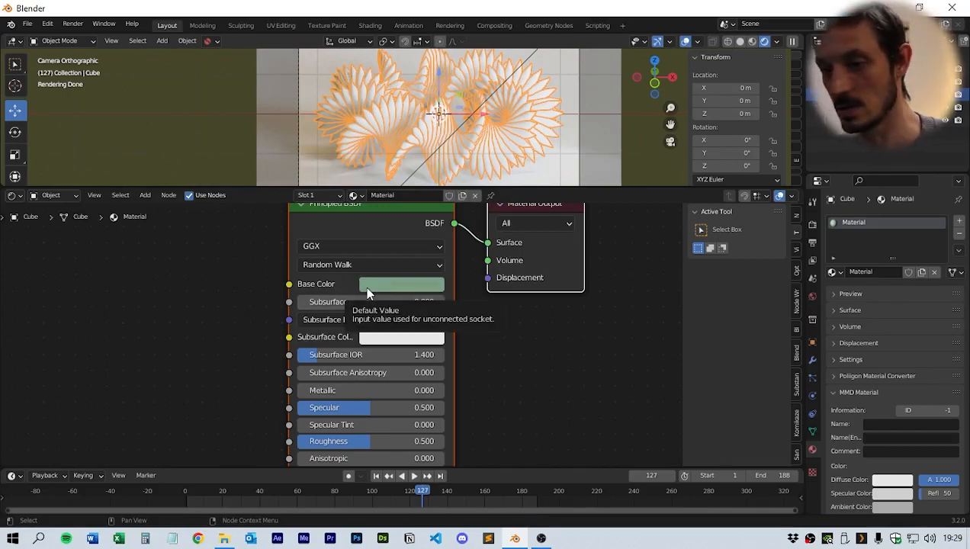
left_click_drag(316, 302, 329, 302)
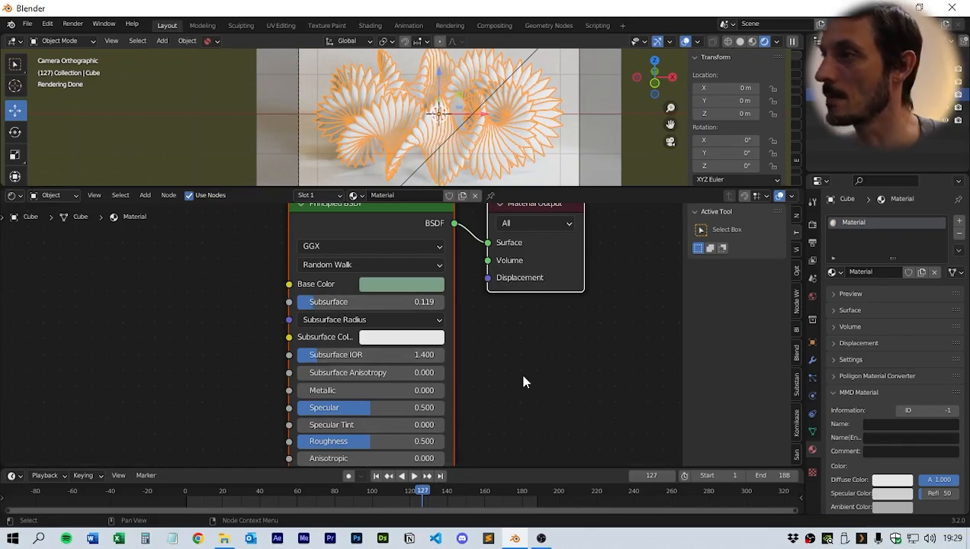
middle_click_drag(523, 377, 485, 392)
- In the Geometry Node Editor, insert a Set Material node between Rotate Instances and Group Output
left_click(13, 195)
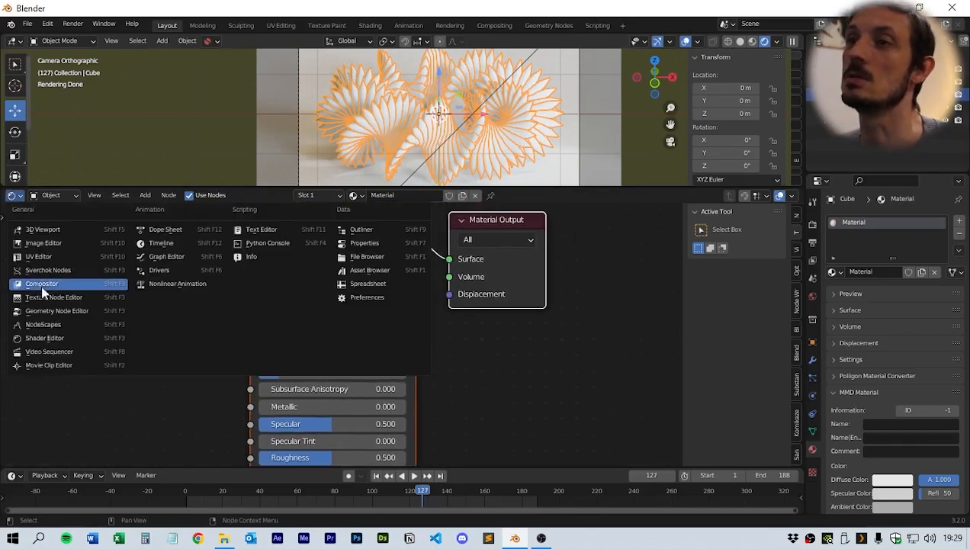
left_click(57, 311)
scroll(616, 345, "right", 10)
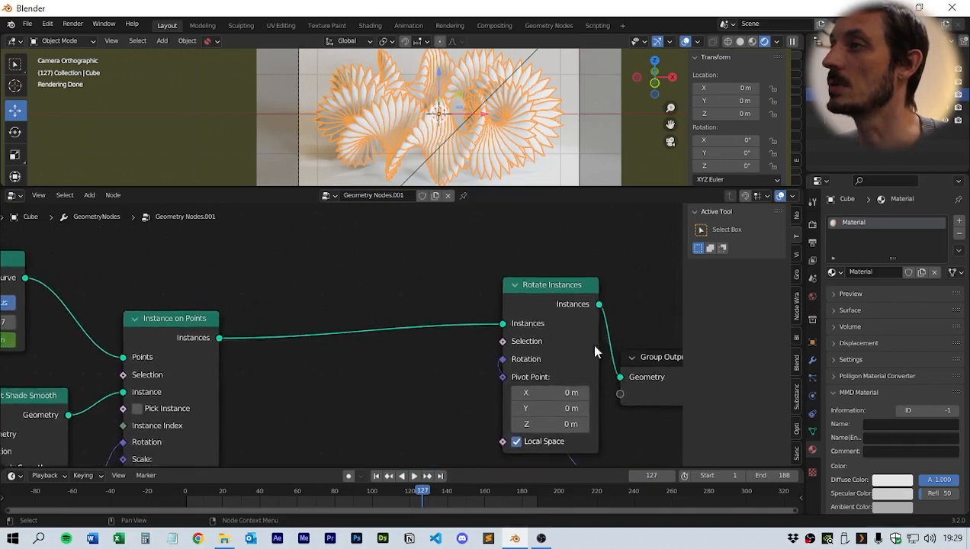
middle_click_drag(521, 329, 563, 318)
left_click_drag(605, 304, 643, 294)
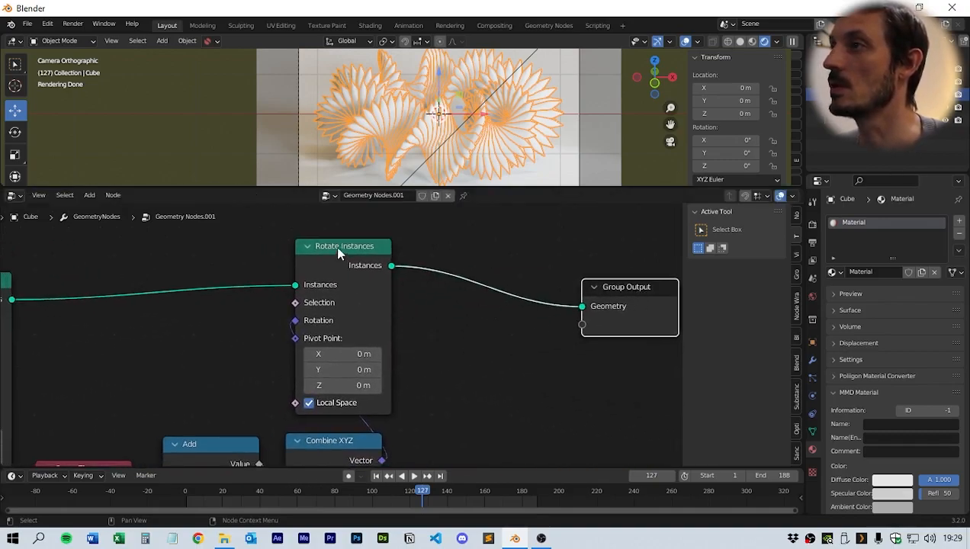
middle_click_drag(472, 377, 439, 388)
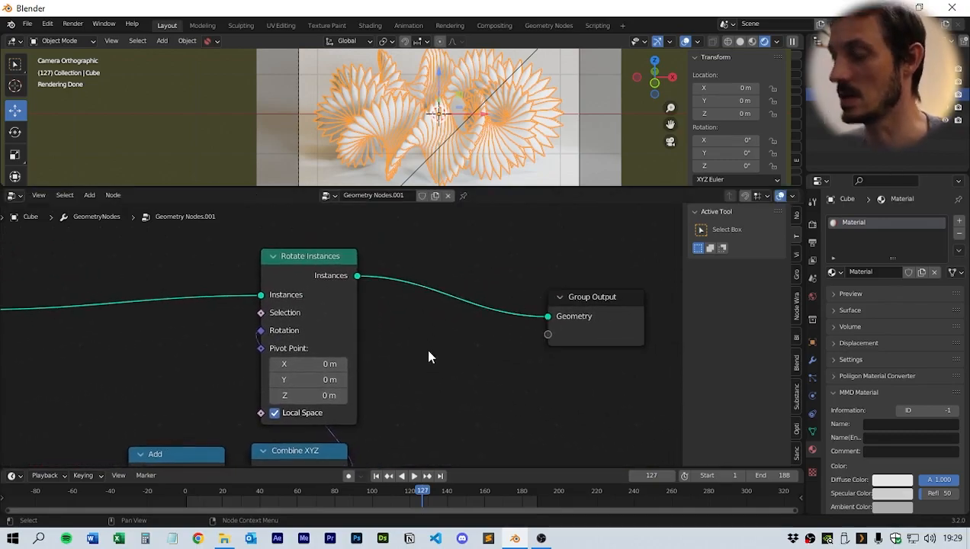
key("shift+a")
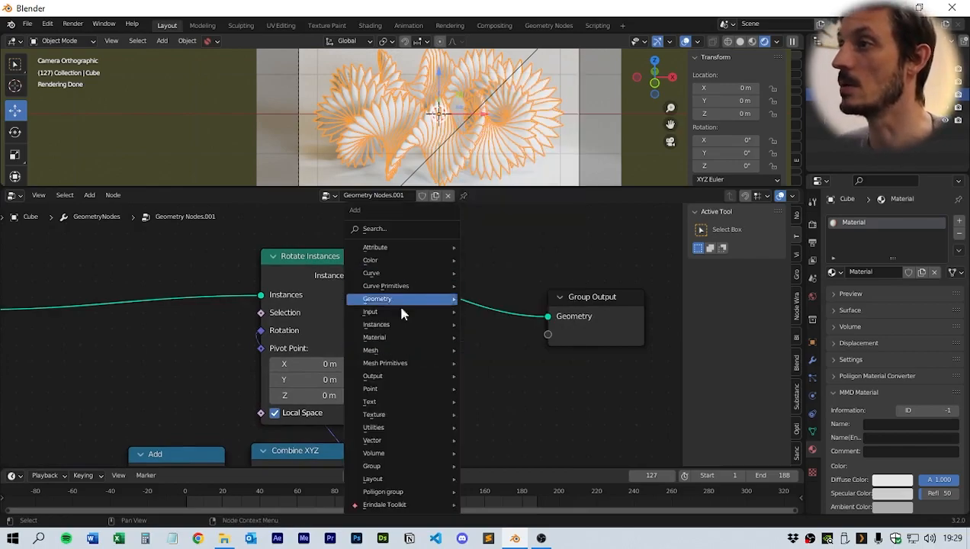
mouse_move(393, 343)
left_click(494, 387)
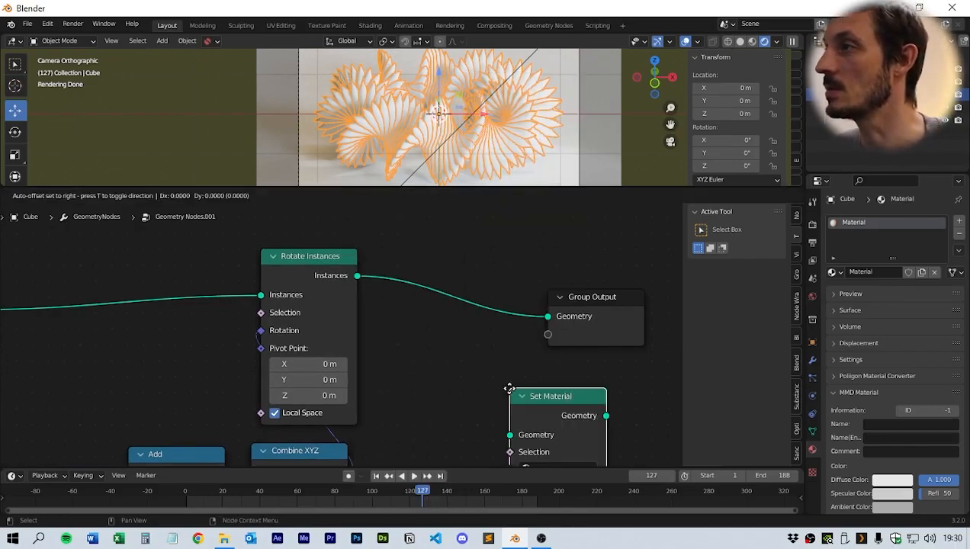
left_click(418, 267)
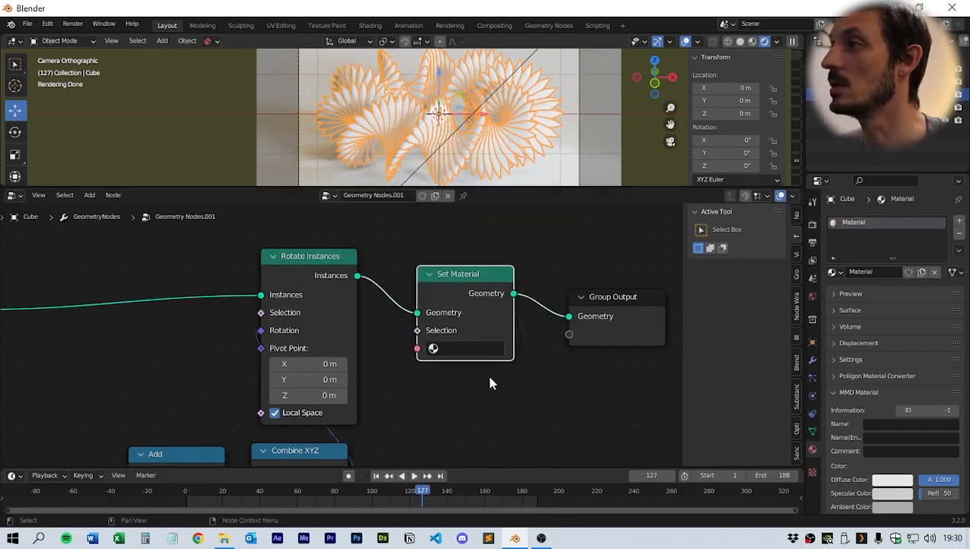
- Rename the cube's material to Green and assign it in the Set Material node
double_click(854, 222)
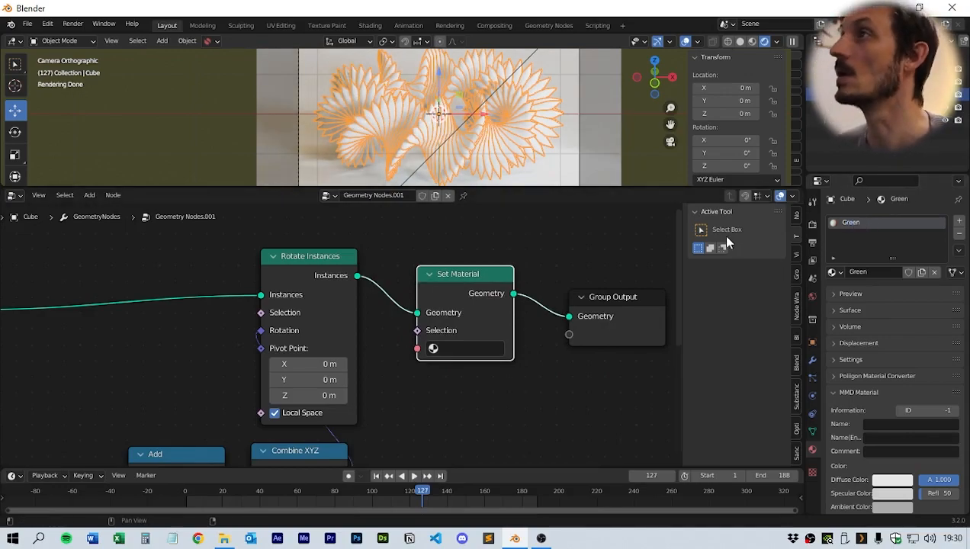
left_click(461, 354)
left_click(467, 368)
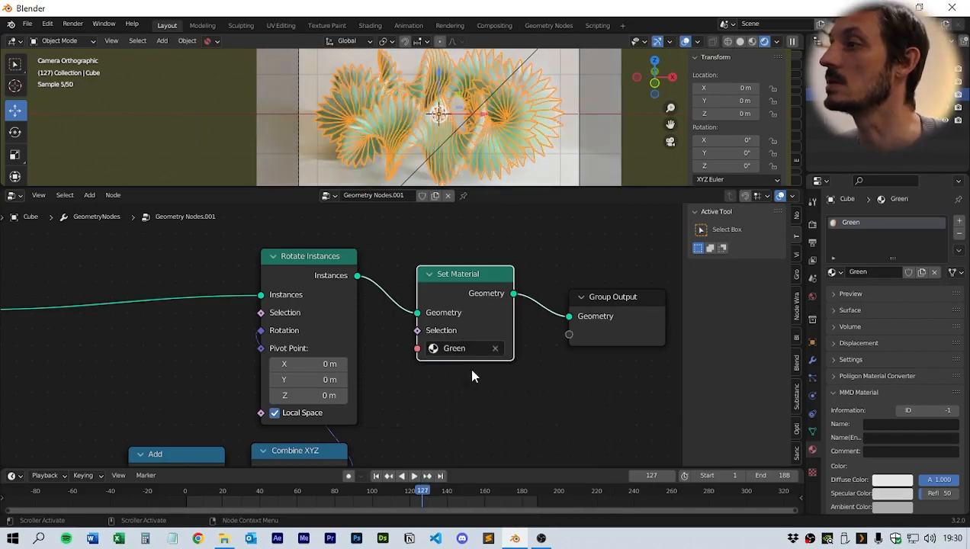
left_click(511, 237)
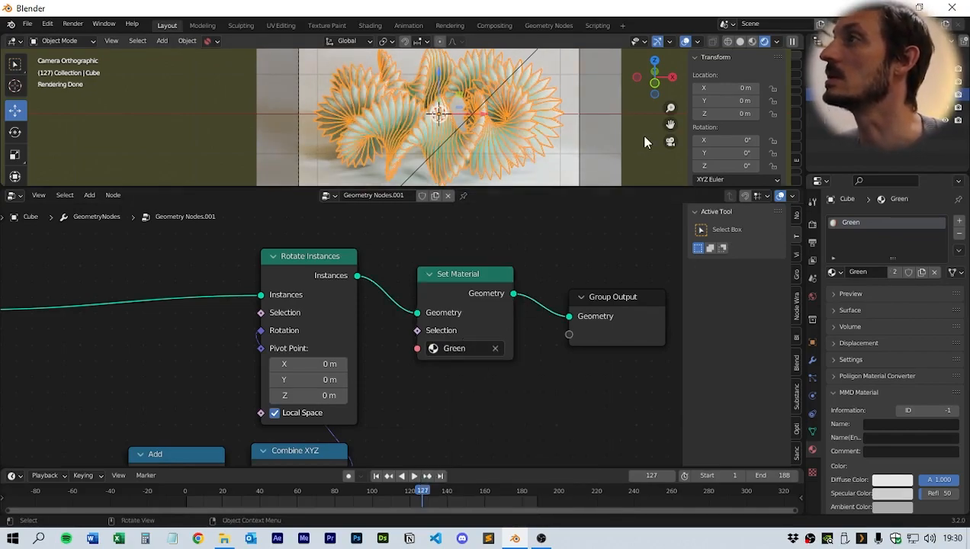
- Enlarge the viewport temporarily to inspect the rendered instances up close
left_click(587, 157)
scroll(579, 153, "up", 3)
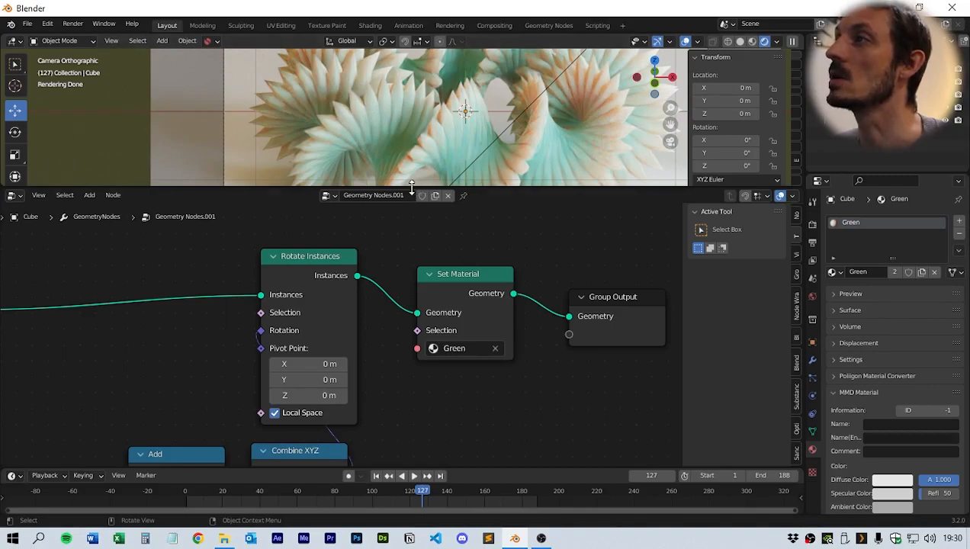
left_click_drag(411, 187, 412, 389)
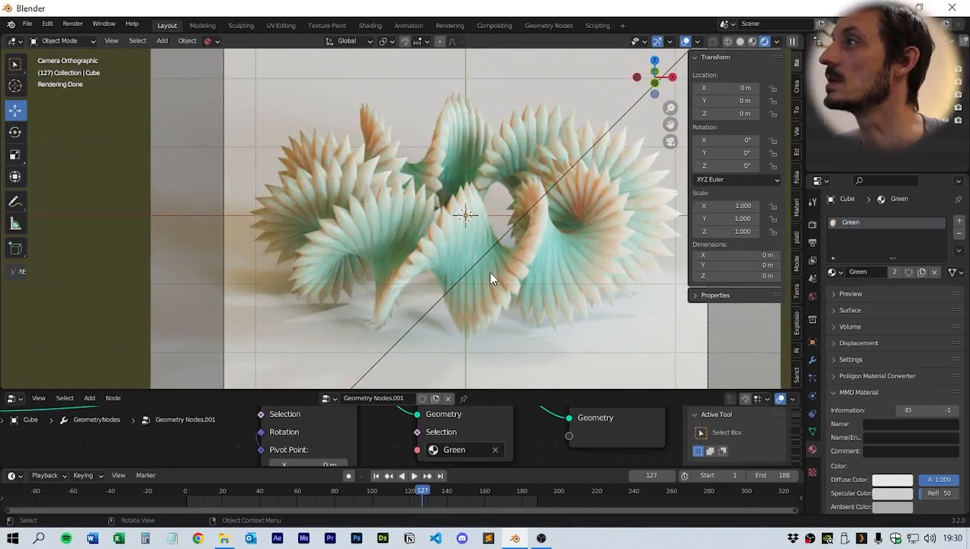
scroll(491, 279, "down", 3)
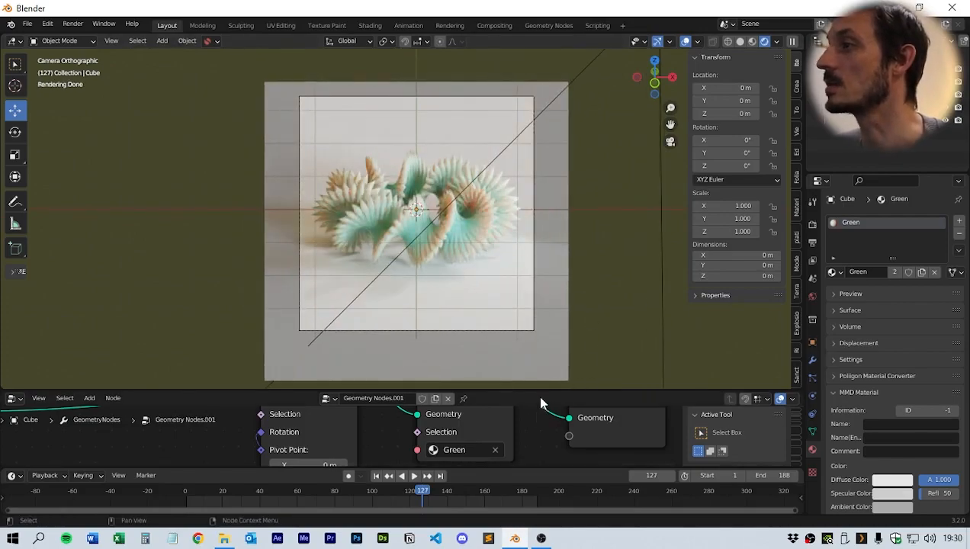
left_click_drag(538, 390, 537, 347)
- Select the ground plane, assign the Green material to it and make it a single-user copy
left_click(537, 314)
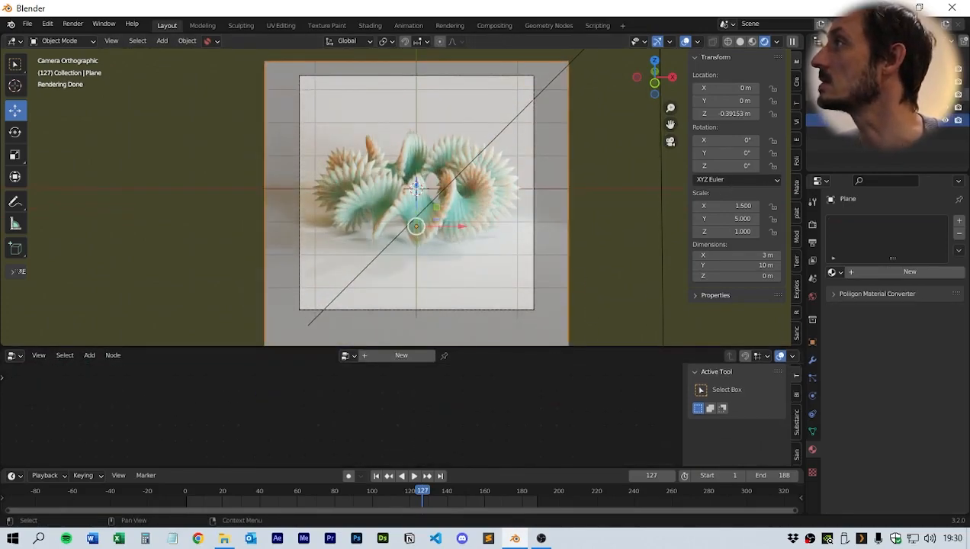
left_click(835, 272)
left_click(798, 291)
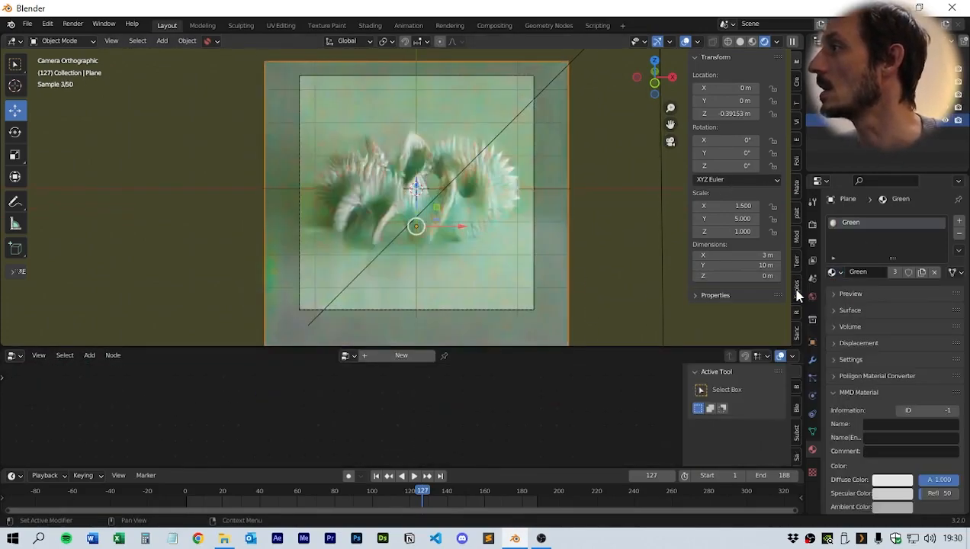
left_click(894, 272)
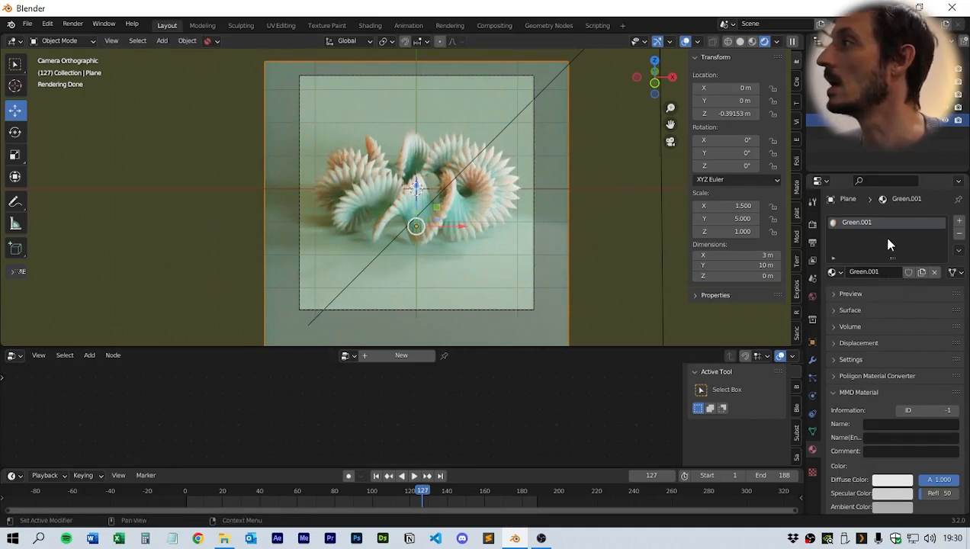
- Open the plane's material in the Shader Editor and frame its Principled BSDF node
left_click(13, 355)
left_click(14, 357)
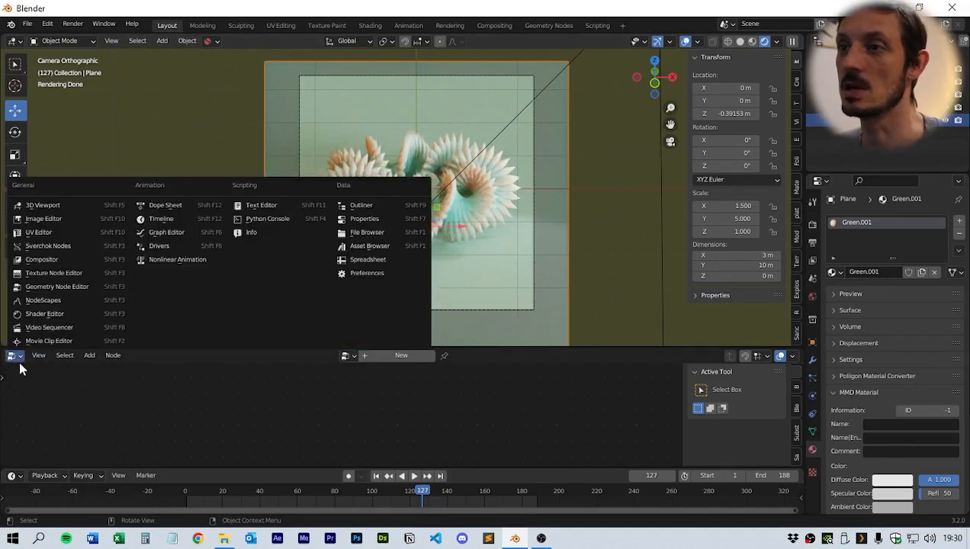
left_click(34, 313)
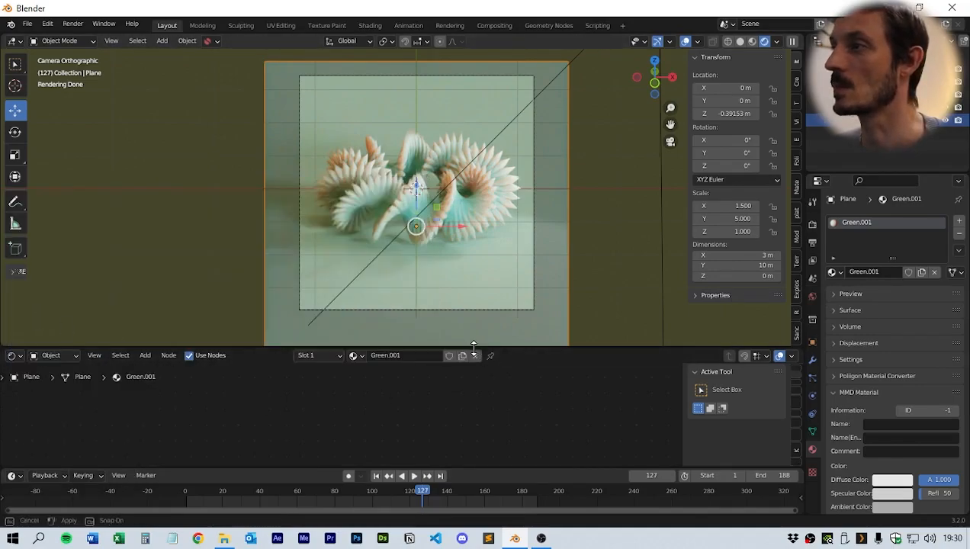
left_click_drag(474, 348, 480, 267)
key("Home")
scroll(429, 384, "up", 3)
middle_click_drag(399, 385, 476, 406)
scroll(468, 405, "up", 8)
left_click_drag(398, 387, 406, 388)
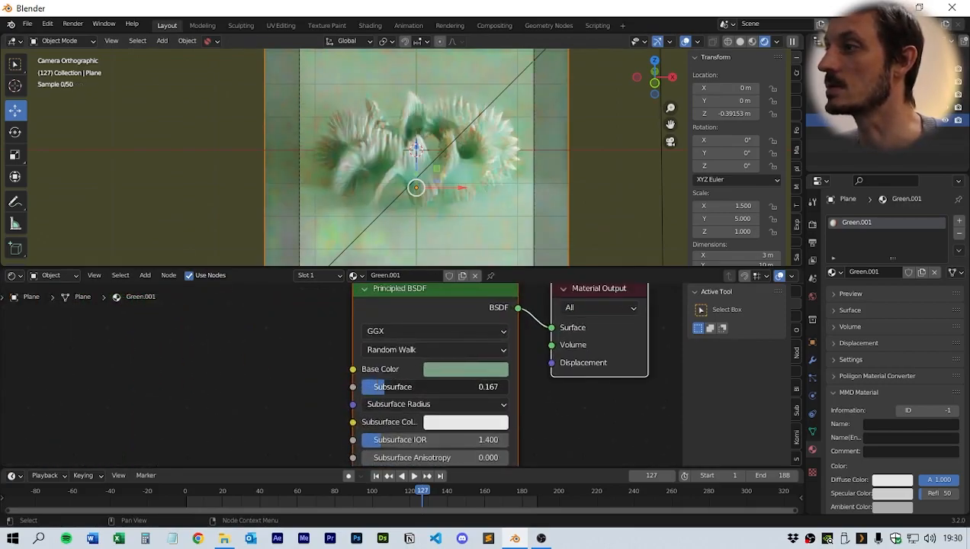
- Set the plane material's Subsurface to 0.220, Roughness to 0 and Metallic to 0.589
middle_click_drag(599, 426, 581, 343)
left_click_drag(388, 372, 482, 371)
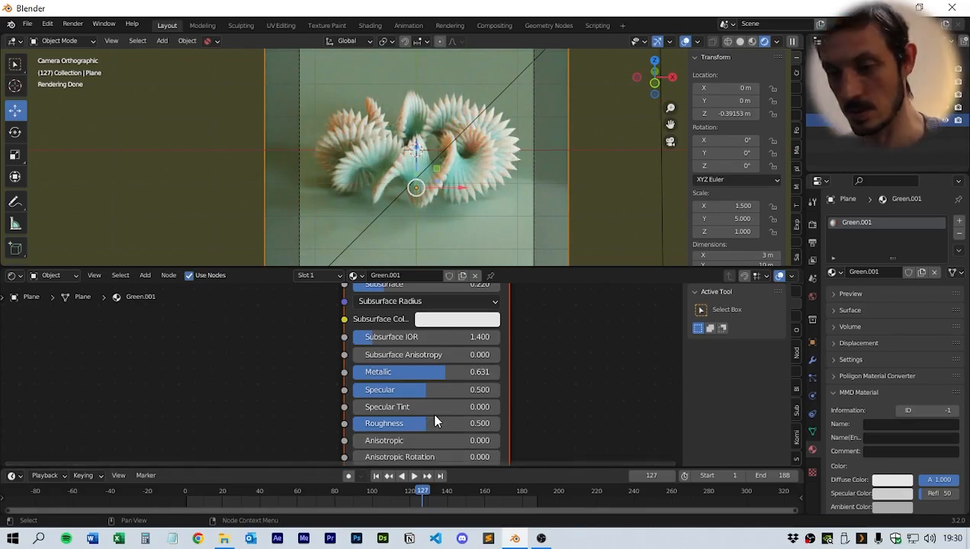
left_click_drag(412, 424, 353, 431)
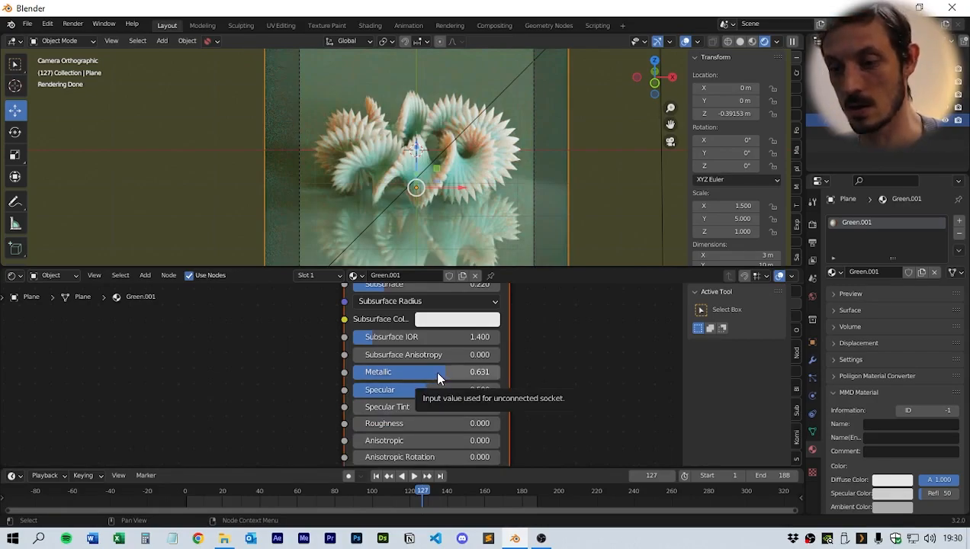
left_click(440, 372)
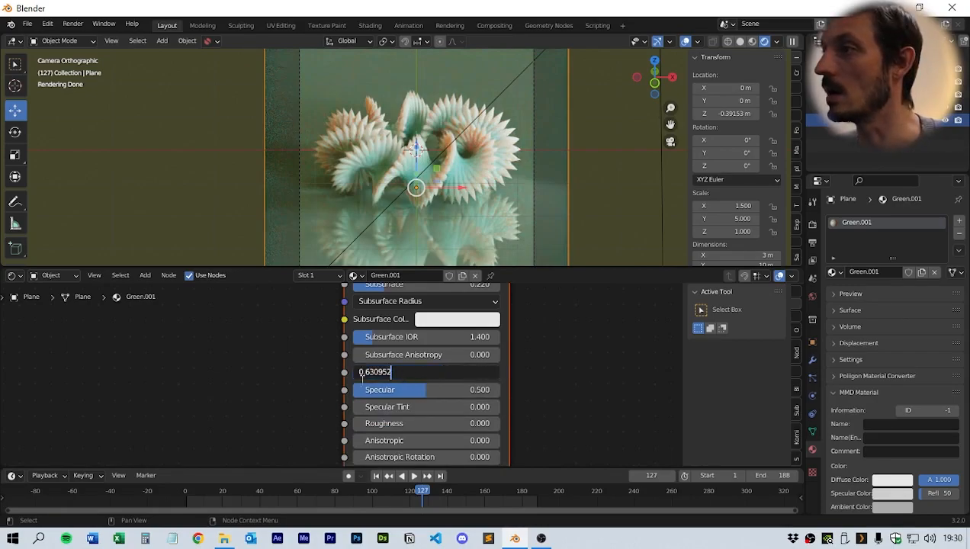
key("Return")
left_click_drag(442, 372, 440, 378)
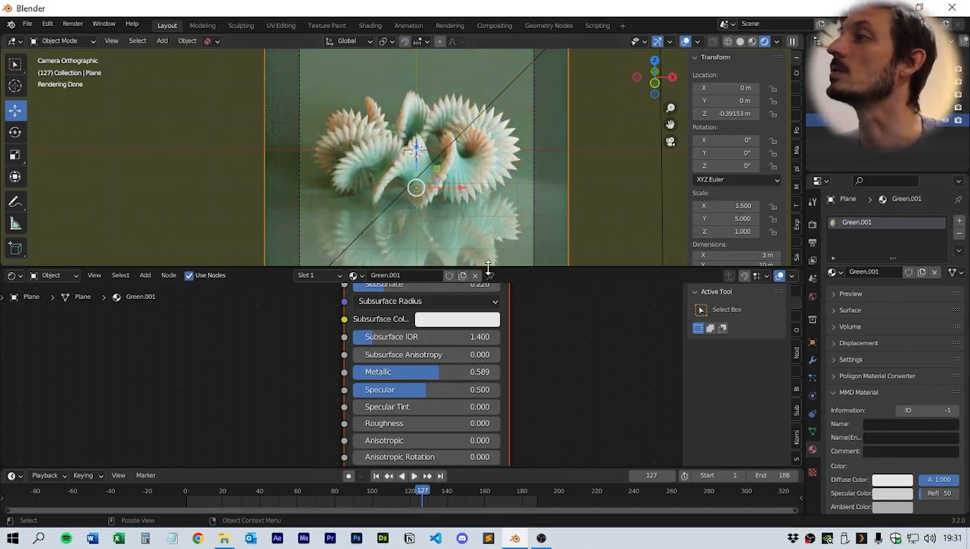
- Move the plane slightly lower beneath the instances
left_click_drag(488, 268, 473, 416)
left_click_drag(415, 221, 411, 225)
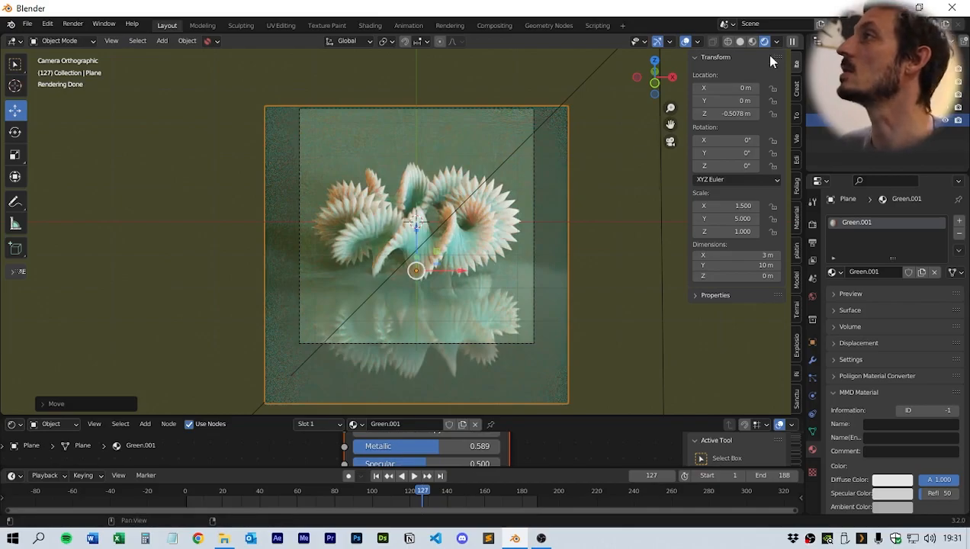
- Render the current frame and close the render window
left_click(84, 28)
left_click(82, 37)
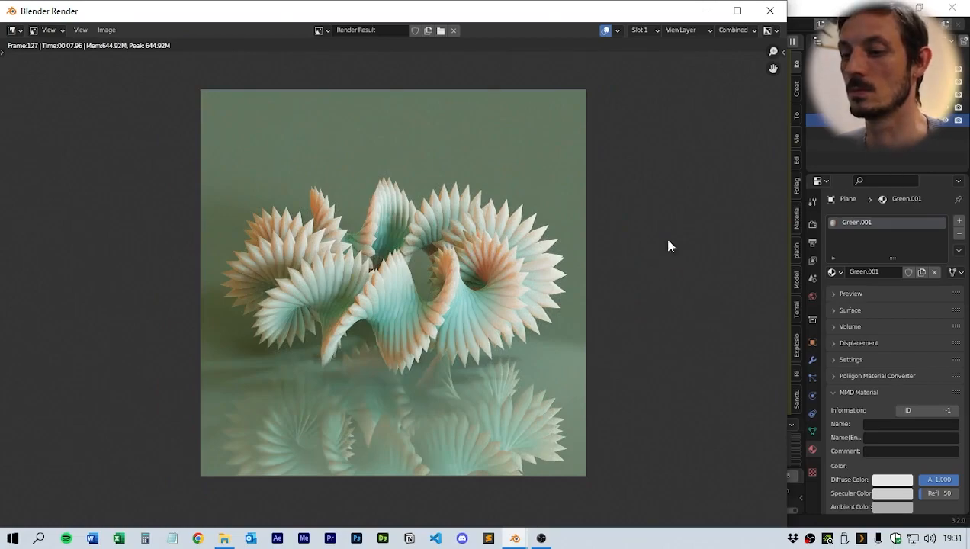
left_click(770, 12)
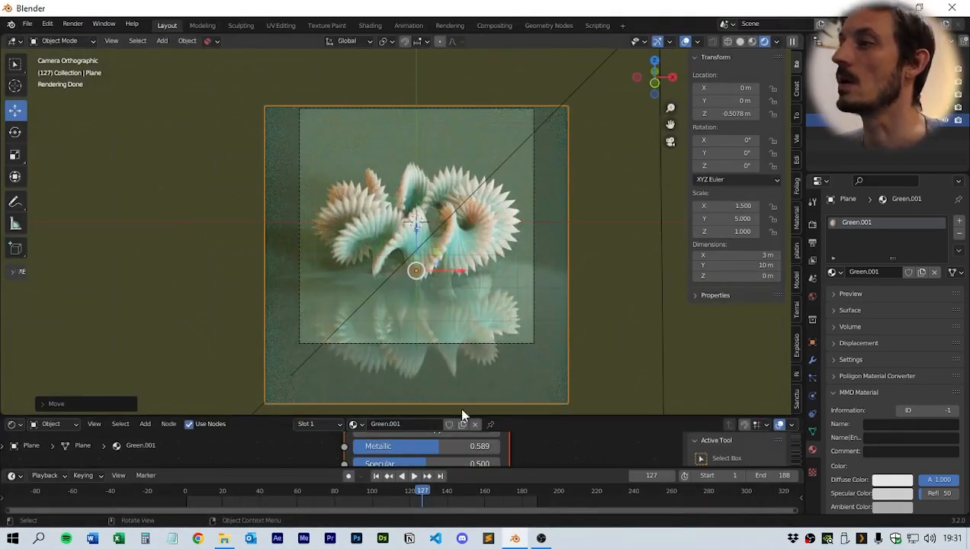
- Lighten the plane material's Base Color to a value of 0.852
left_click_drag(532, 415, 532, 219)
middle_click_drag(536, 302, 505, 345)
left_click(412, 308)
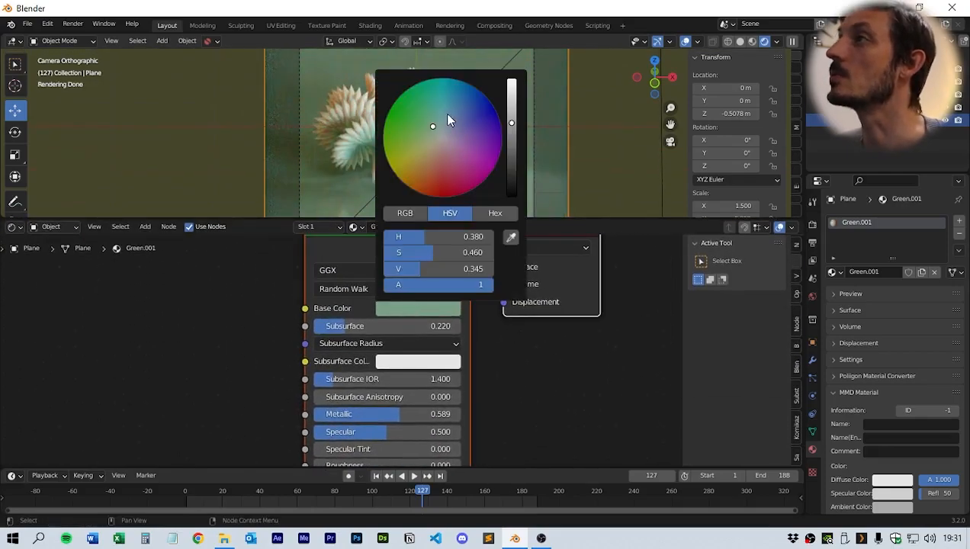
left_click_drag(509, 125, 512, 88)
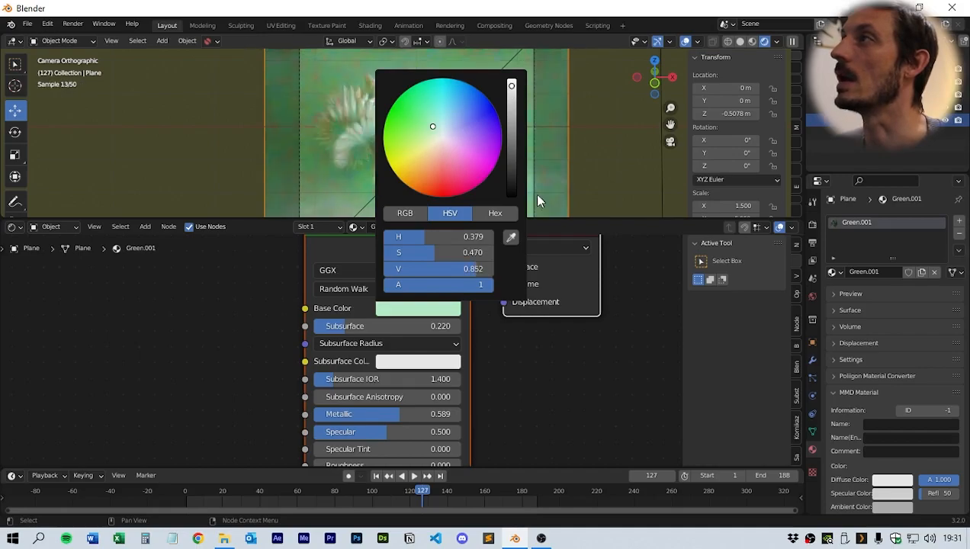
left_click_drag(494, 218, 492, 397)
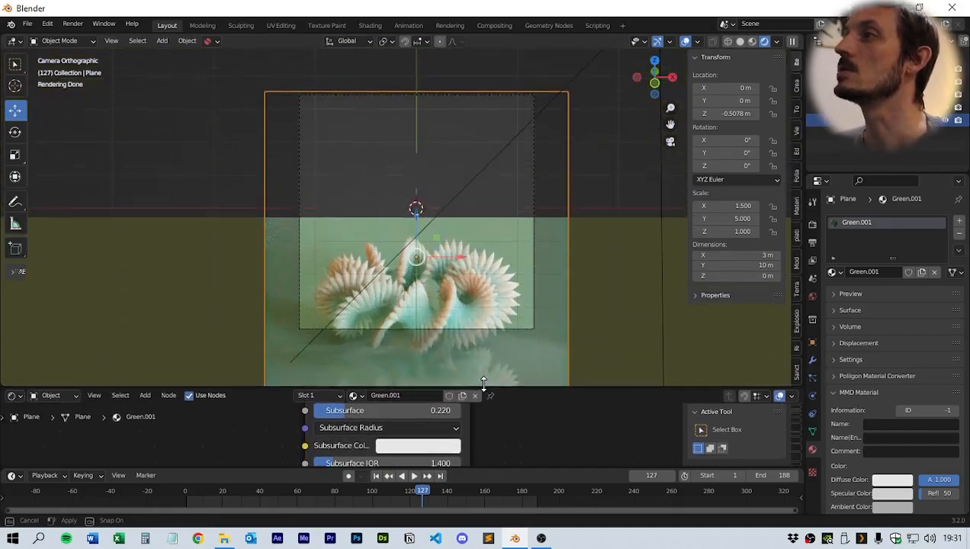
- Switch the viewport to solid shading and play the animation, stopping at frame 30
left_click(740, 41)
key("space")
left_click_drag(456, 467, 465, 439)
key("space")
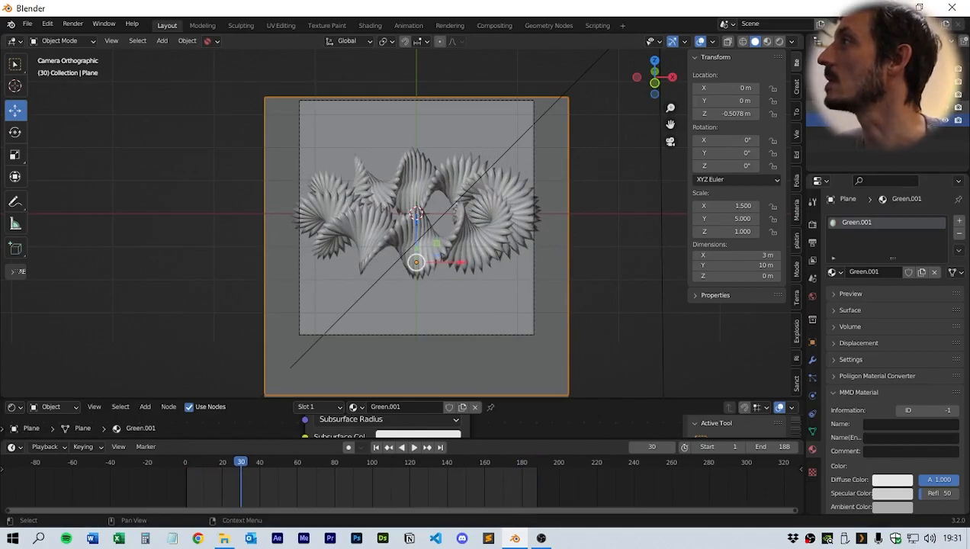
- Select the camera and set its orthographic scale to 2.520
left_click(852, 82)
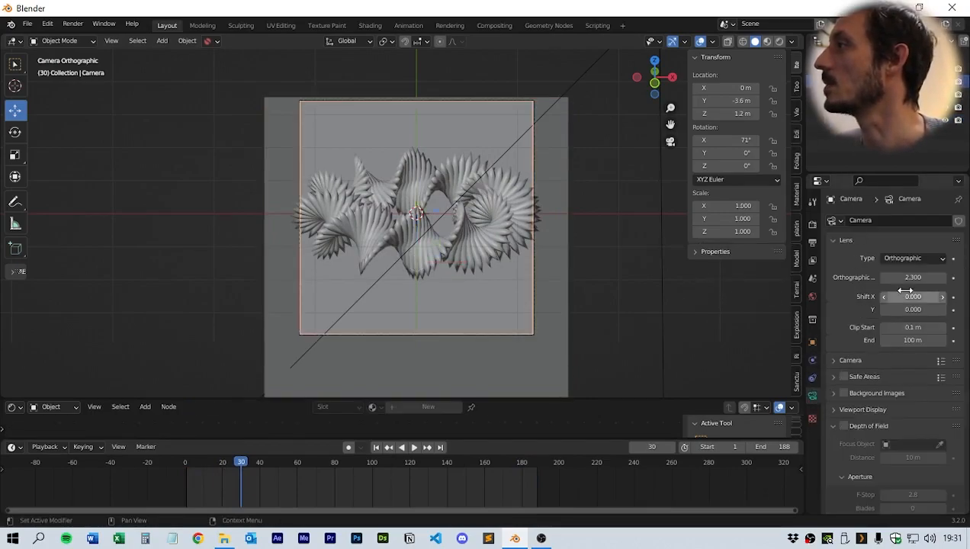
left_click_drag(911, 277, 946, 277)
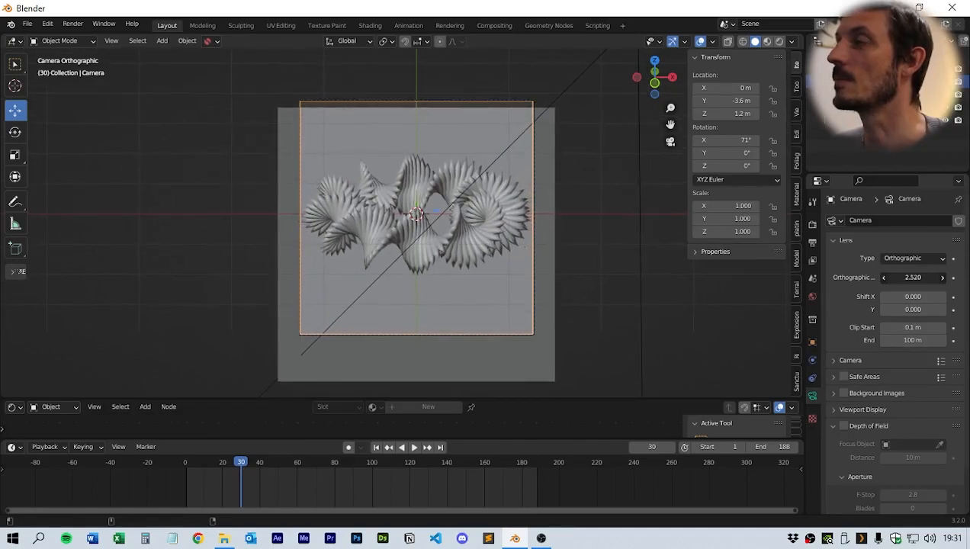
- Select the plane and move it to about Y 1.26 m and Z -0.67 m
left_click(506, 359)
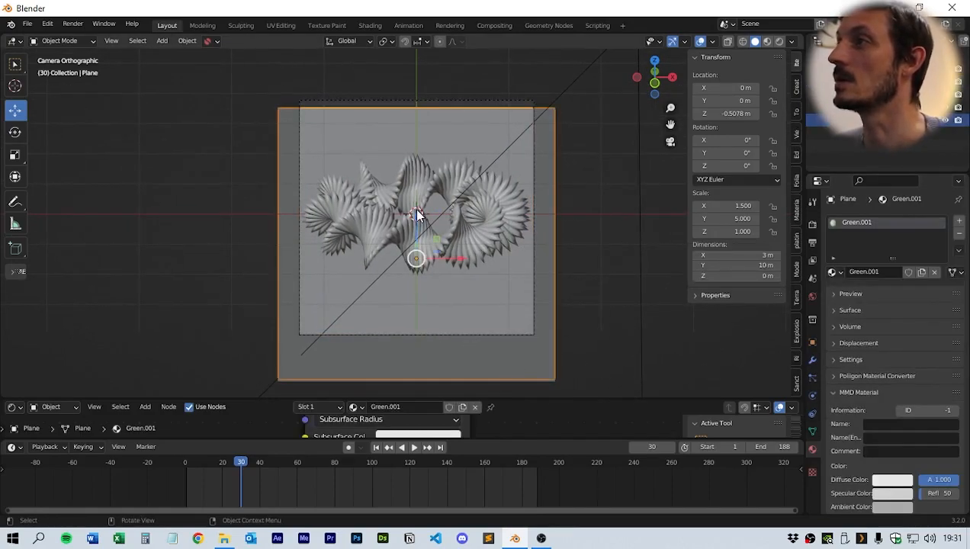
mouse_move(417, 217)
left_mouse_down()
mouse_move(416, 197)
mouse_move(415, 223)
left_mouse_up()
middle_click_drag(417, 223, 449, 297)
left_click_drag(388, 284, 343, 240)
scroll(405, 271, "down", 4)
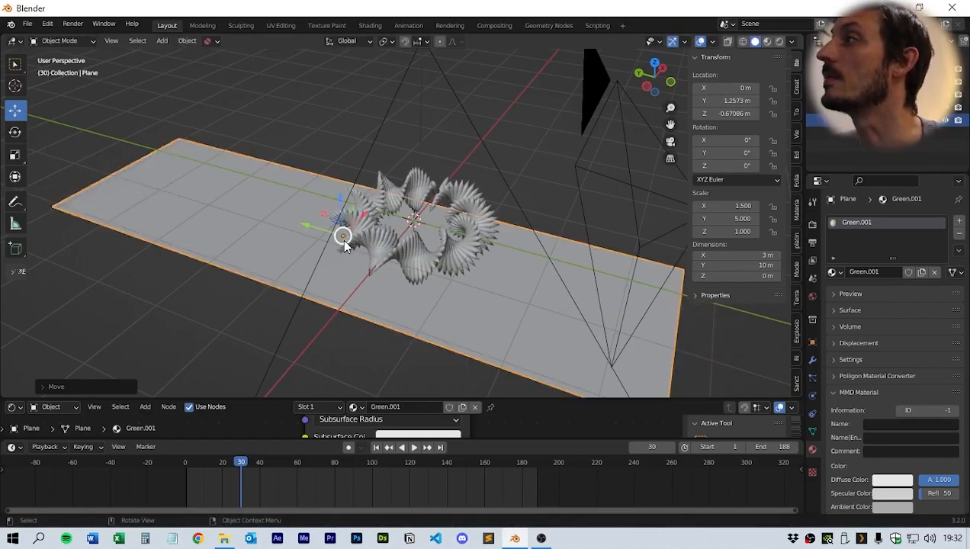
middle_click_drag(450, 282, 463, 285)
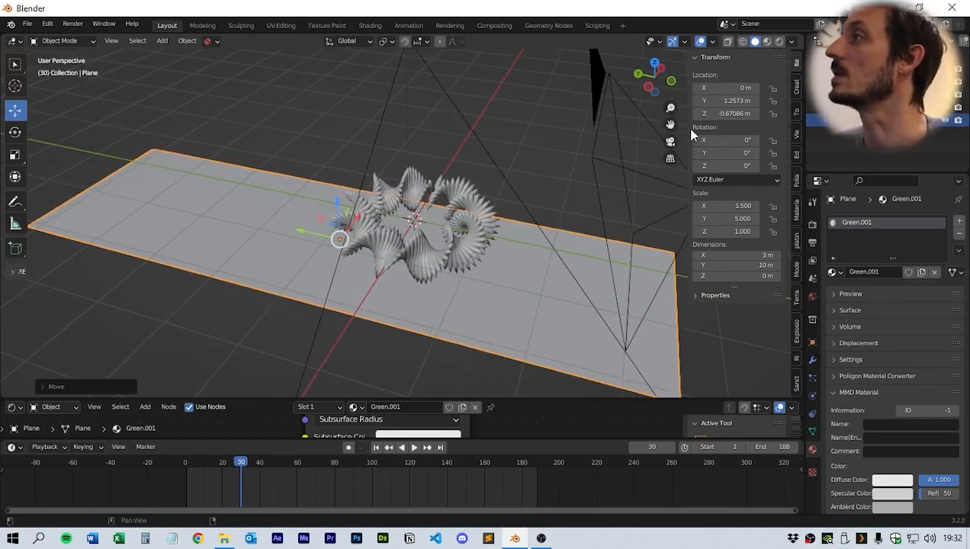
- View through the camera and play the animation, stopping at frame 17
key("KP_0")
key("space")
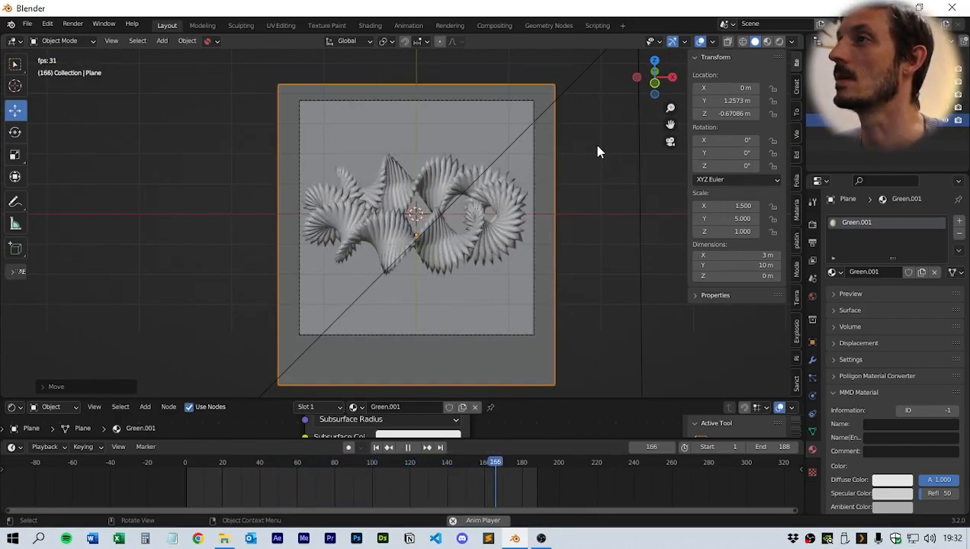
key("space")
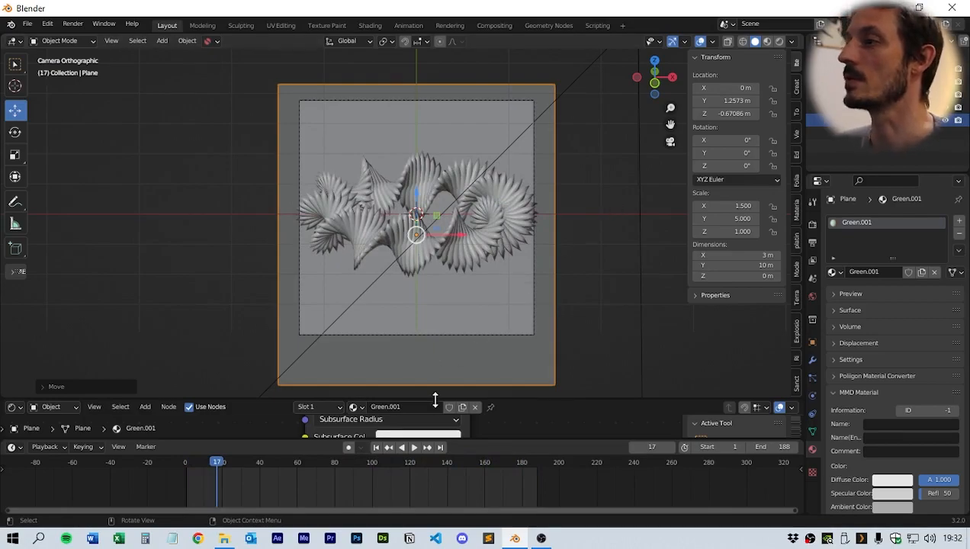
- Enlarge the lower editor, select the cube, and switch the lower editor to show its geometry node tree
left_click_drag(436, 400, 481, 221)
scroll(499, 309, "up", 2)
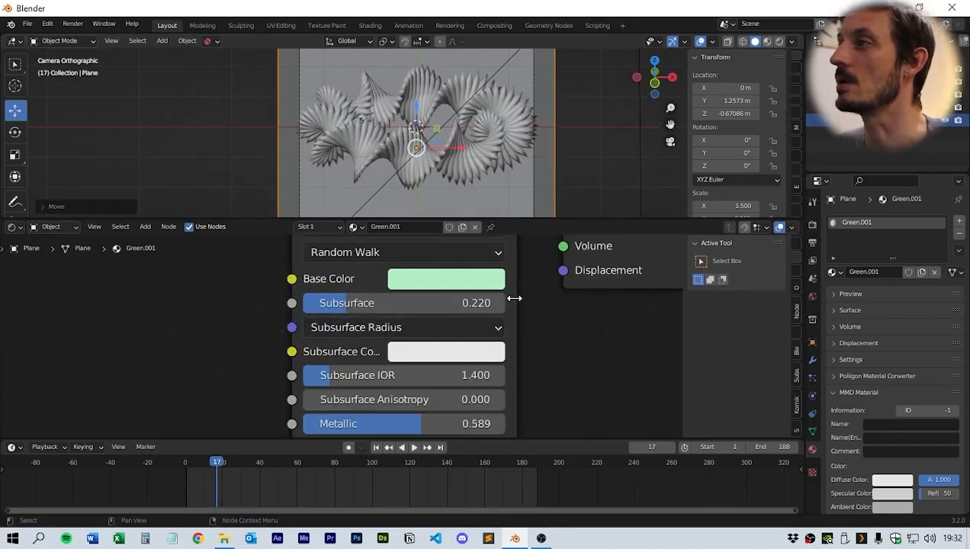
left_click(462, 164)
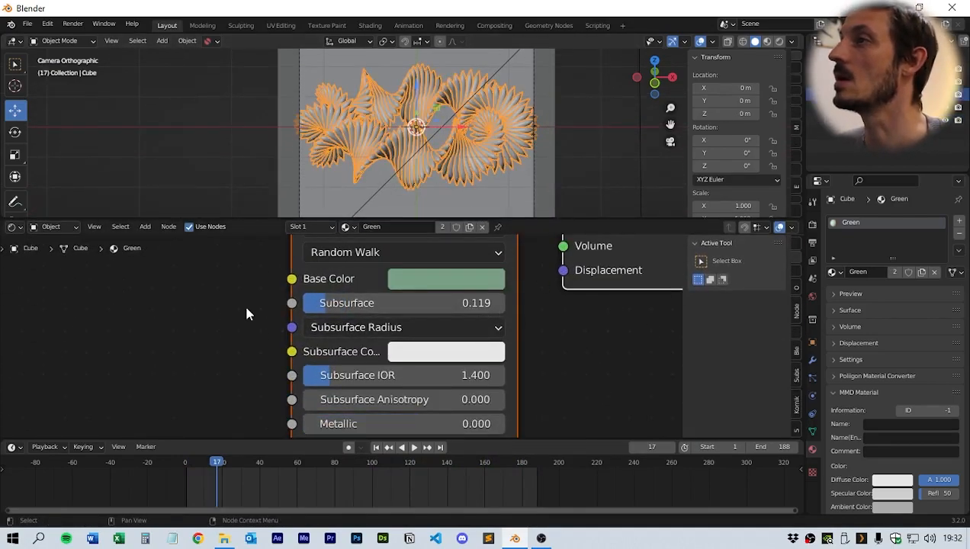
left_click(15, 226)
left_click(67, 343)
- Set the Multiply node's second Value, which multiplies the Index, to 6.400
middle_click_drag(240, 308, 396, 271)
middle_click_drag(426, 352, 426, 284)
middle_click_drag(354, 349, 488, 256)
middle_click_drag(347, 367, 413, 317)
middle_click_drag(318, 357, 362, 351)
scroll(358, 351, "up", 3)
left_click_drag(244, 308, 282, 367)
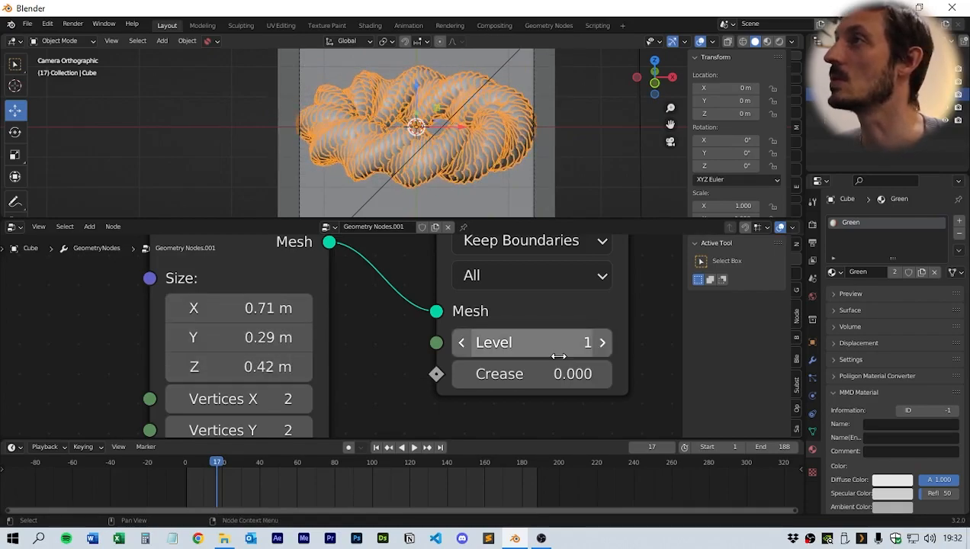
middle_click_drag(568, 358, 247, 368)
scroll(246, 363, "down", 3)
middle_click_drag(568, 380, 387, 337)
scroll(387, 337, "up", 3)
mouse_move(458, 350)
middle_mouse_down()
mouse_move(415, 265)
mouse_move(472, 274)
middle_mouse_up()
middle_click_drag(498, 324, 424, 296)
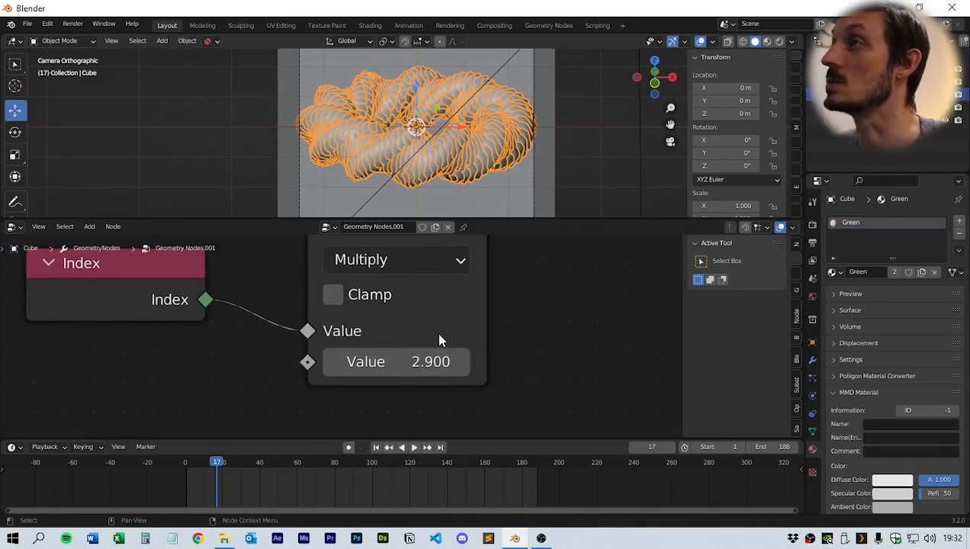
left_click_drag(426, 362, 477, 361, "shift")
left_click_drag(495, 219, 495, 311)
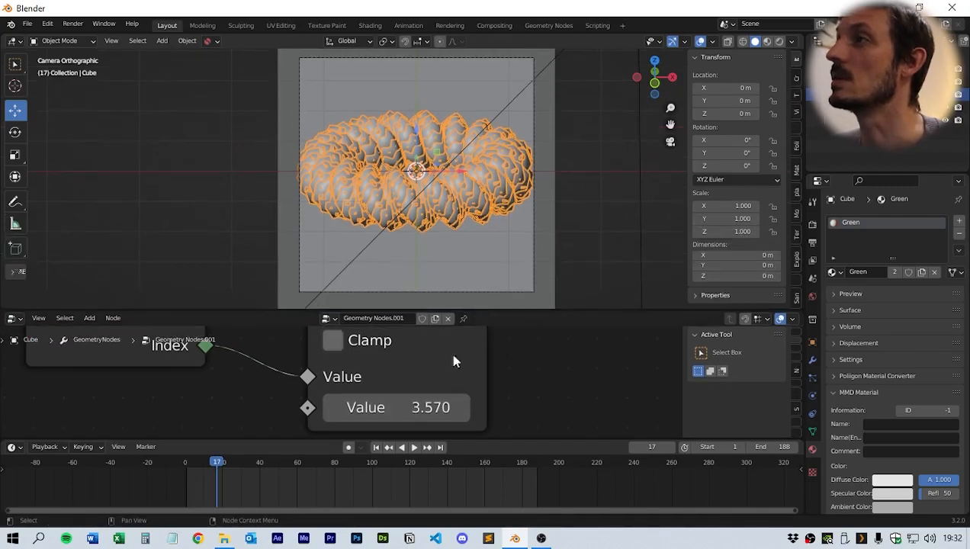
left_click_drag(419, 408, 528, 408)
- Play the animation and orbit and zoom around the instanced shape to inspect it
key("space")
middle_click_drag(542, 234, 470, 230)
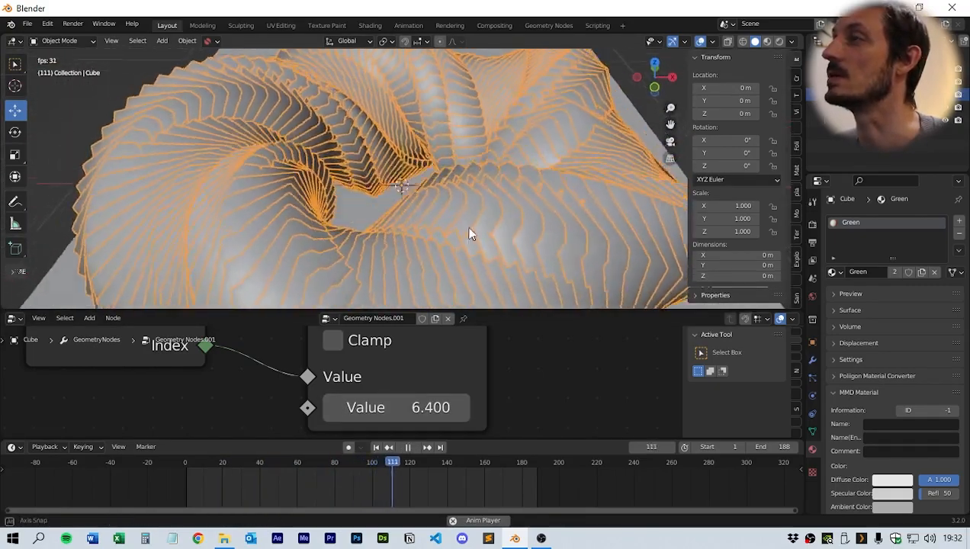
scroll(470, 233, "down", 5)
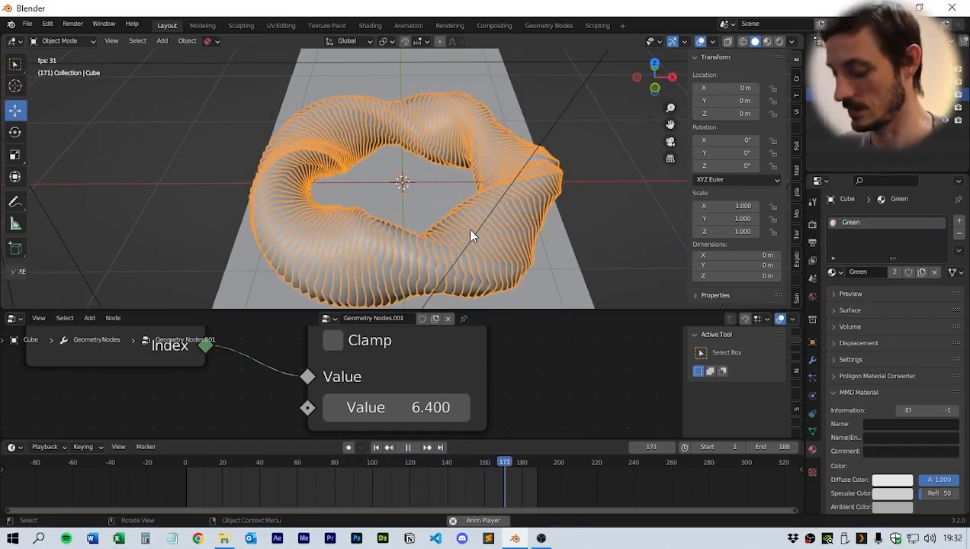